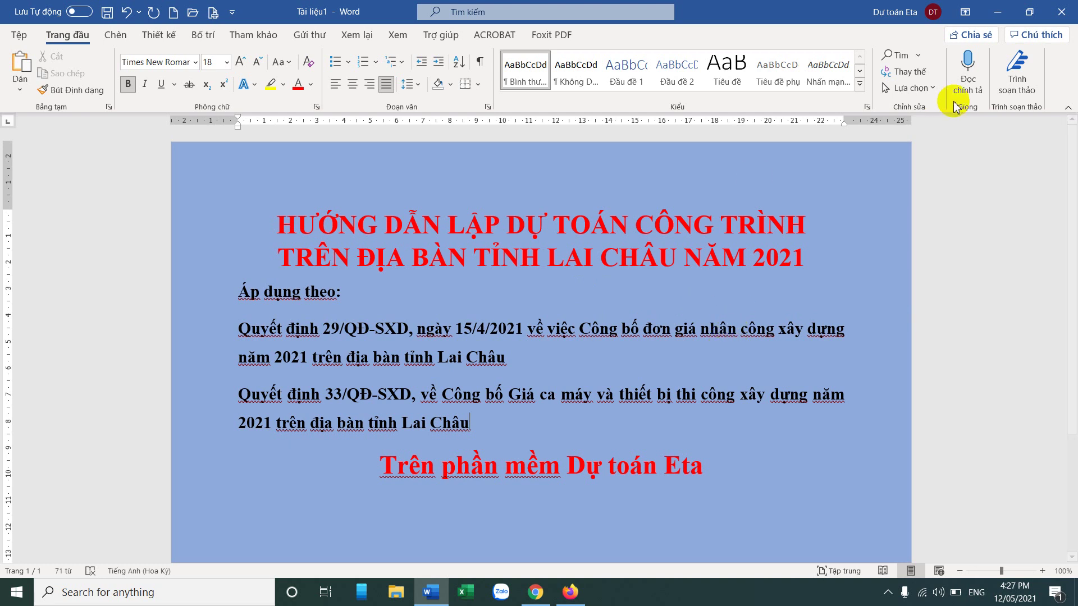
# Step: Switch to Firefox and view the dutoaneta.vn address and the site's download option for Win 7, 8, 10
pyautogui.click(570, 592)
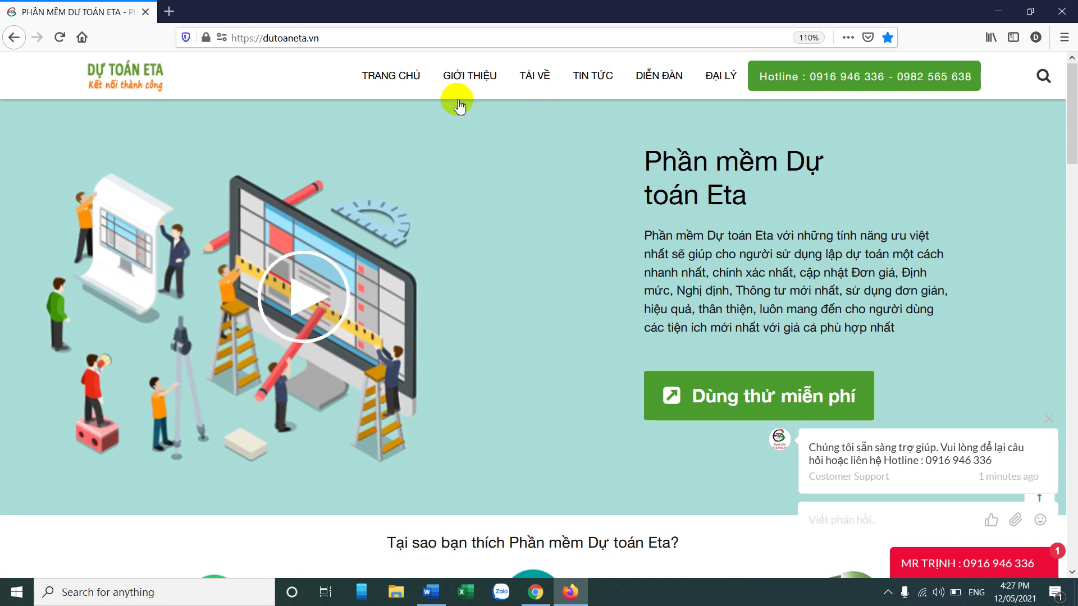
pyautogui.click(348, 38)
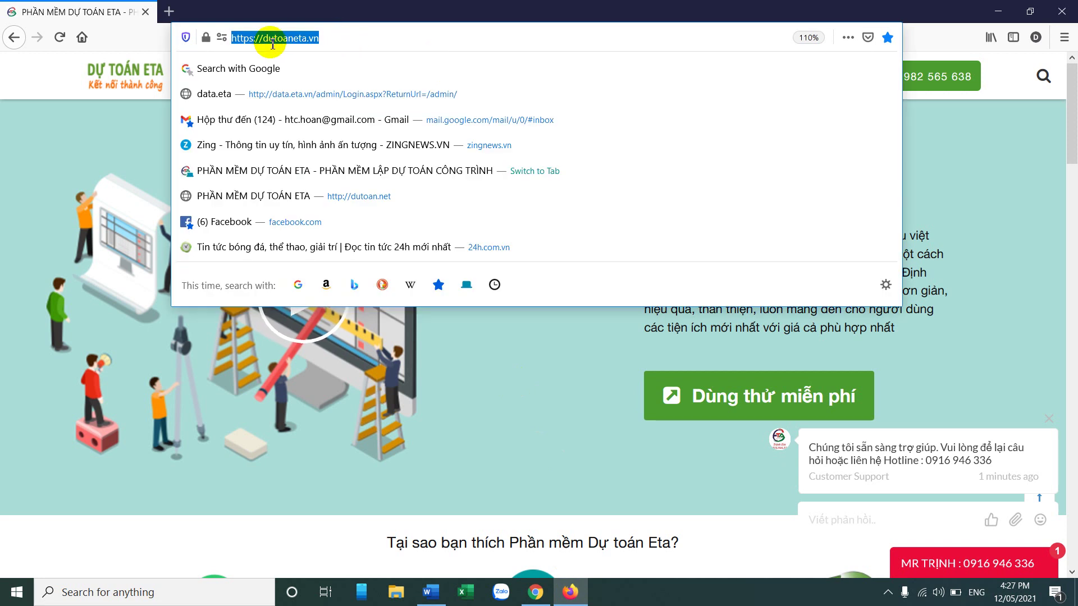
pyautogui.click(343, 40)
pyautogui.moveTo(340, 40); pyautogui.dragTo(222, 37)
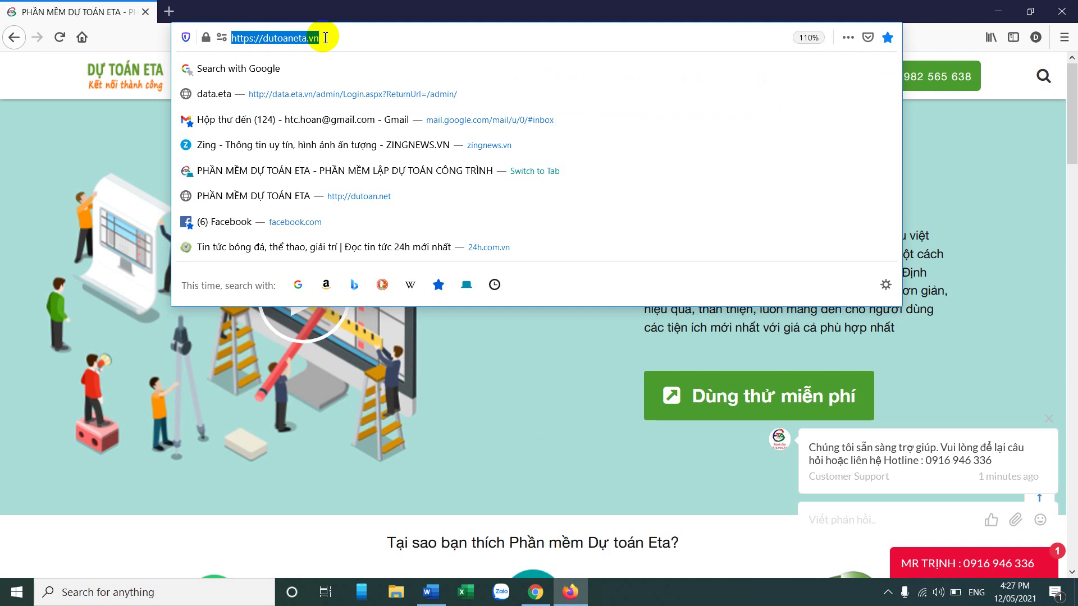
pyautogui.click(500, 372)
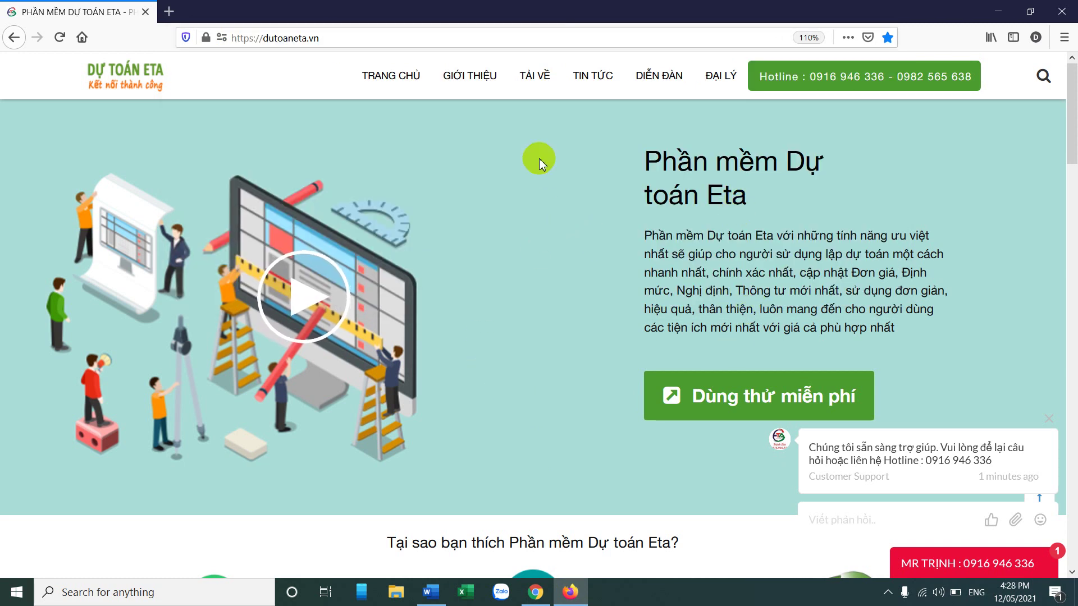
pyautogui.moveTo(539, 79)
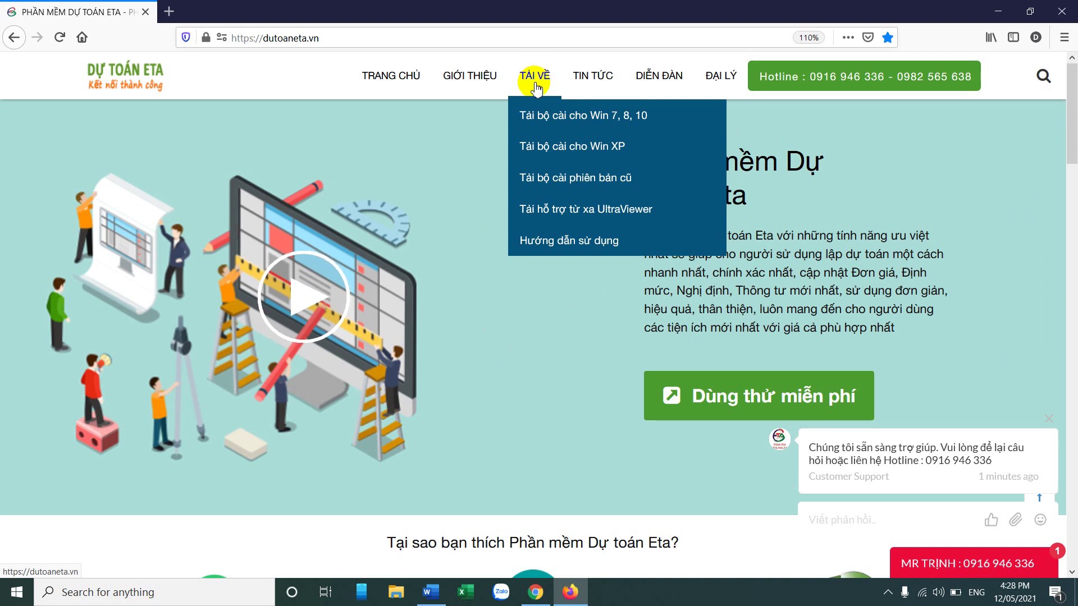
pyautogui.click(610, 124)
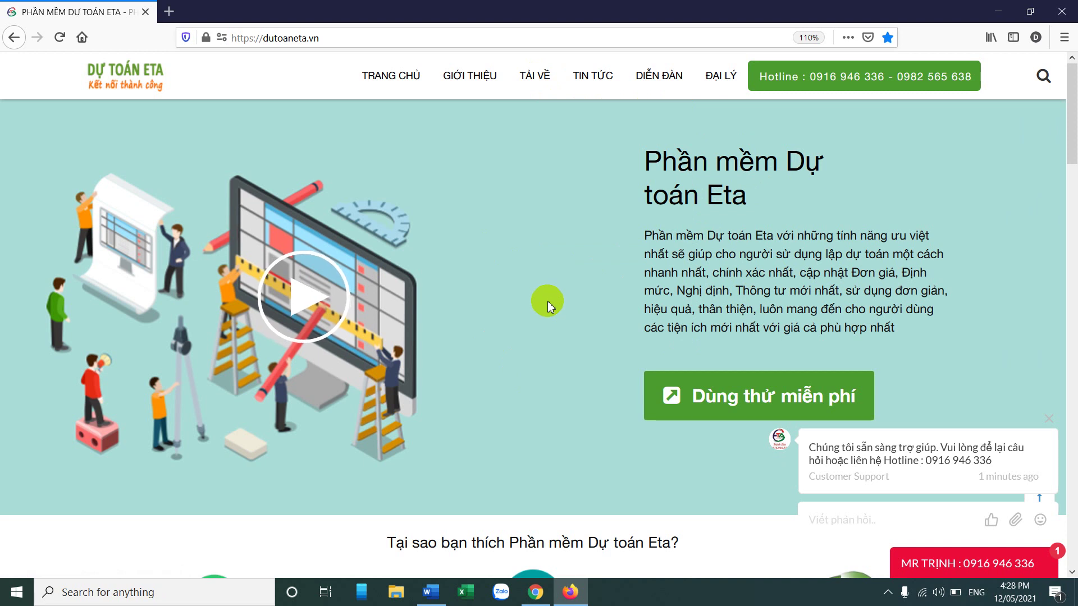
# Step: Minimize the browser and the Word document, and launch Dự toán Eta from the desktop with its blank estimate sheet ready
pyautogui.click(997, 11)
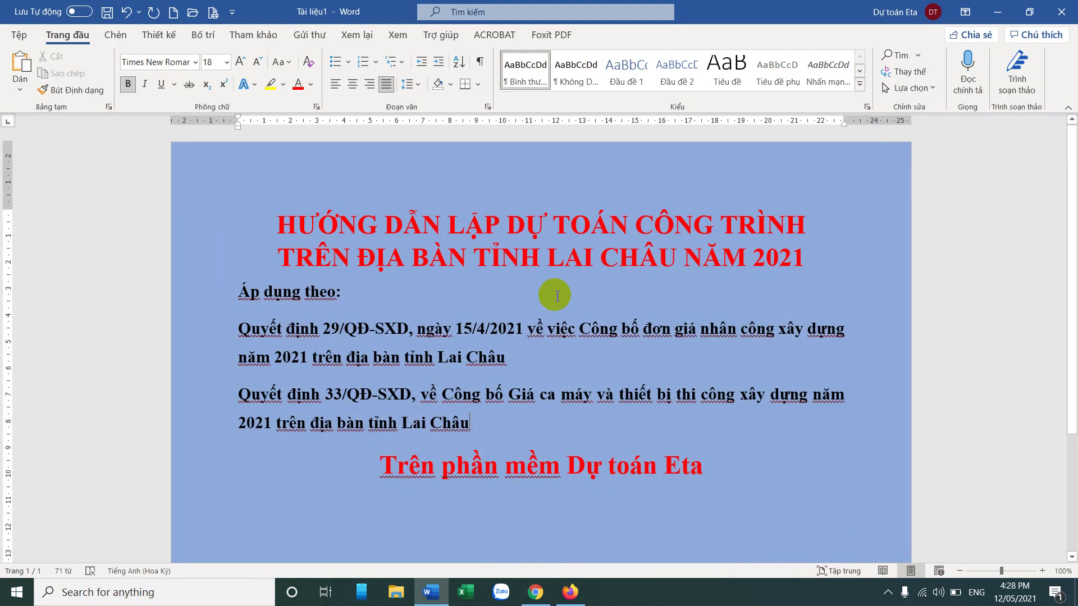
pyautogui.click(998, 20)
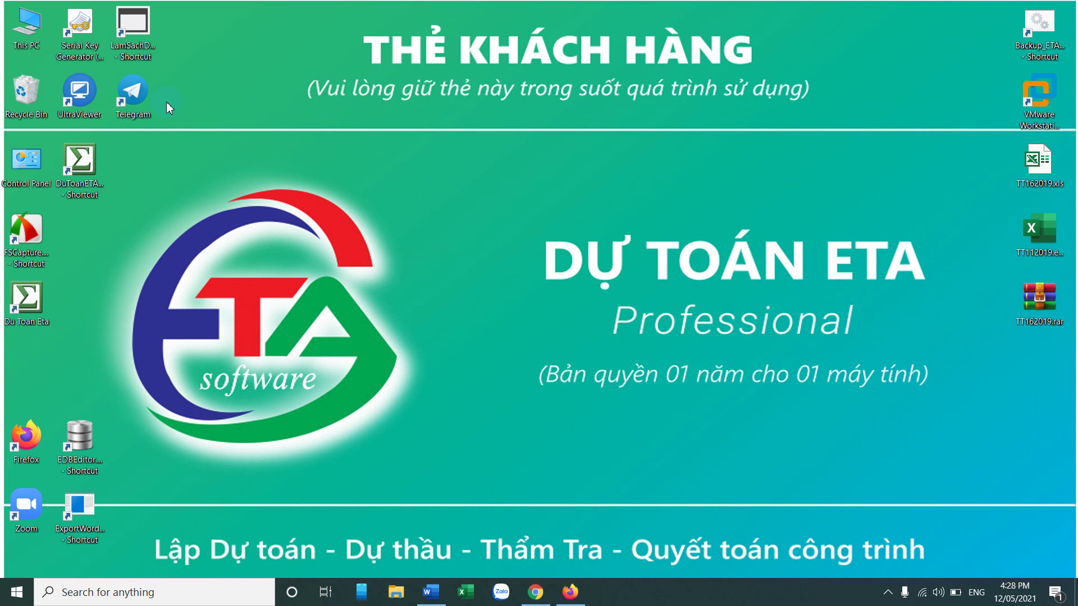
pyautogui.doubleClick(34, 304)
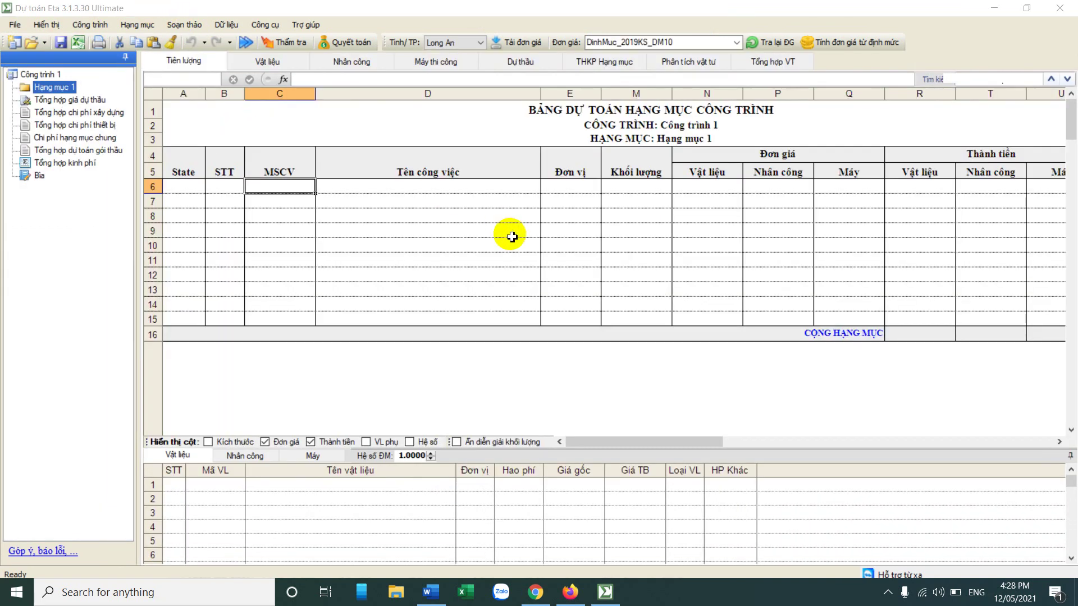
pyautogui.click(478, 206)
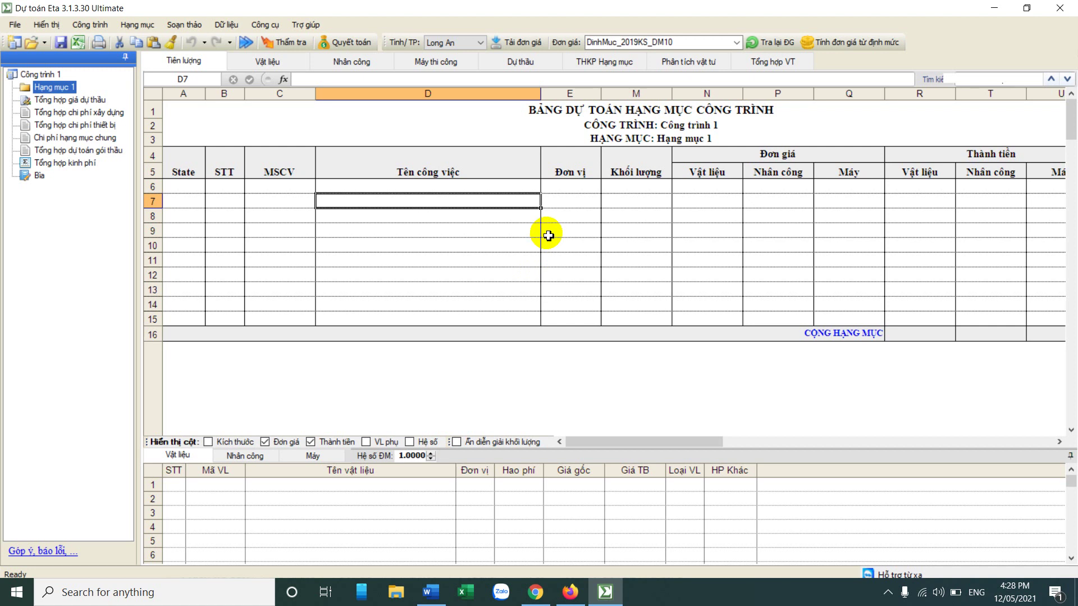
# Step: Download the Lai Châu unit price data from the Internet and close the price download window
pyautogui.click(516, 48)
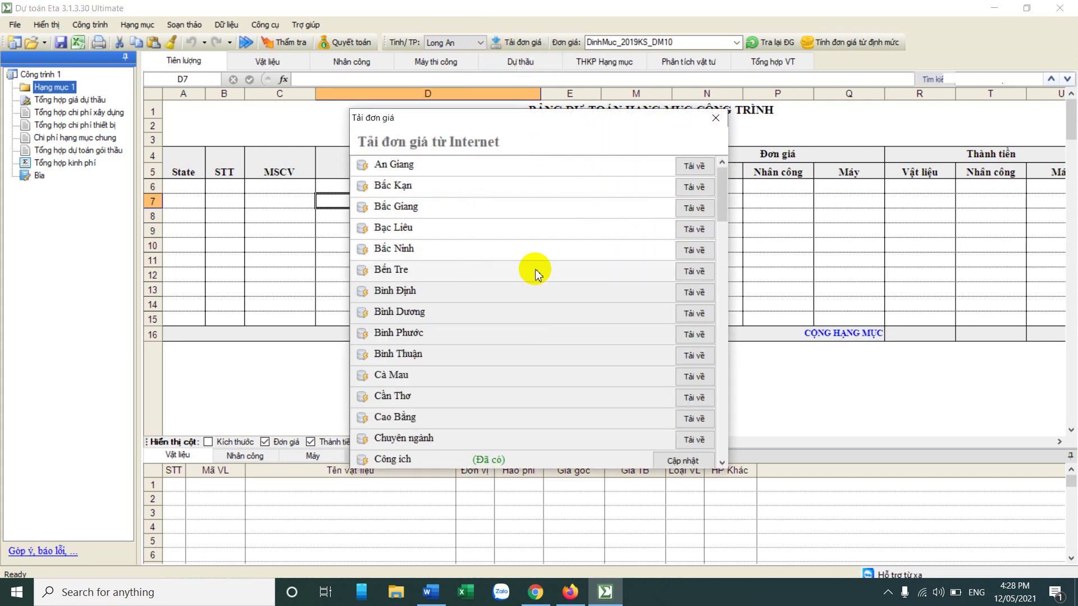
pyautogui.moveTo(724, 194)
pyautogui.mouseDown()
pyautogui.moveTo(727, 233)
pyautogui.moveTo(722, 195)
pyautogui.mouseUp()
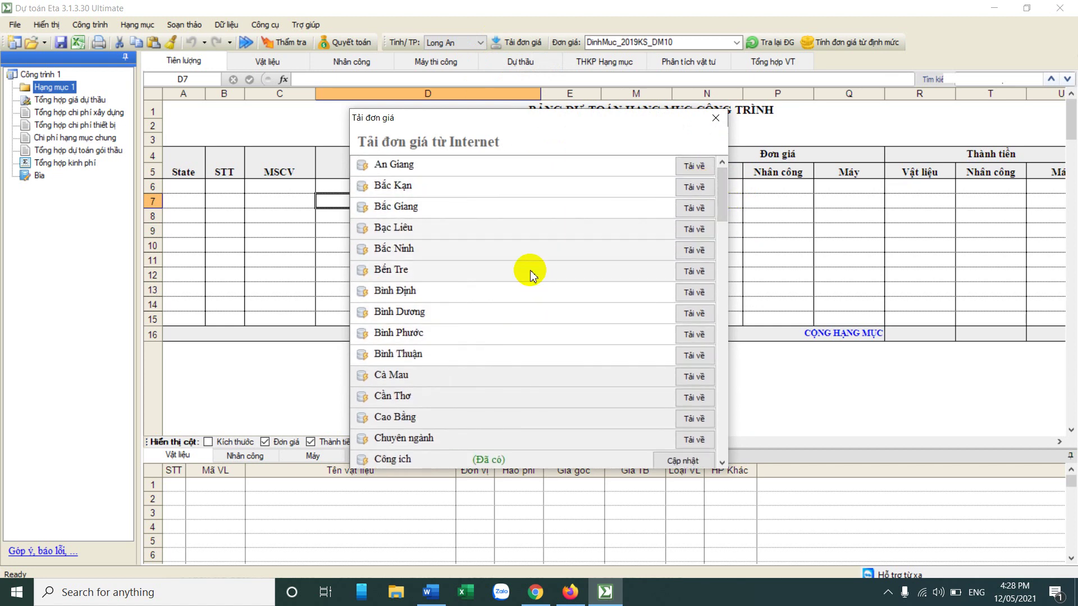
pyautogui.scroll(-2, 724, 205)
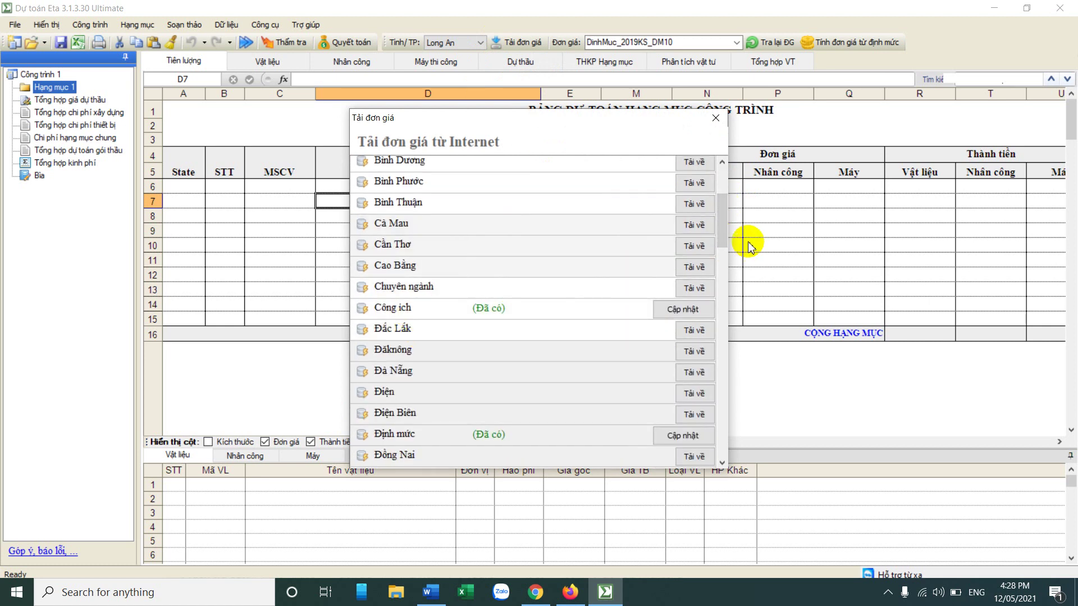
pyautogui.moveTo(719, 224); pyautogui.dragTo(716, 269)
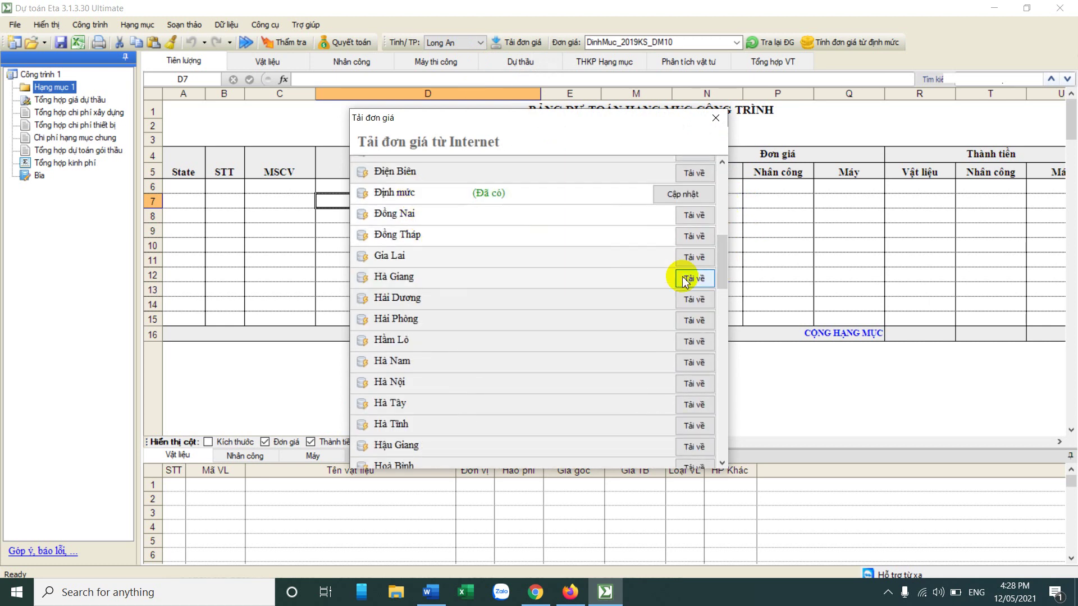
pyautogui.scroll(1, 722, 264)
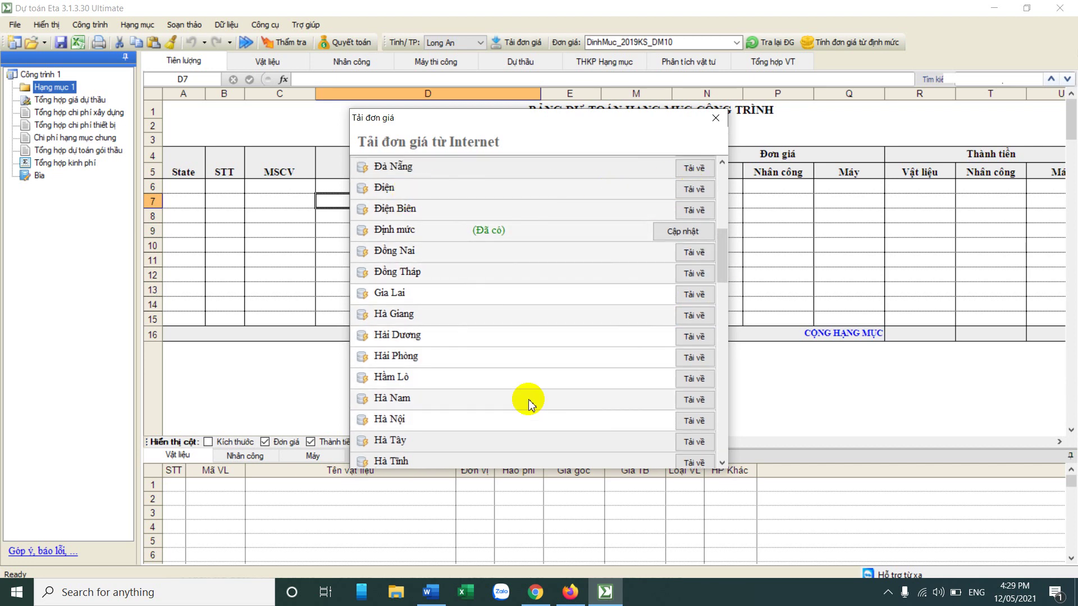
pyautogui.moveTo(721, 270); pyautogui.dragTo(725, 313)
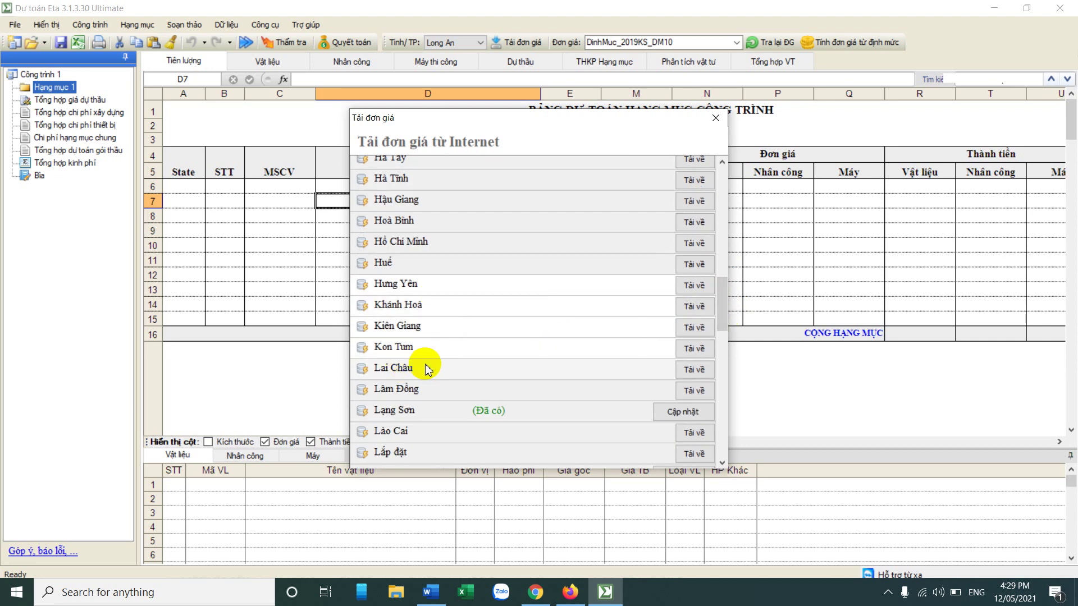
pyautogui.click(694, 370)
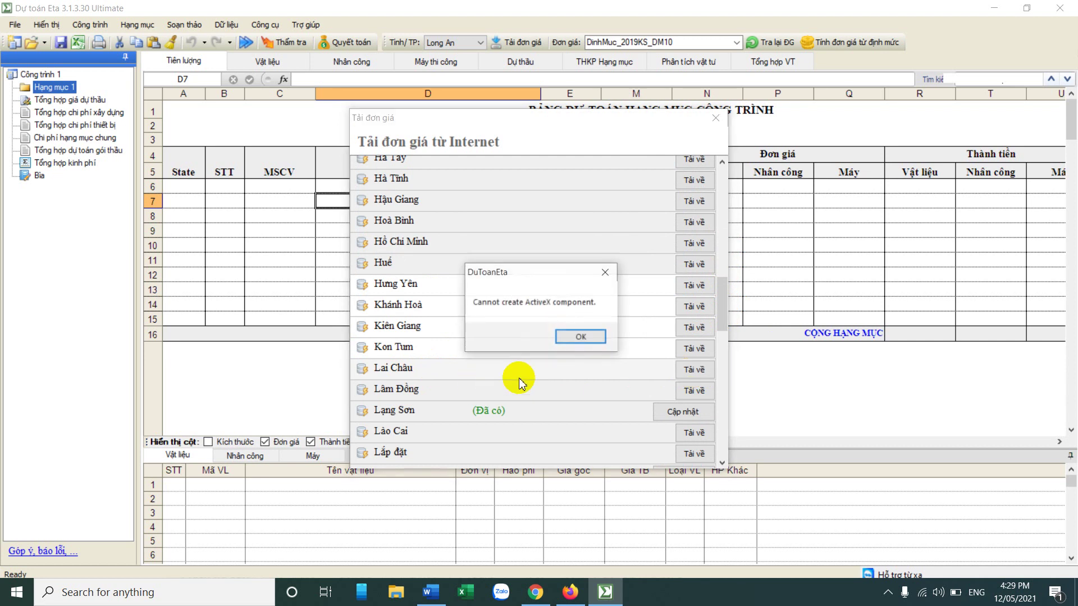
pyautogui.click(569, 336)
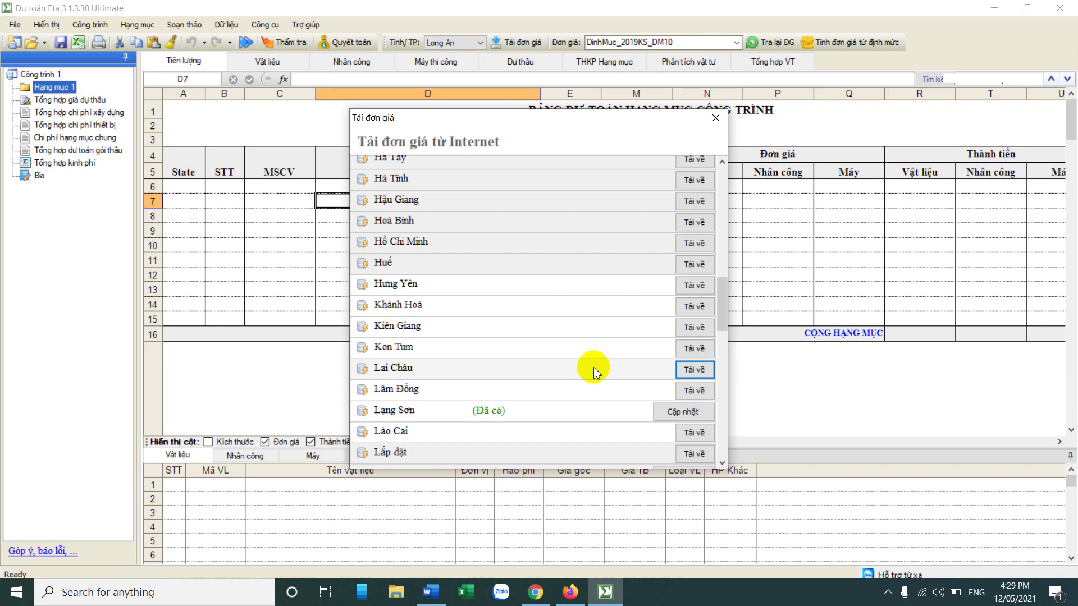
pyautogui.click(694, 371)
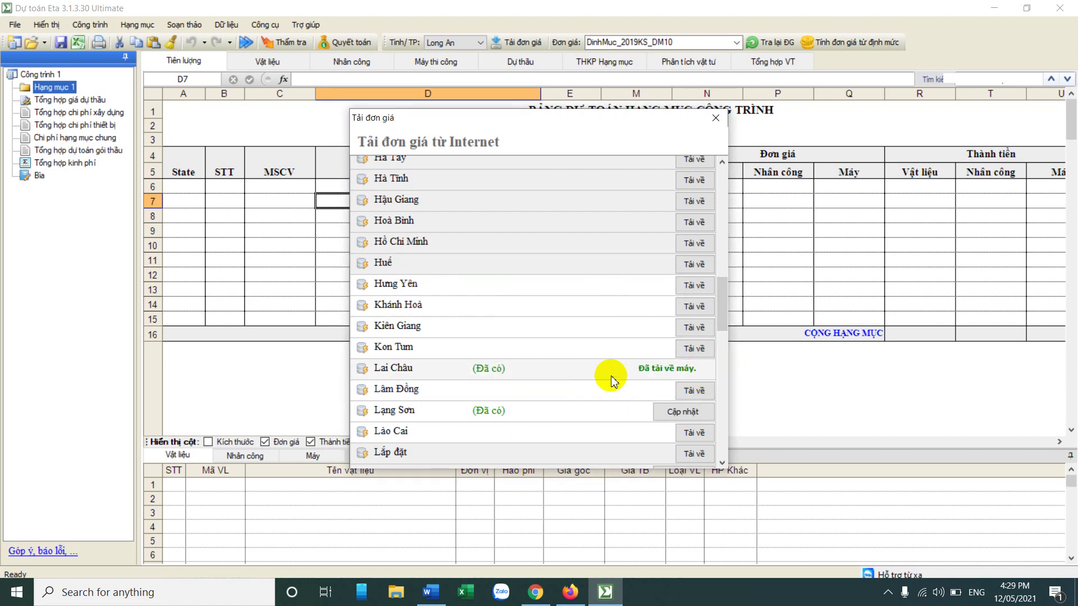
pyautogui.click(715, 117)
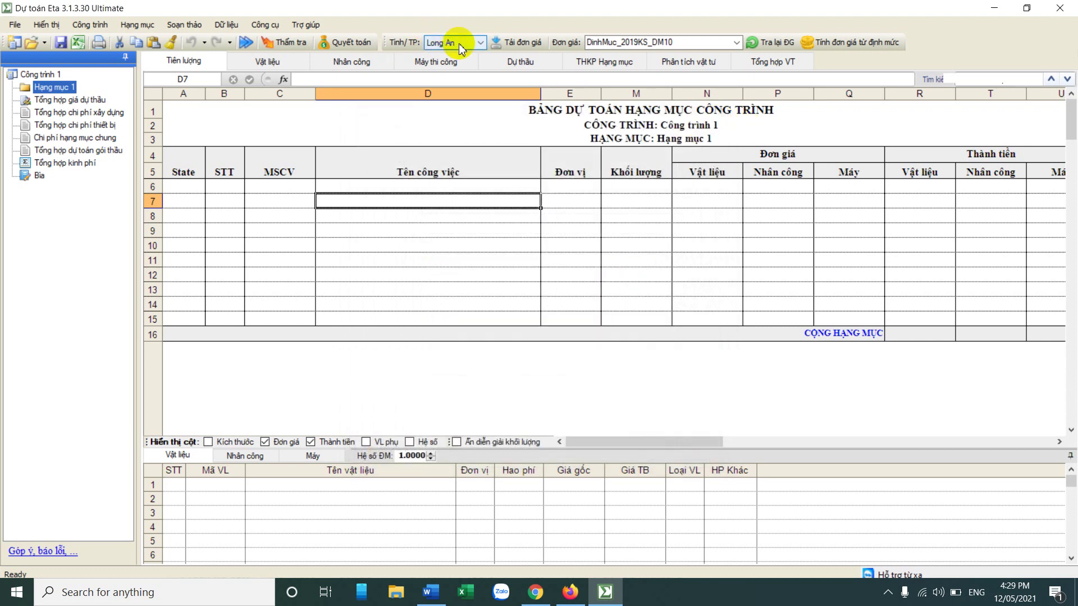
# Step: Set the province to Lai Châu and check the price sets DinhMuc_2019XD_DM10, DinhMuc_2019TNVL_DM10, DinhMuc_2019SC_DM10, DinhMuc_2019LD_DM10 and DinhMuc_2019KS_DM10
pyautogui.click(461, 45)
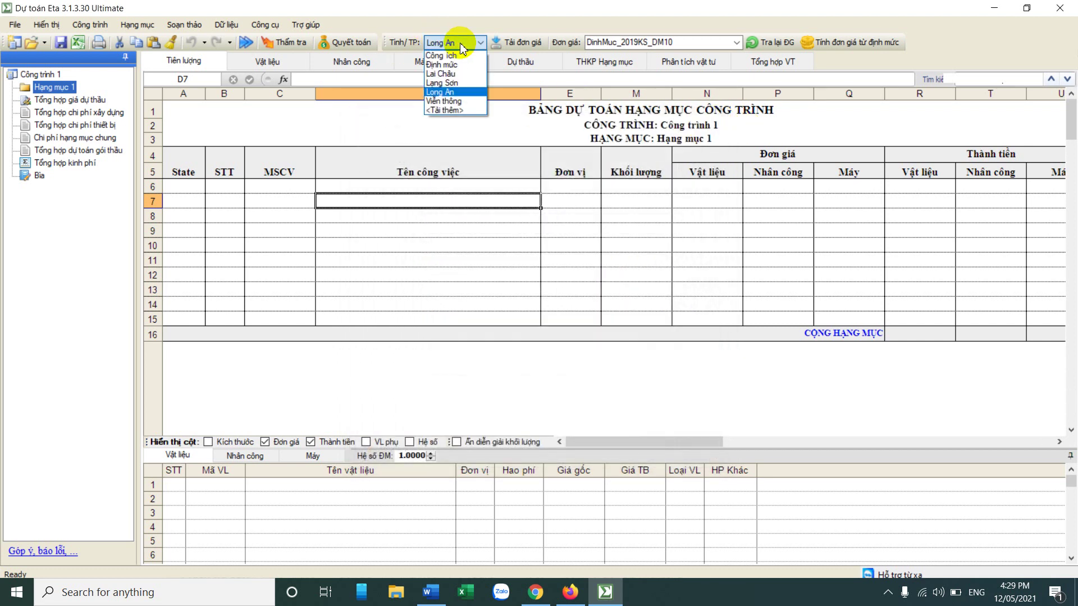
pyautogui.click(455, 74)
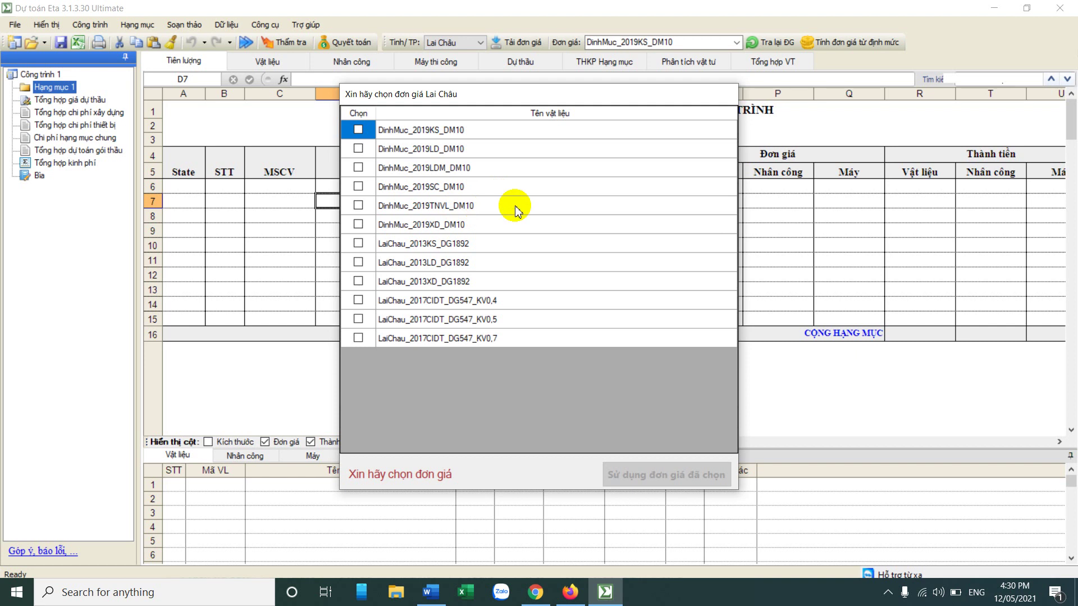
pyautogui.click(468, 221)
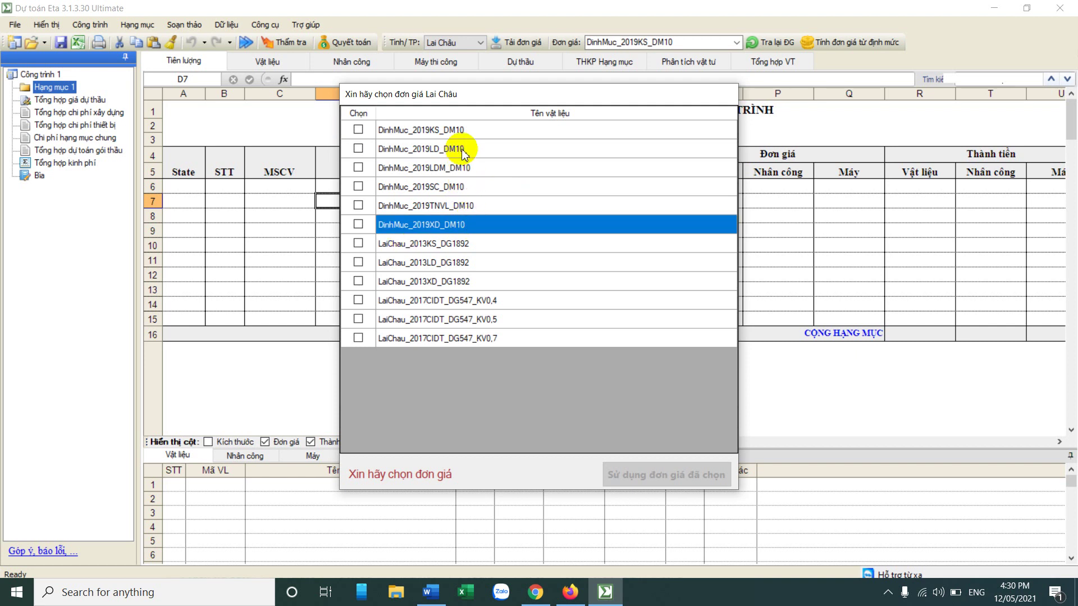
pyautogui.click(359, 226)
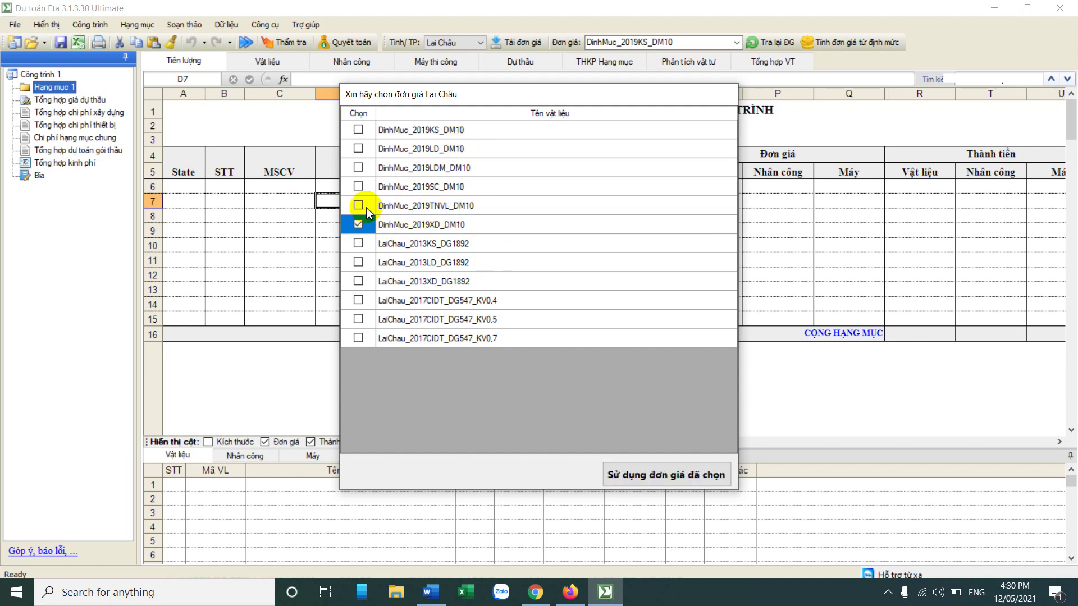
pyautogui.click(358, 205)
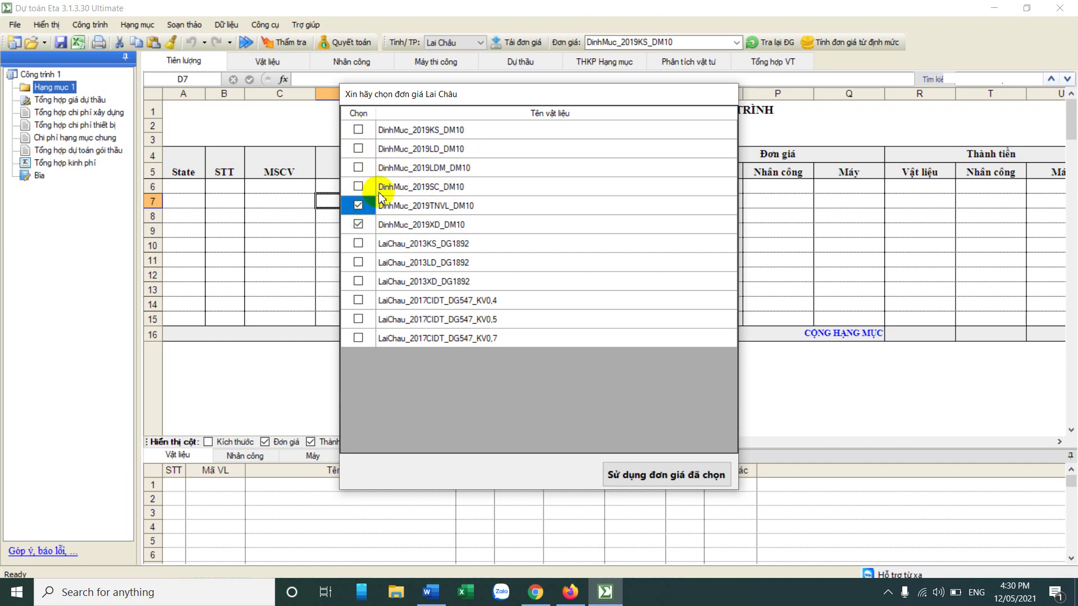
pyautogui.click(358, 186)
pyautogui.click(358, 149)
pyautogui.click(358, 130)
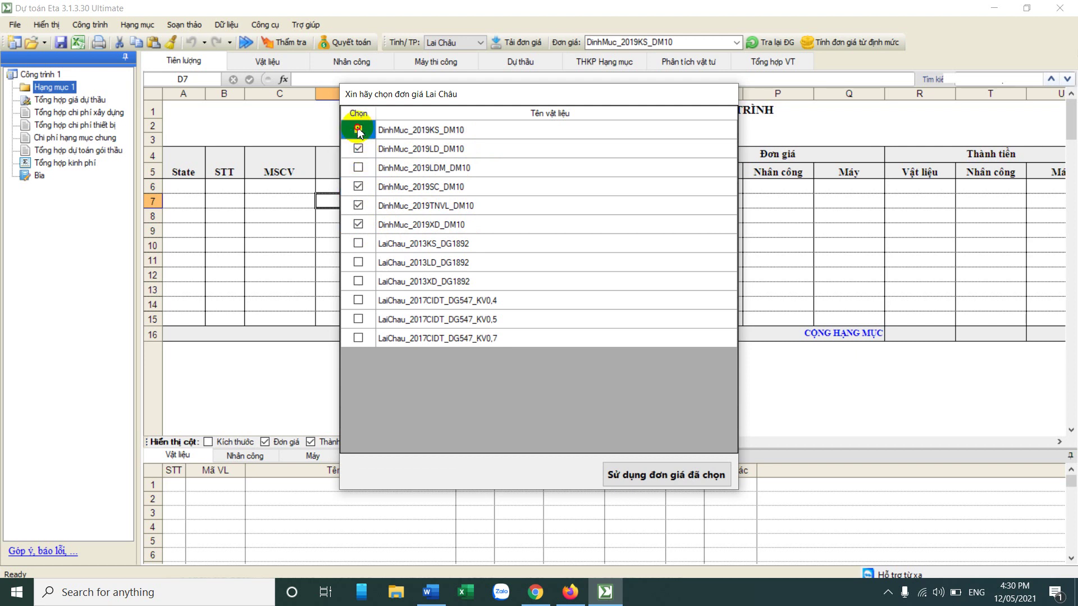
# Step: Review the checked DinhMuc_2019 price sets, apply them to the estimate, and select cell C7 in the MSCV column
pyautogui.click(415, 130)
pyautogui.click(428, 149)
pyautogui.click(427, 191)
pyautogui.press('Down')
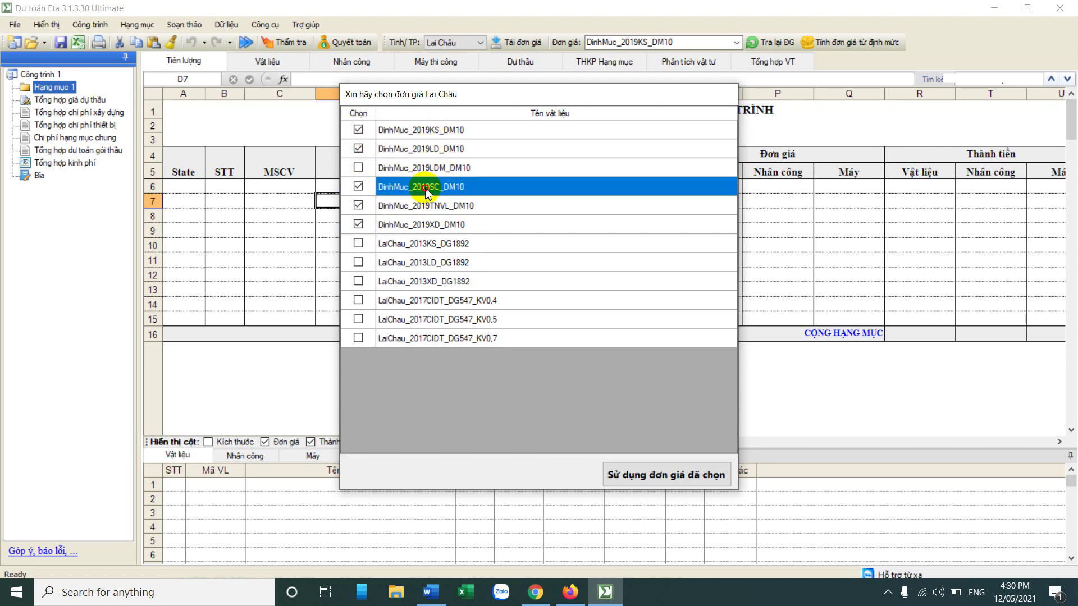
pyautogui.click(435, 230)
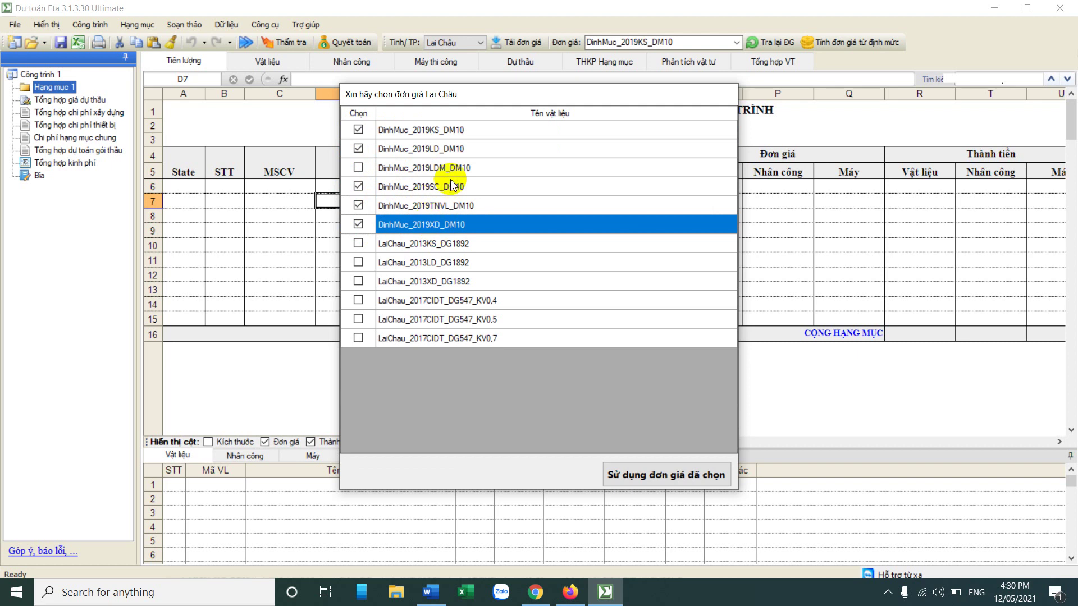
pyautogui.click(654, 475)
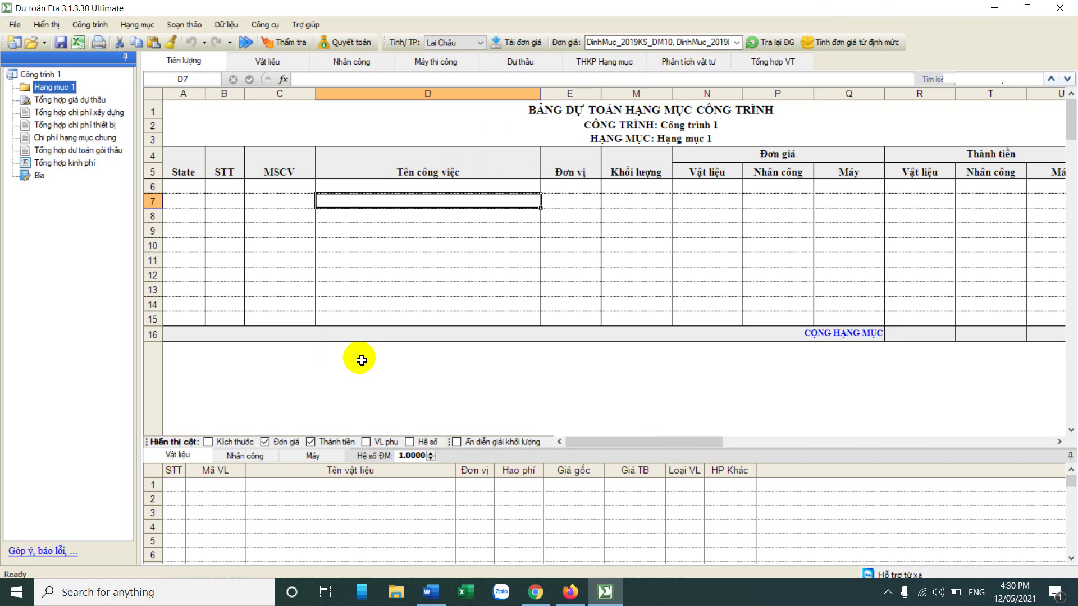
pyautogui.click(280, 206)
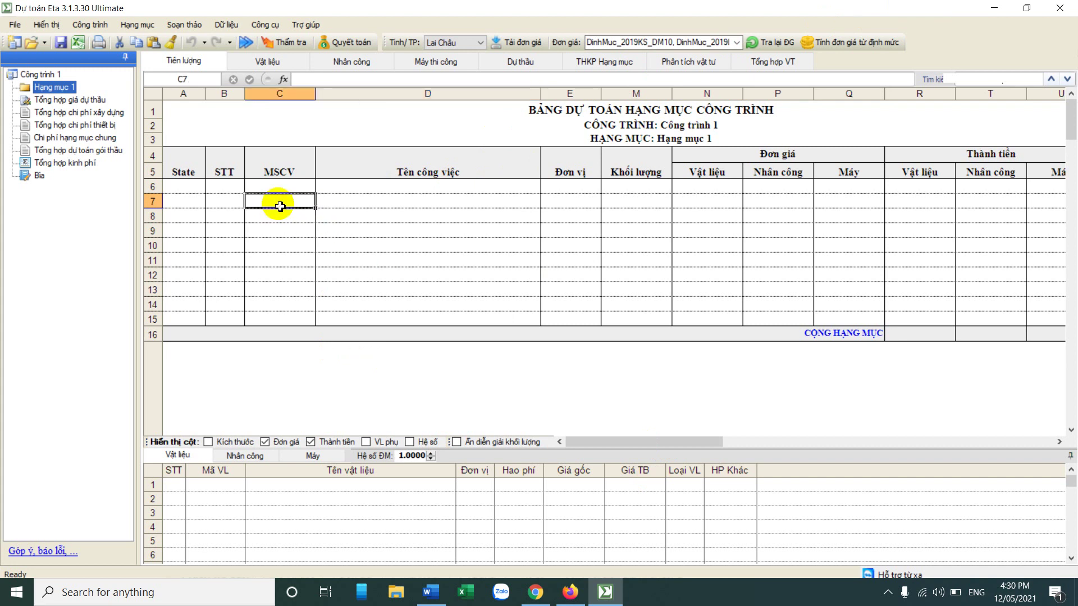
# Step: Review Lai Châu decisions 29/QĐ-SXD and 33/QĐ-SXD in the Word document and return to the Dự toán Eta estimate sheet
pyautogui.click(430, 591)
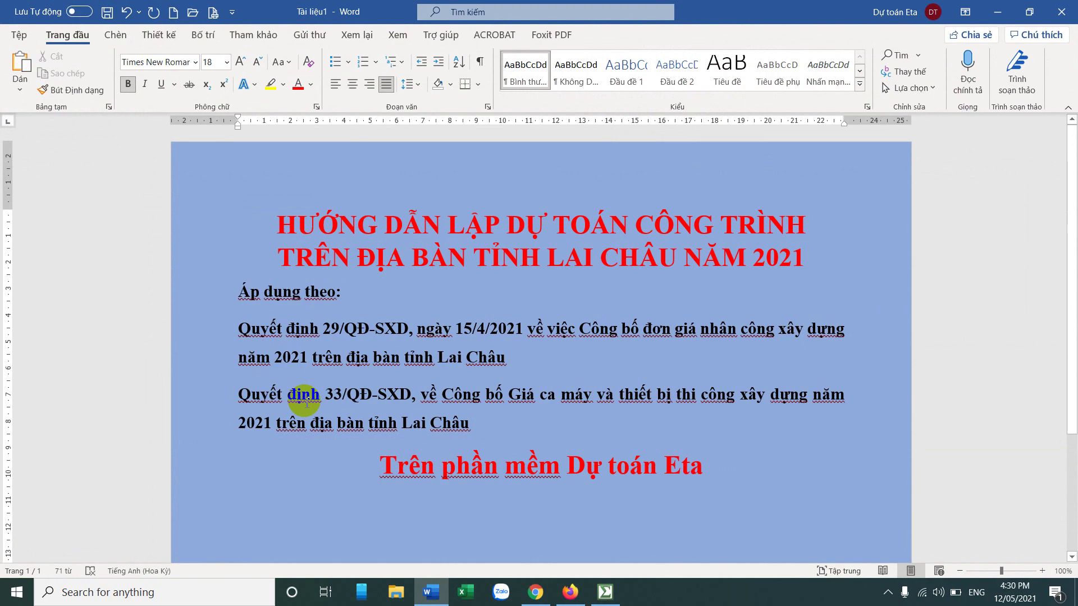
pyautogui.click(603, 596)
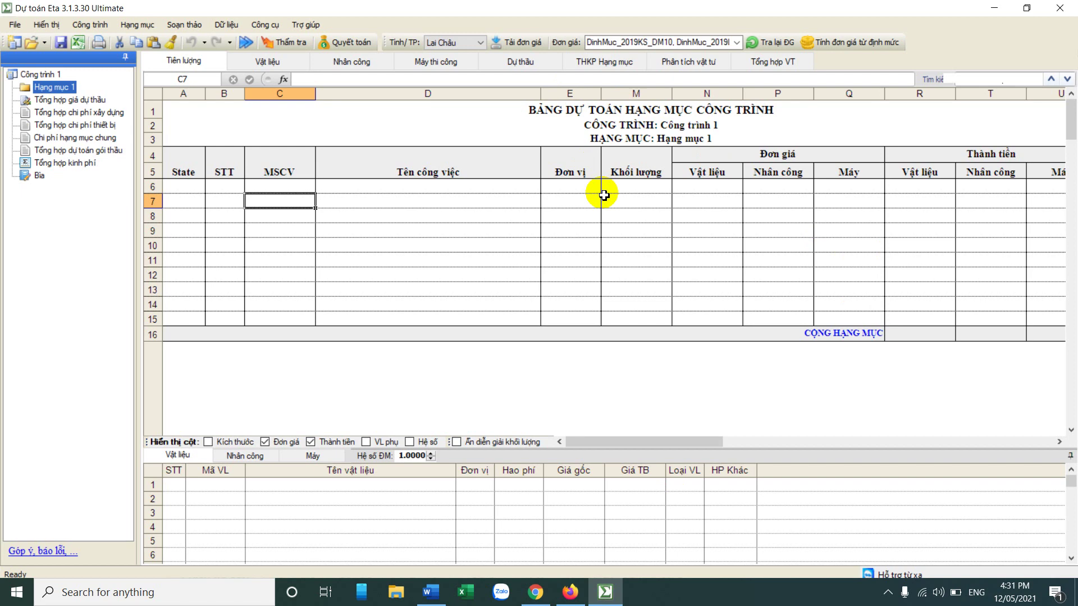
pyautogui.click(431, 592)
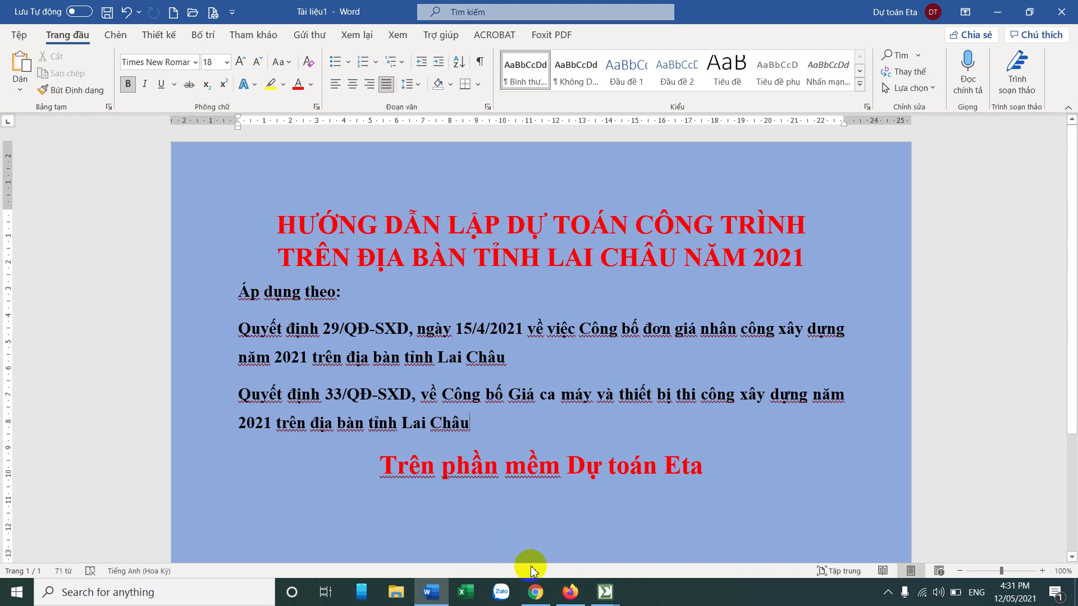
pyautogui.moveTo(606, 593)
pyautogui.click(557, 538)
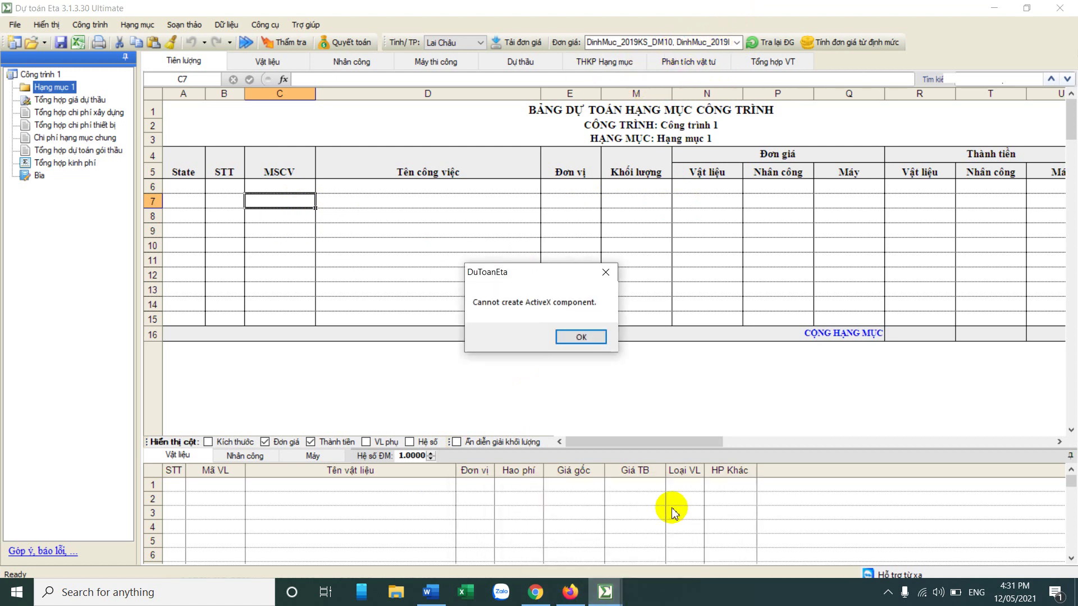
pyautogui.click(585, 337)
pyautogui.click(605, 592)
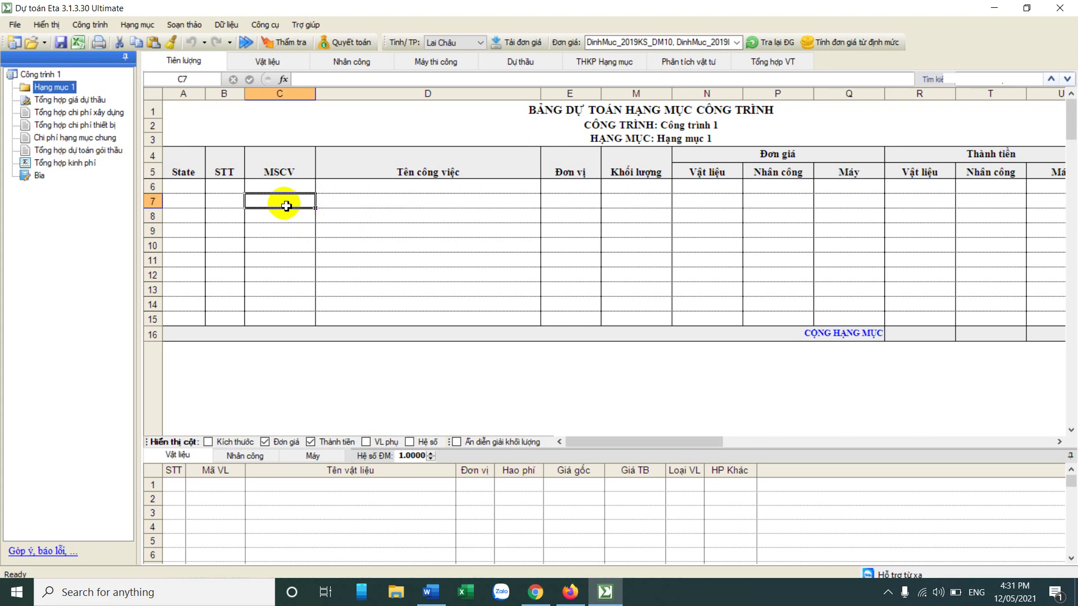
# Step: Look up "ag11" in cell C7 and insert work items AG.11111 and AG.11112 into the estimate
pyautogui.write('ag')
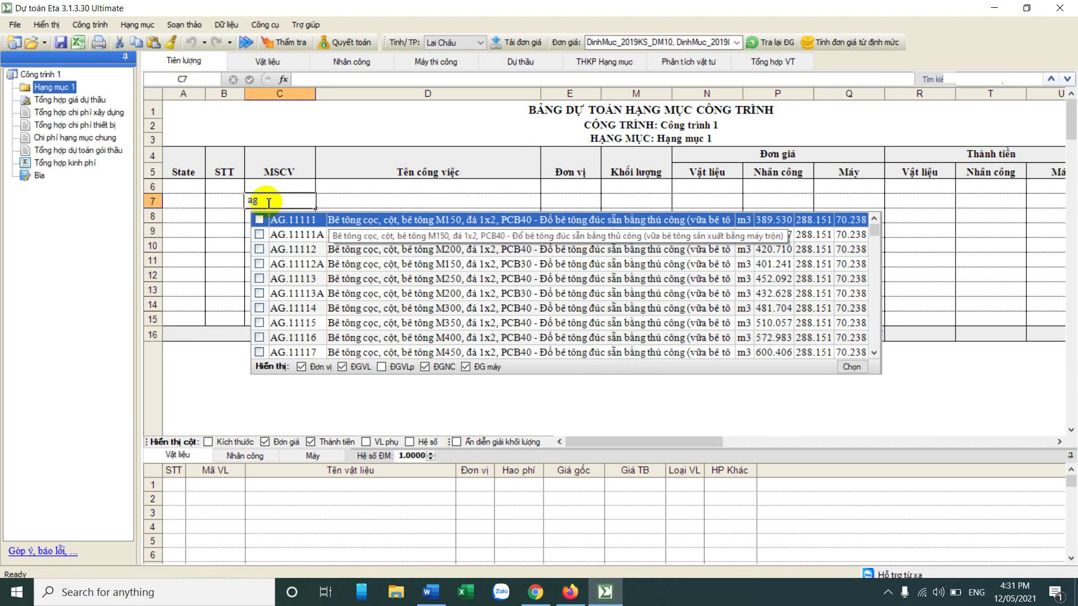
pyautogui.write('11')
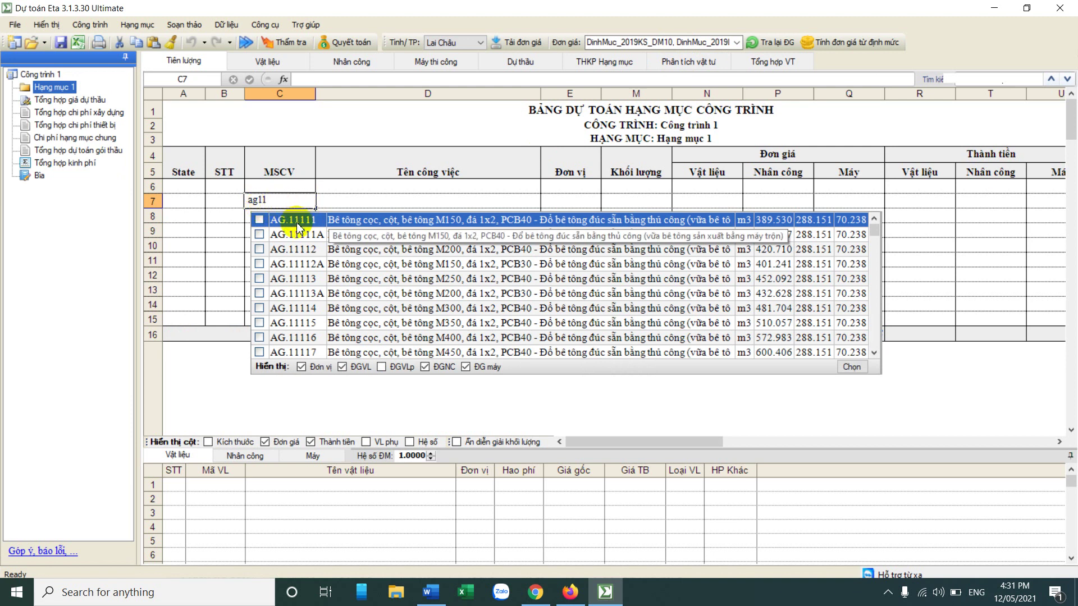
pyautogui.click(259, 219)
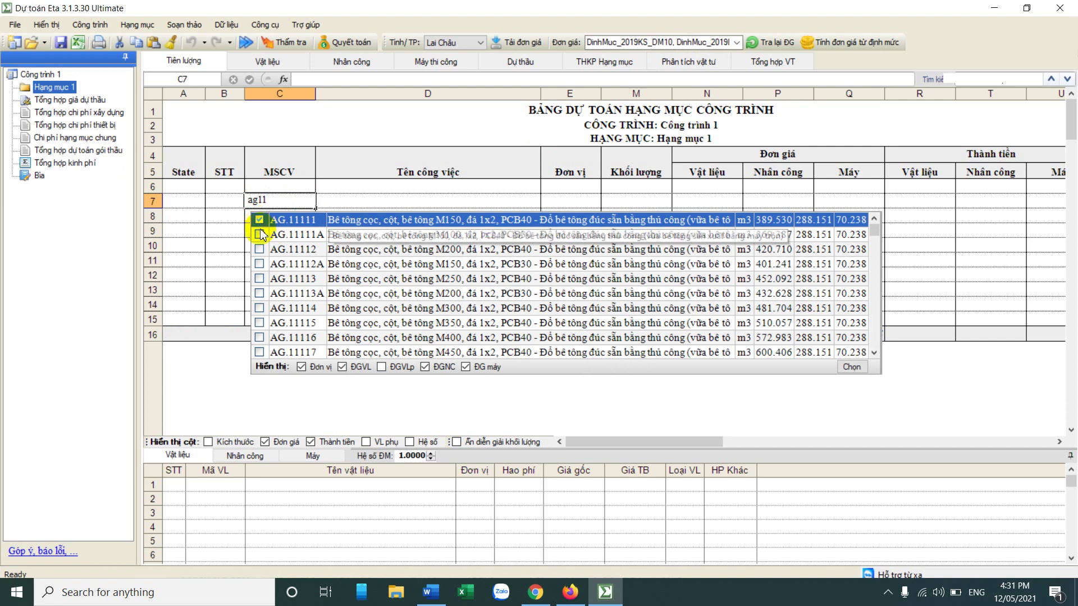
pyautogui.click(260, 249)
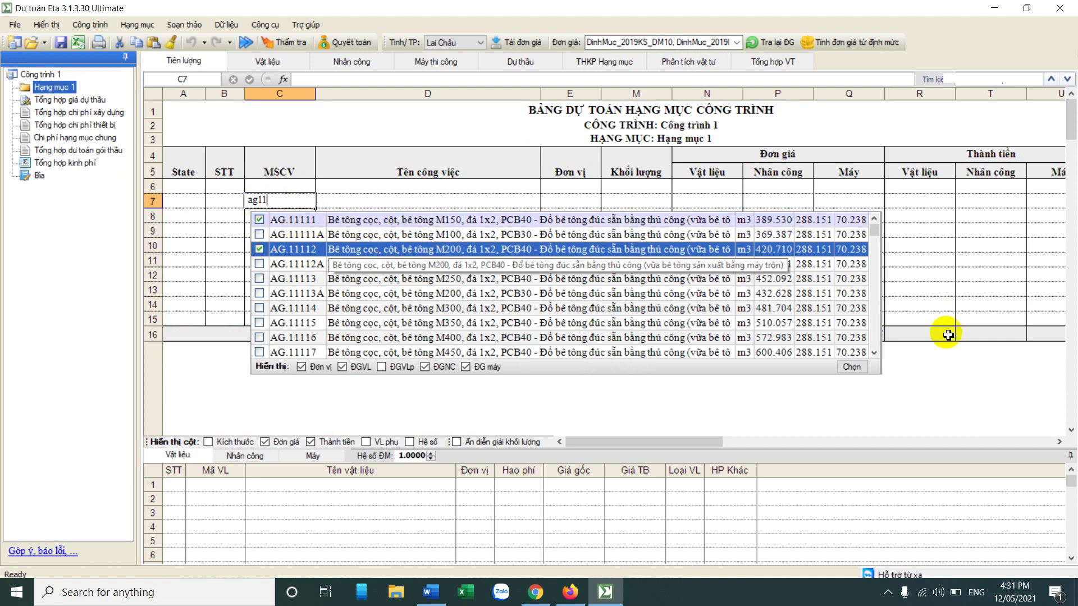
pyautogui.click(852, 366)
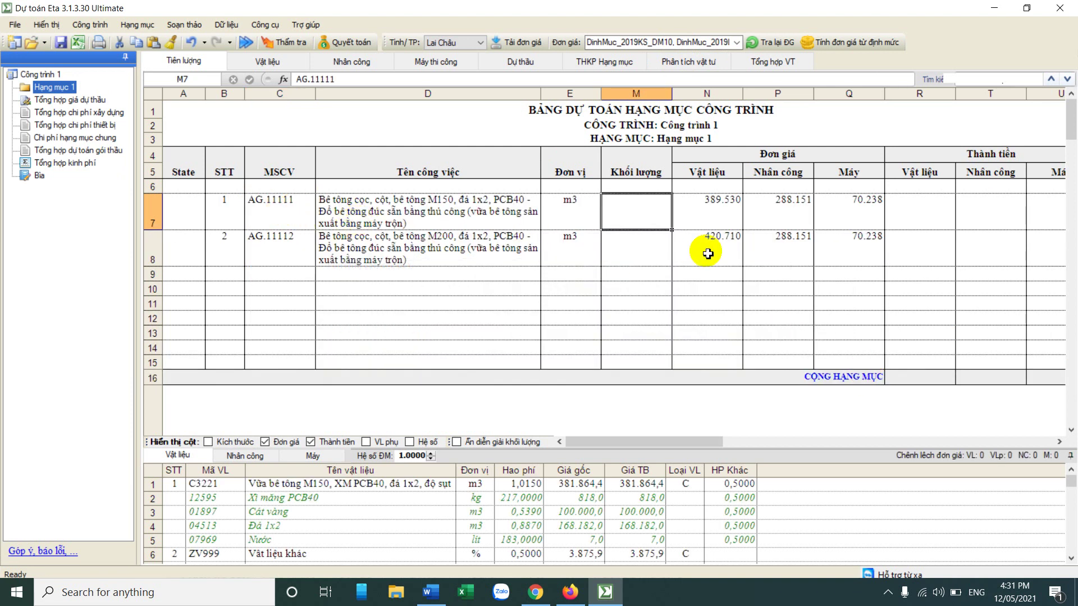
# Step: Examine the unit prices of items AG.11111 and AG.11112 alongside decisions 29/QĐ-SXD and 33/QĐ-SXD in the Word document
pyautogui.click(728, 220)
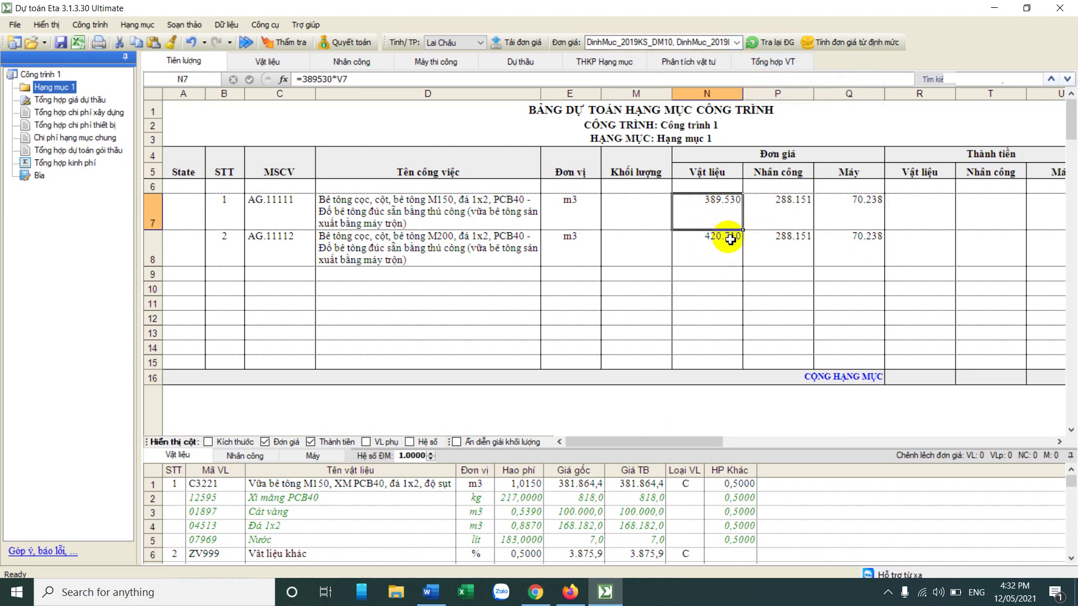
pyautogui.click(774, 209)
pyautogui.click(868, 219)
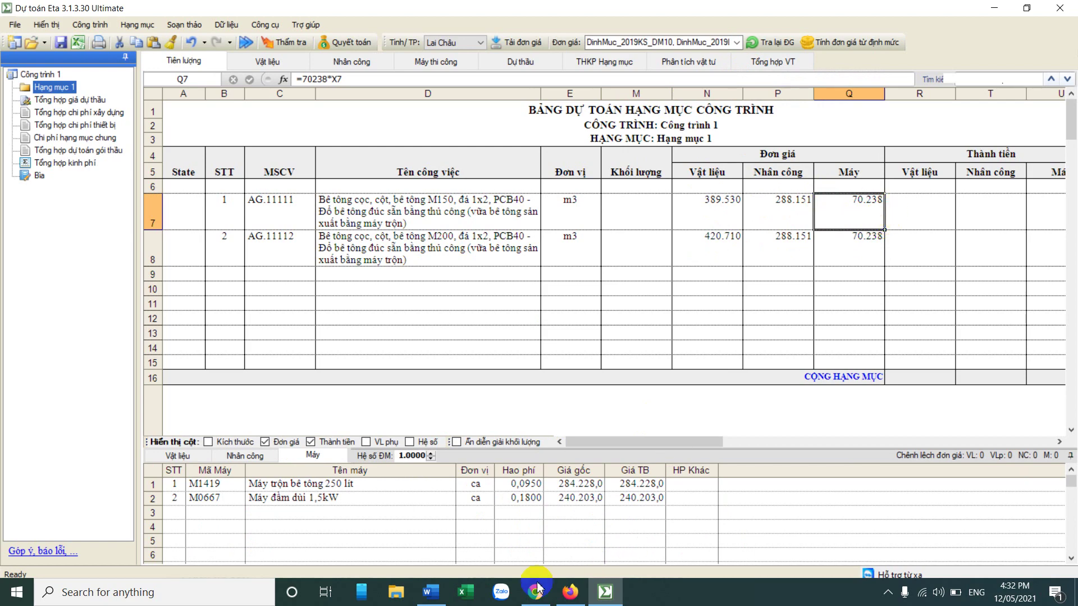
pyautogui.click(431, 592)
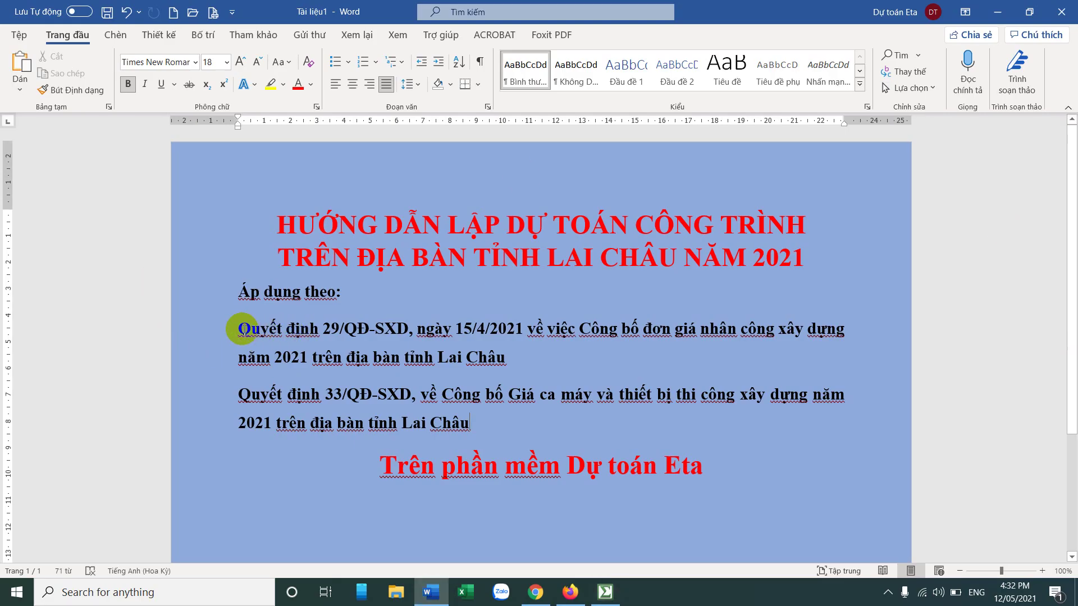
pyautogui.moveTo(240, 328); pyautogui.dragTo(404, 330)
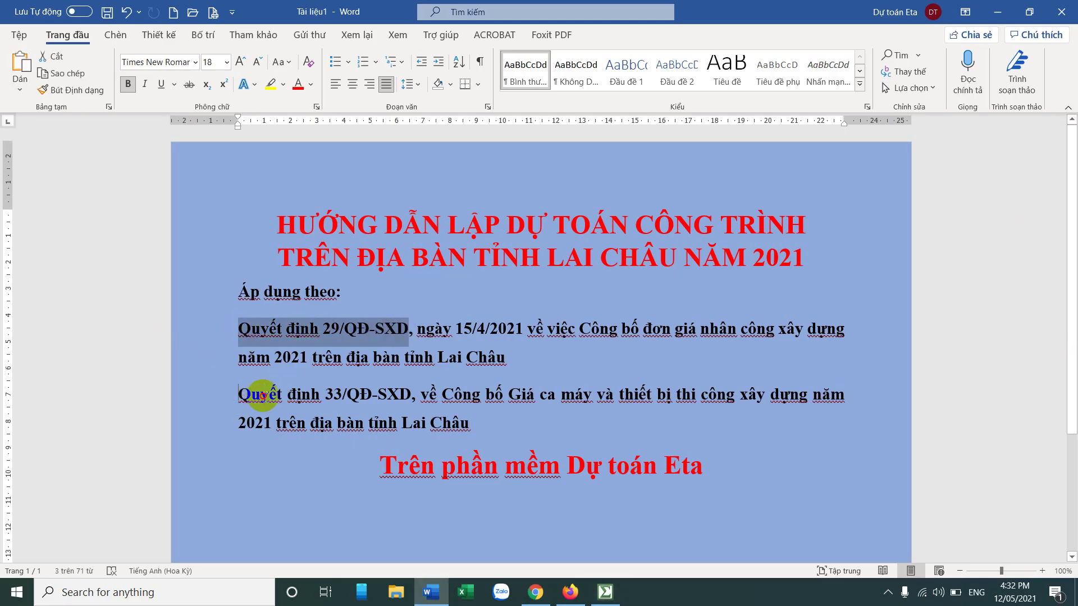
pyautogui.moveTo(238, 396); pyautogui.dragTo(386, 398)
pyautogui.click(605, 592)
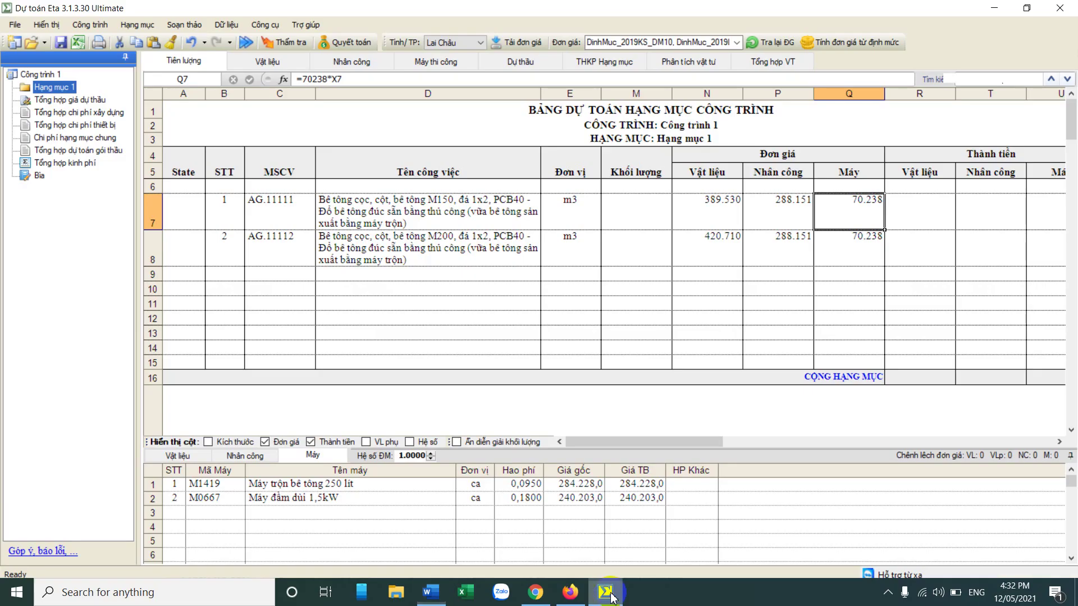
pyautogui.moveTo(788, 219); pyautogui.dragTo(848, 213)
pyautogui.click(847, 212)
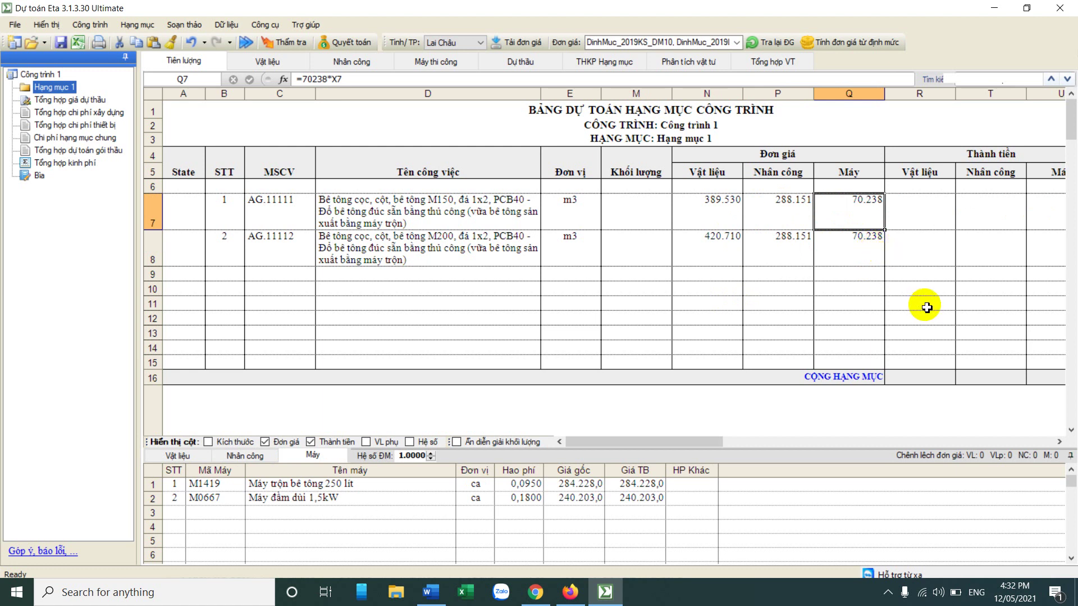
pyautogui.click(270, 222)
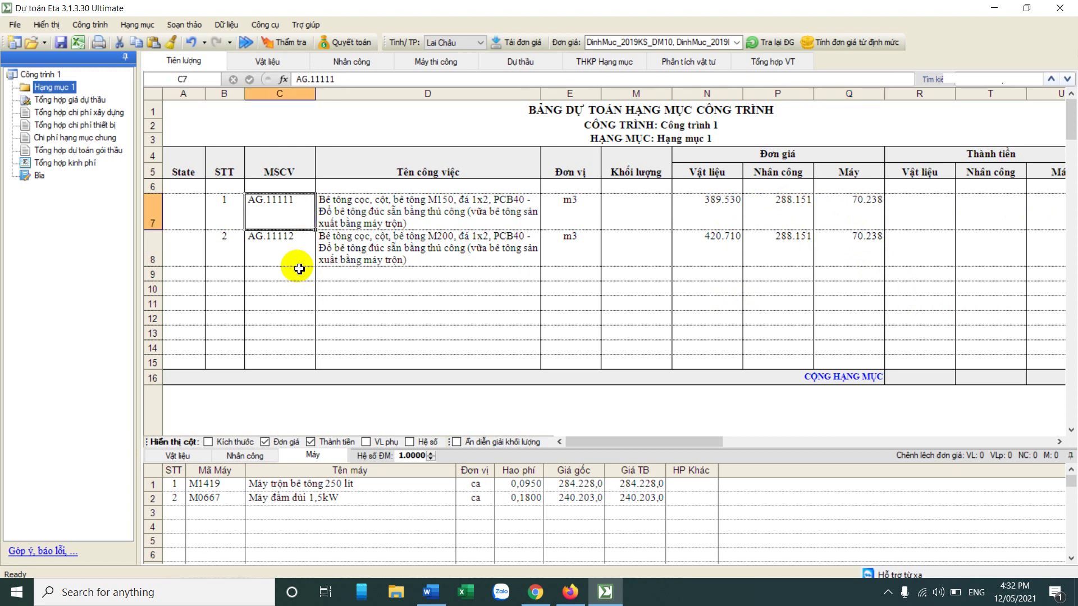
pyautogui.click(284, 260)
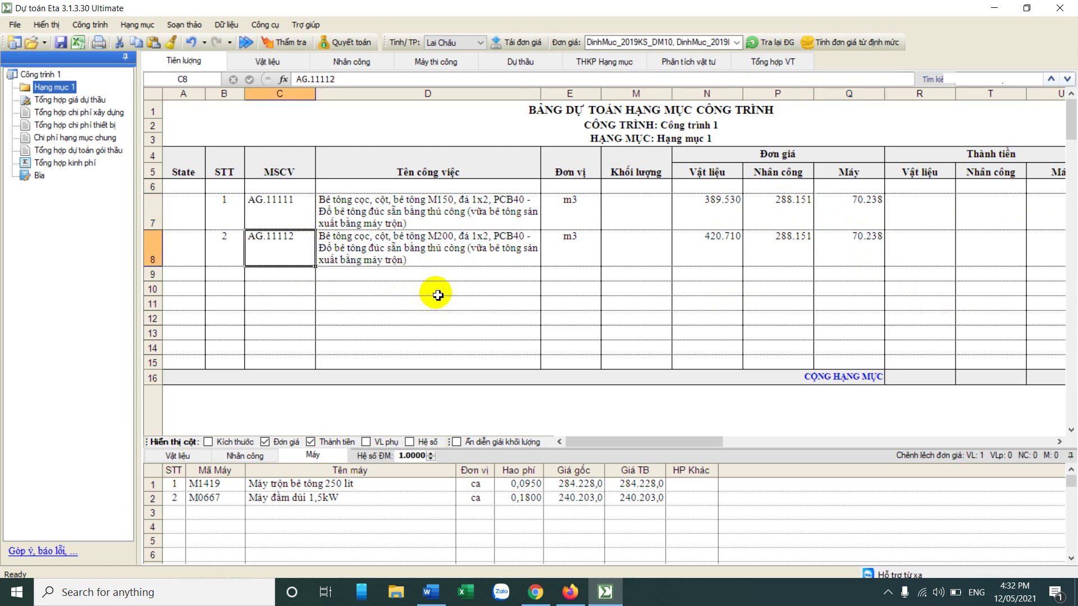
# Step: Search the work items for "bê tông" from cell C9 and dismiss the list without choosing an item
pyautogui.click(290, 274)
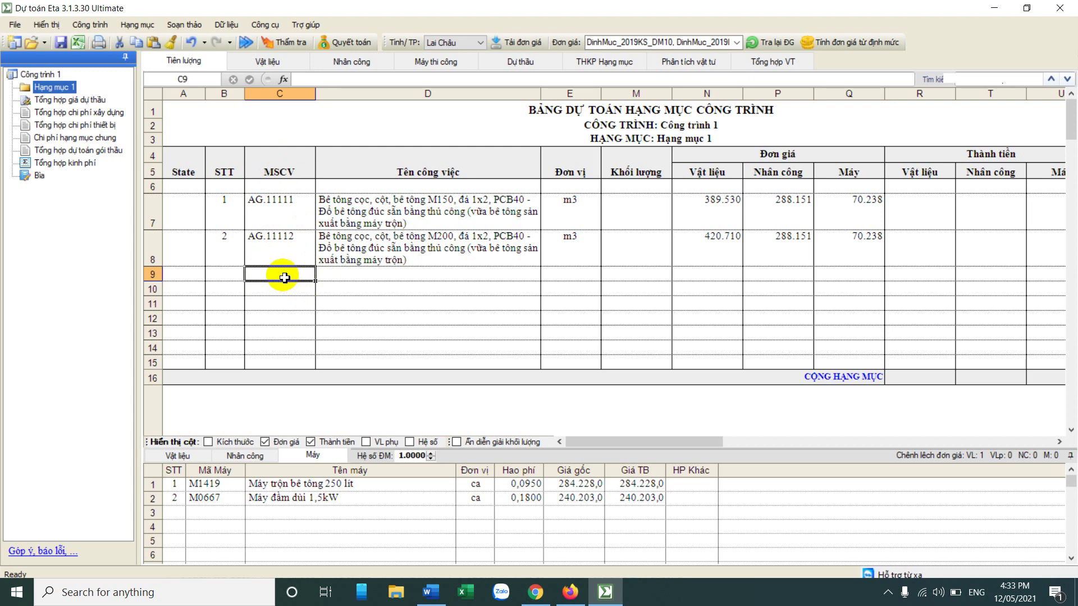
pyautogui.write('b')
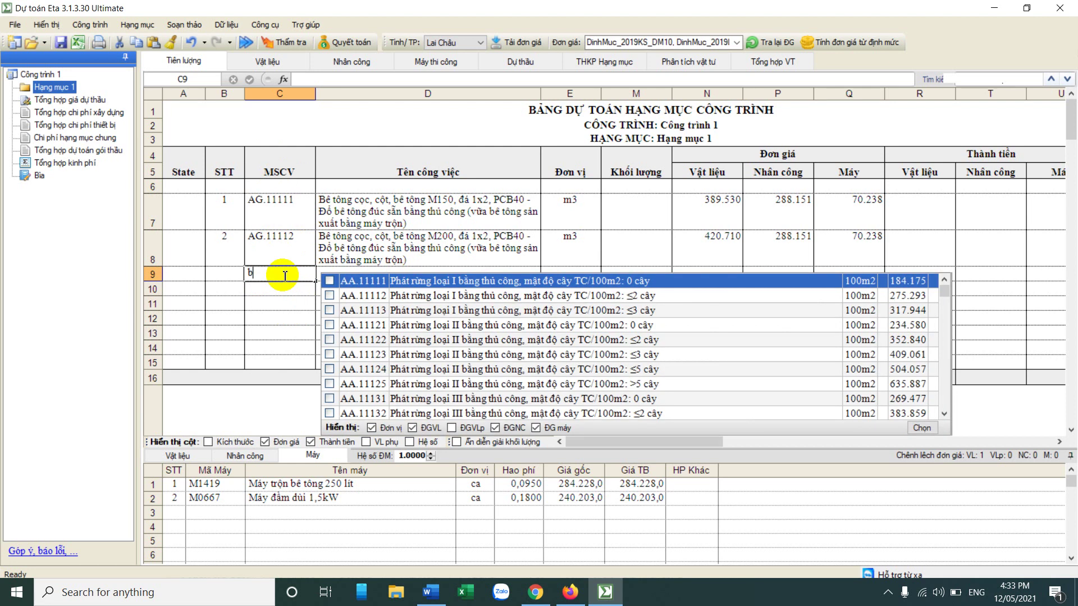
pyautogui.write('ê tông')
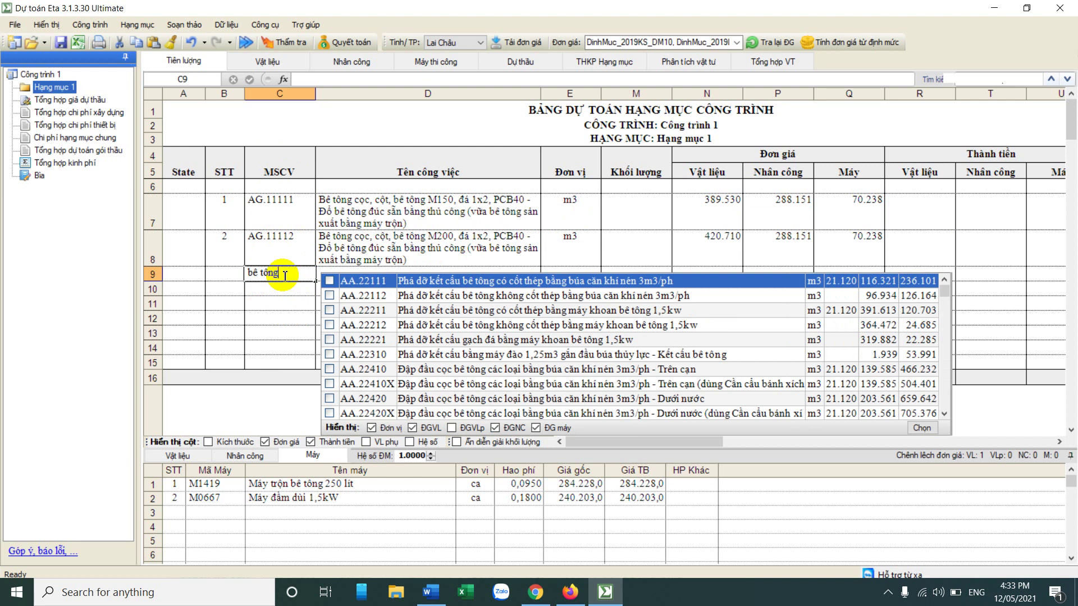
pyautogui.press('Escape')
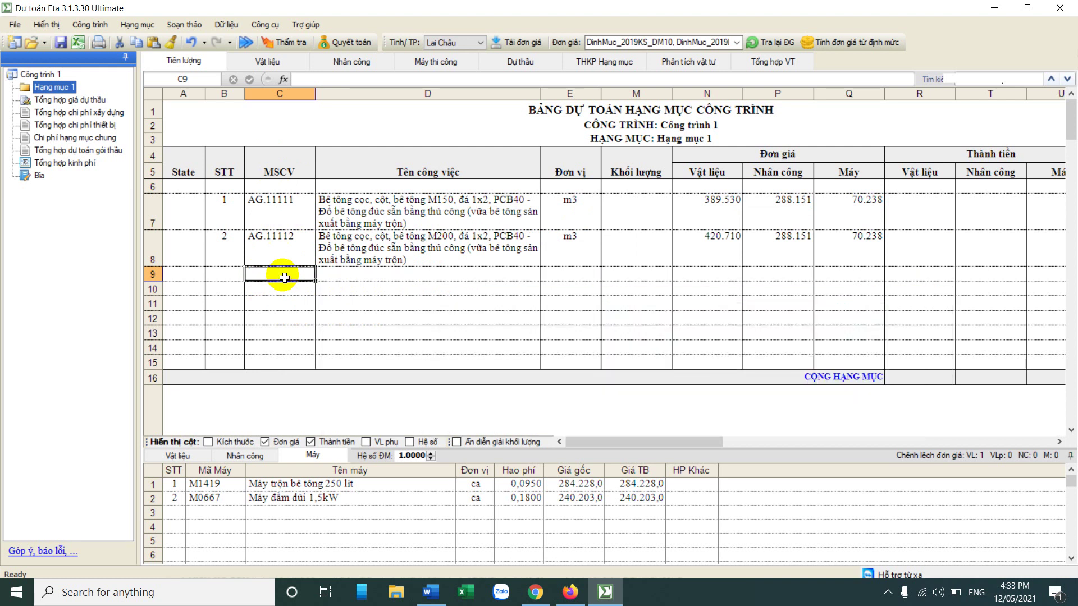
# Step: Search for "đào đất máy" in cell C9 and insert item AB.21131, Đào san đất bằng máy đào 1,25m3 - Cấp đất I
pyautogui.write('đao')
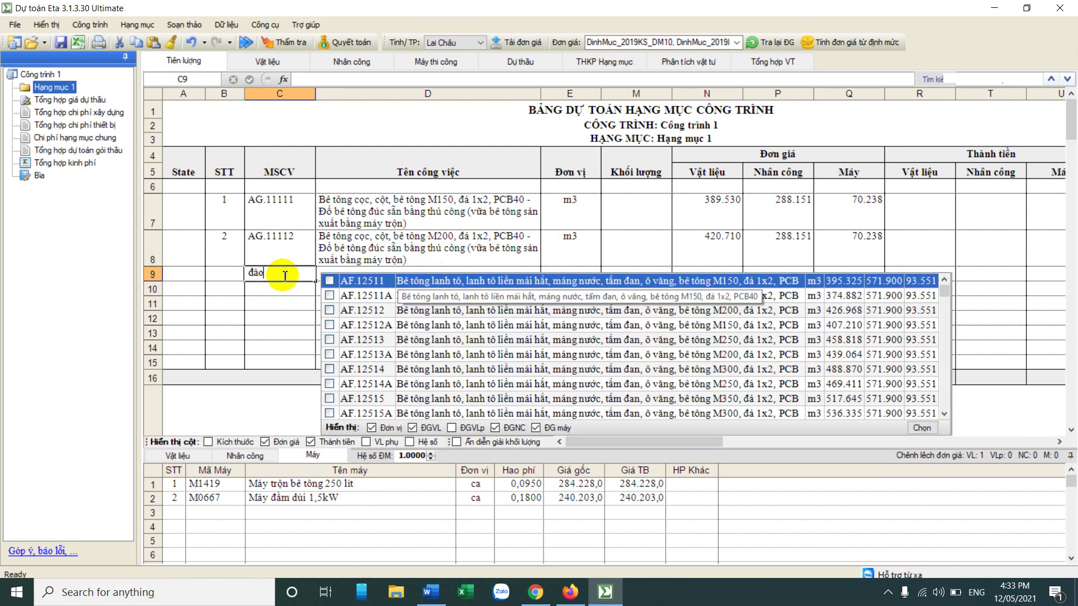
pyautogui.write(' đà')
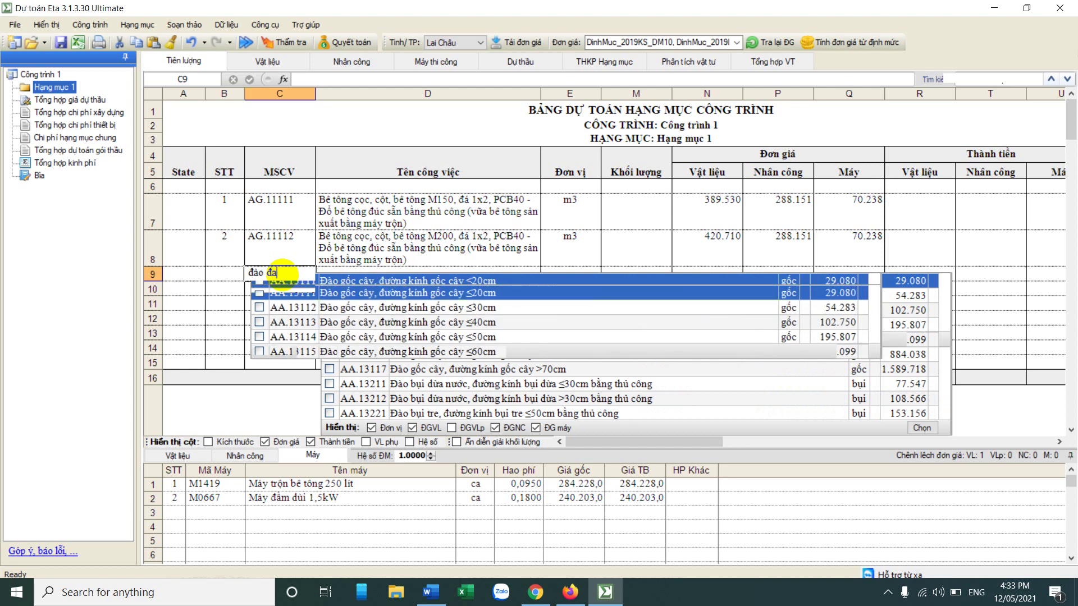
pyautogui.write('t')
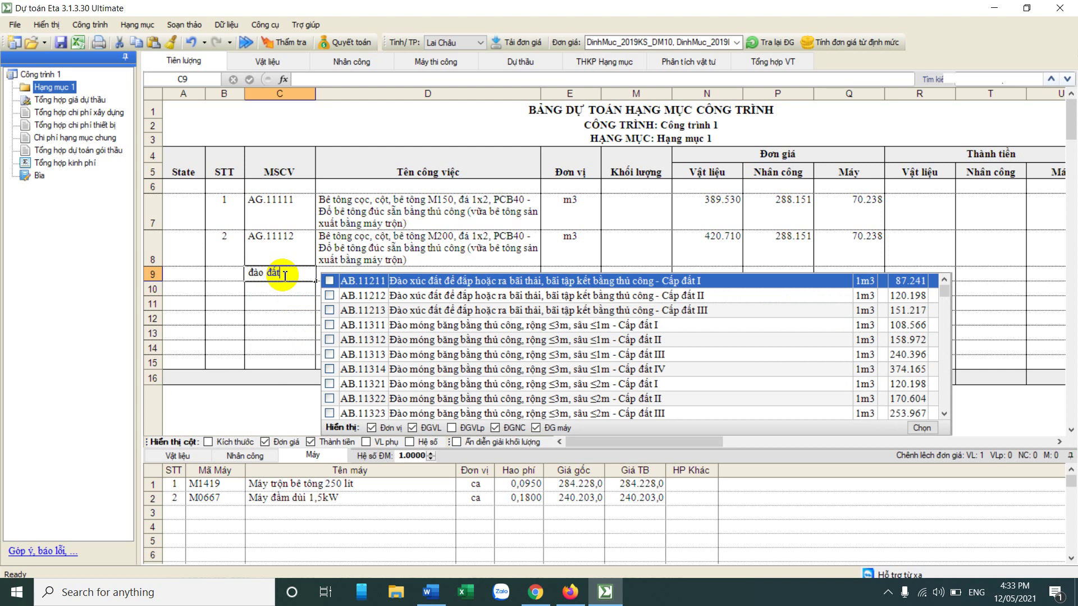
pyautogui.write('mays')
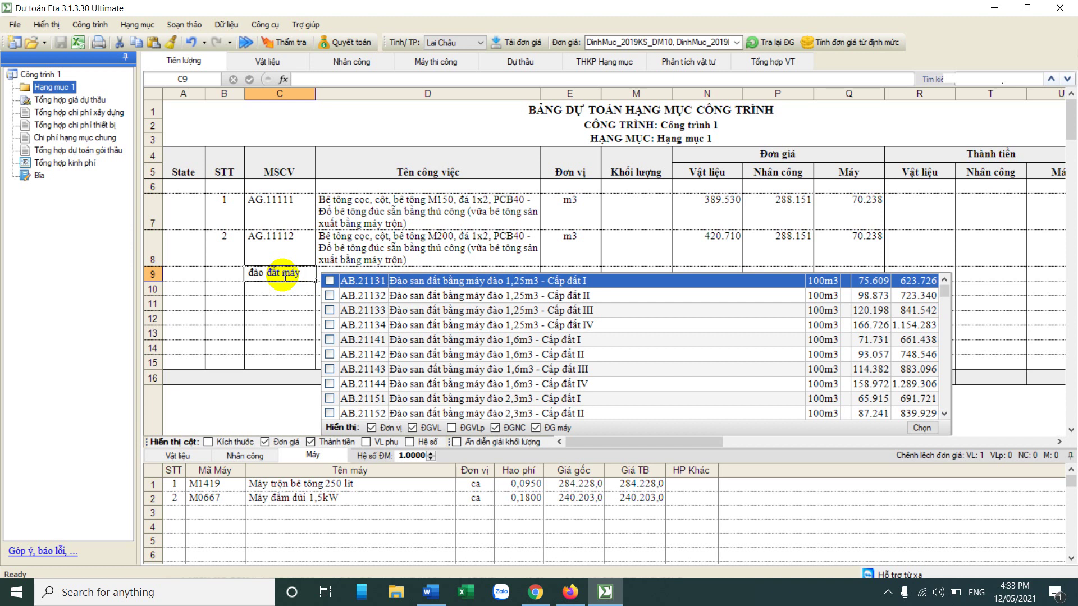
pyautogui.doubleClick(368, 280)
pyautogui.click(282, 273)
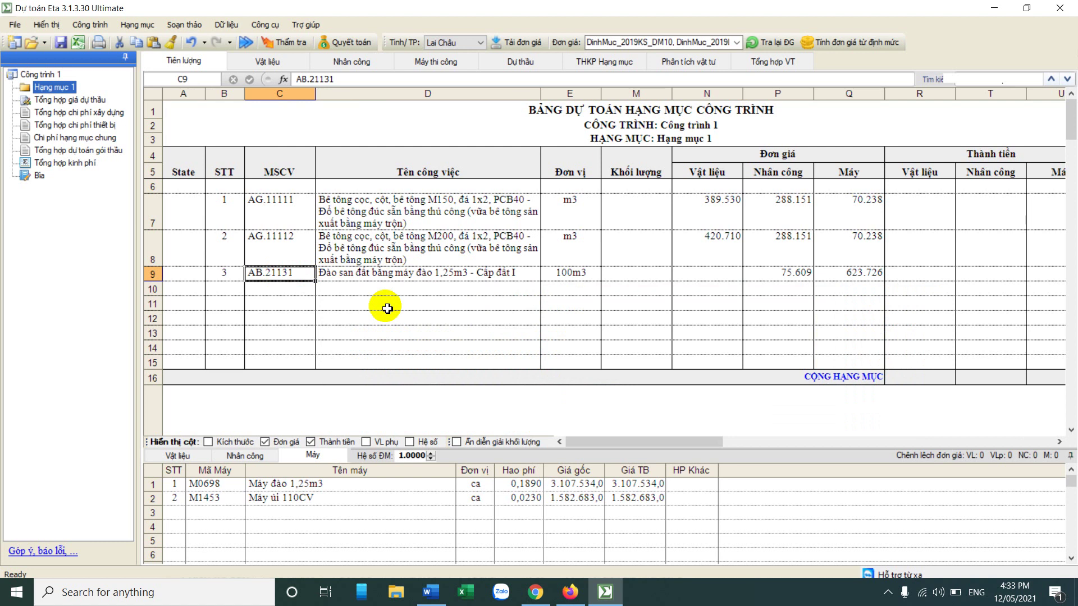
# Step: Search for "son tuong" in cell C10 and insert the wall painting item AK.84111
pyautogui.click(301, 290)
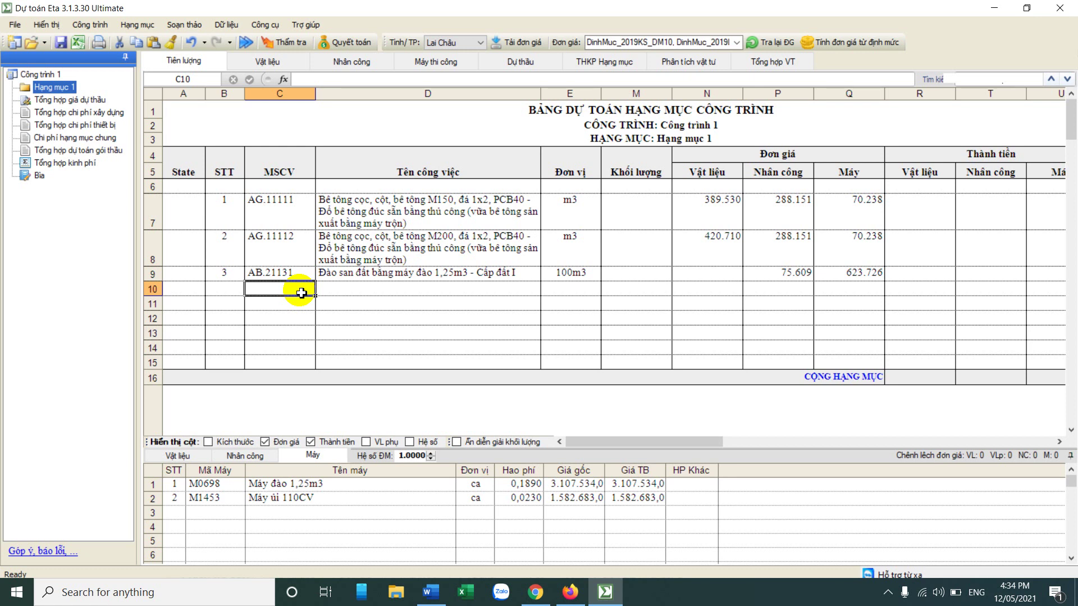
pyautogui.write('son ')
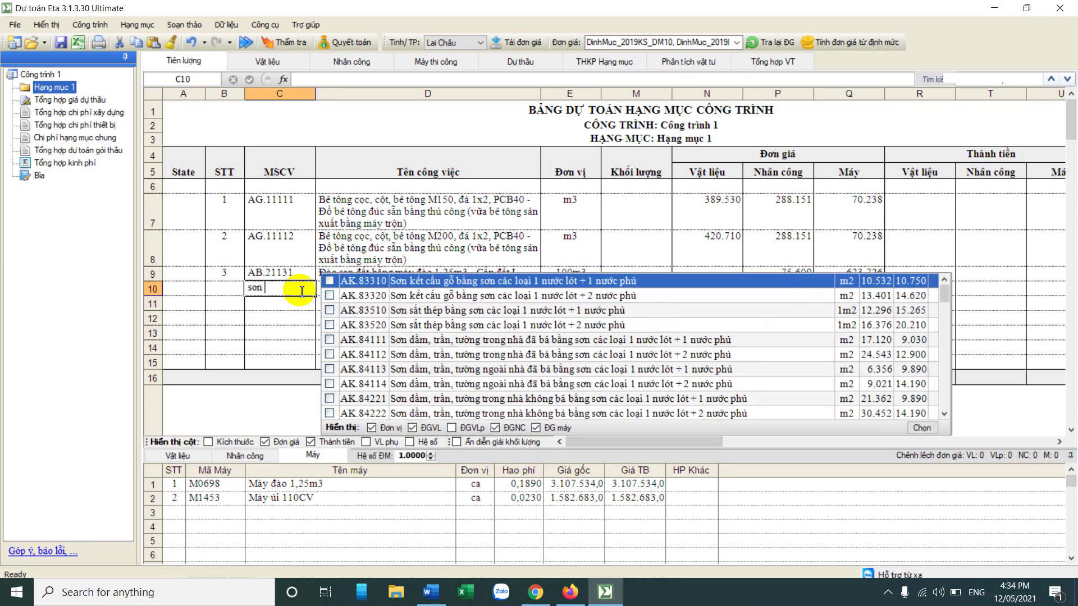
pyautogui.write('tuong')
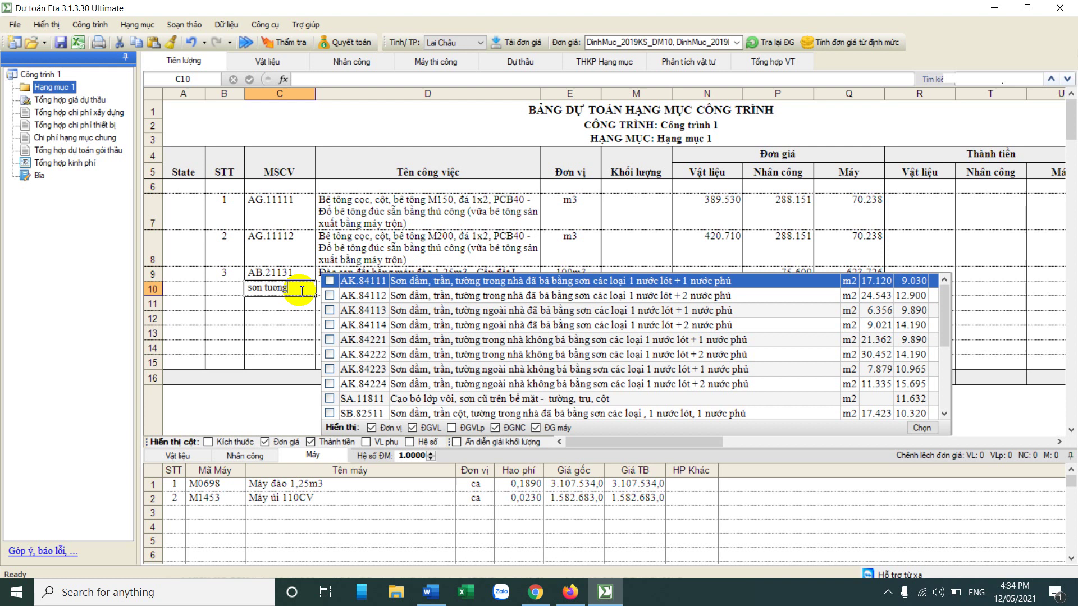
pyautogui.press('Return')
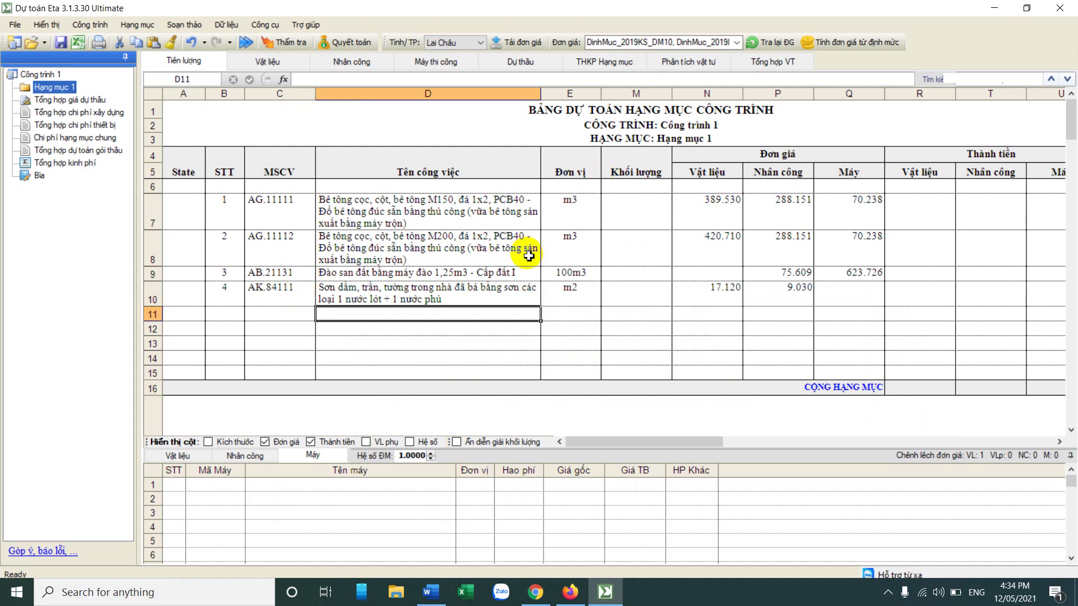
# Step: Look up "ab65" in cell C11 and insert the earth compaction item AB.65110
pyautogui.click(282, 317)
pyautogui.write('ab65')
pyautogui.doubleClick(301, 333)
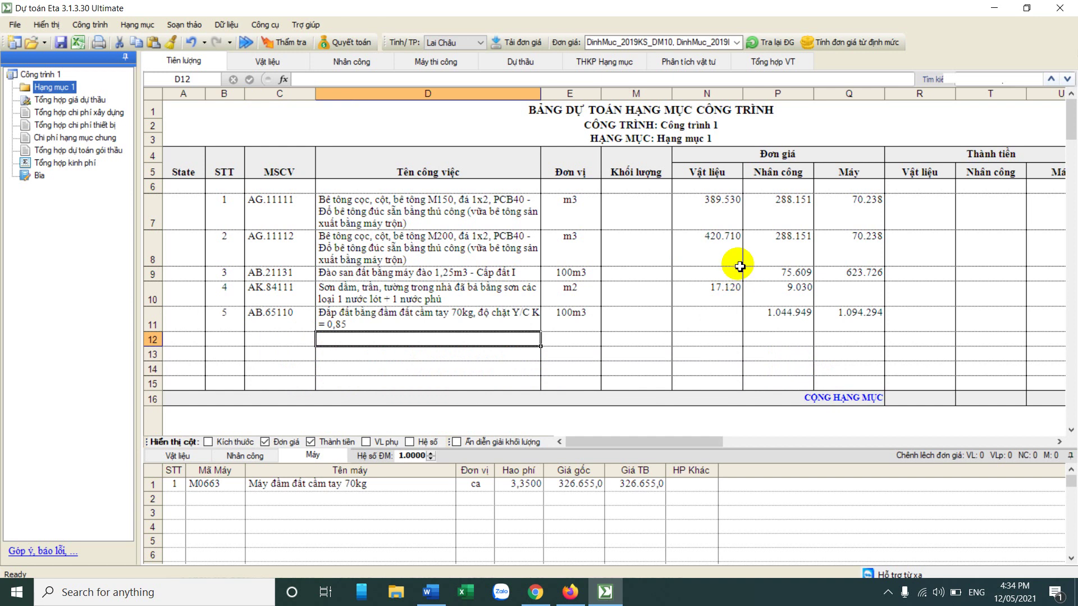
# Step: Enter the quantities 3 for AG.11111, 33 for AG.11112, 3 for AB.21131 and 3 for AK.84111 in the Khối lượng column
pyautogui.click(655, 218)
pyautogui.write('3')
pyautogui.press('Return')
pyautogui.write('33')
pyautogui.press('Return')
pyautogui.write('3')
pyautogui.press('Return')
pyautogui.write('3')
pyautogui.press('Return')
# Step: Enter the quantity formula 2*2+3/100 in cell D12 beneath item AB.65110
pyautogui.click(451, 335)
pyautogui.write('2*')
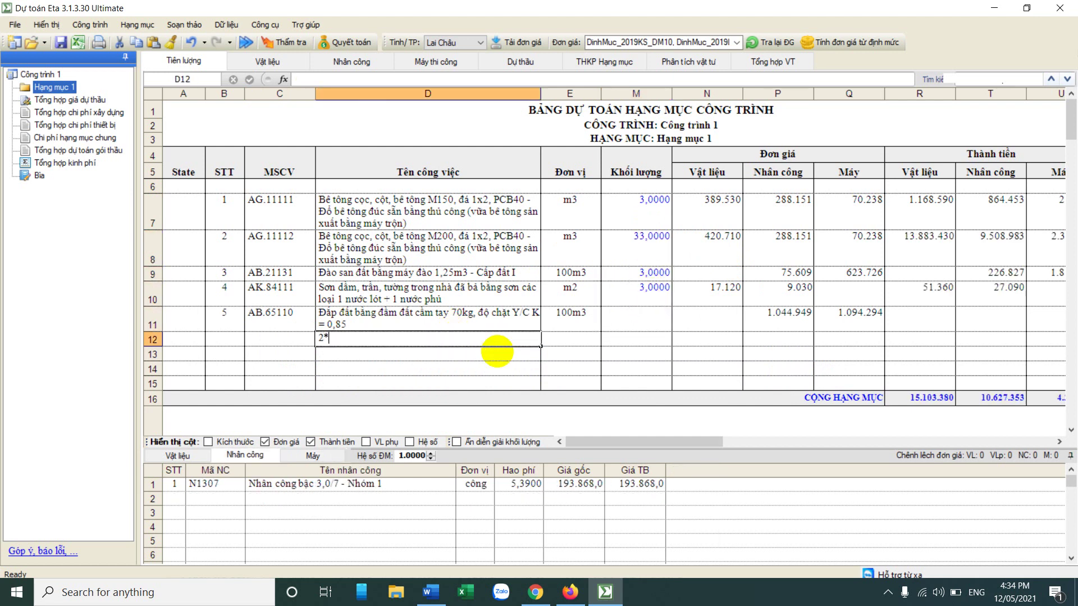
pyautogui.write('2+3/100')
pyautogui.press('Return')
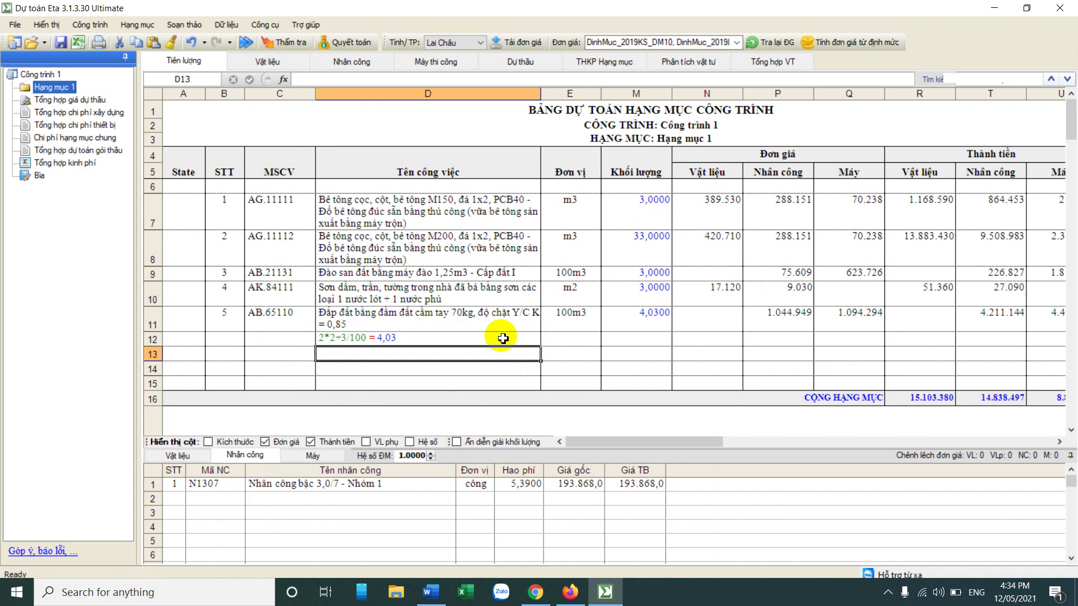
# Step: Prefix the formula in D12 with the label "A:" and add a second formula line "B: 2+2" in D13
pyautogui.doubleClick(404, 338)
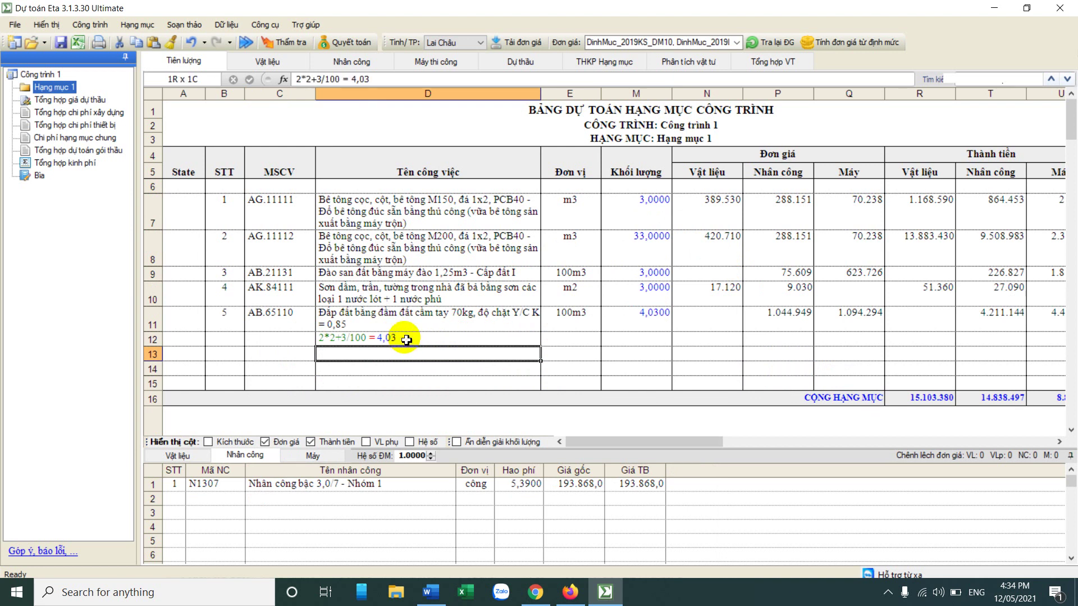
pyautogui.click(320, 338)
pyautogui.write('A')
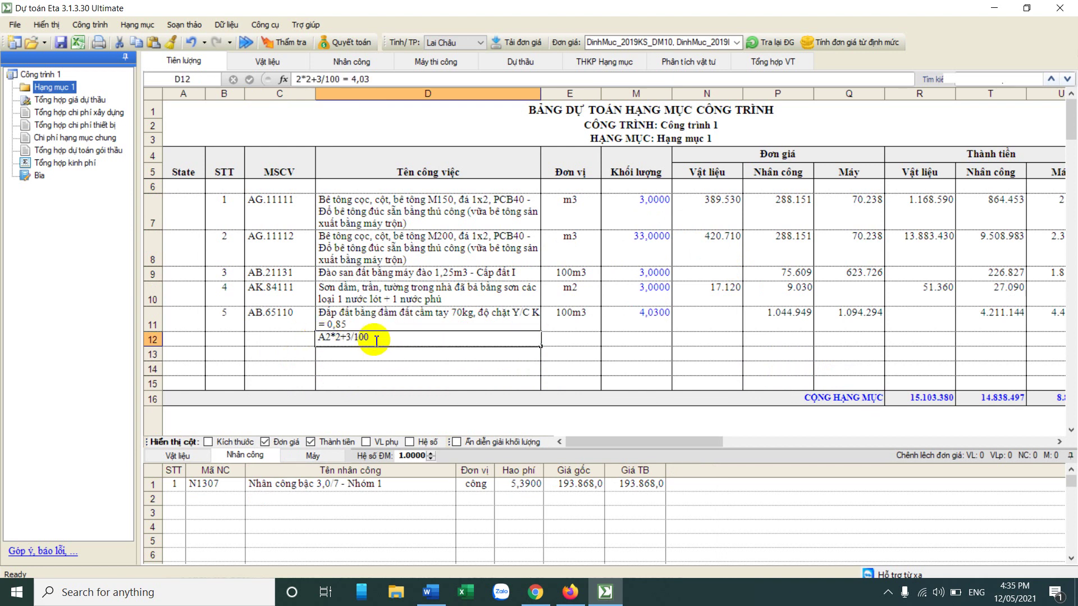
pyautogui.write(':')
pyautogui.press('Return')
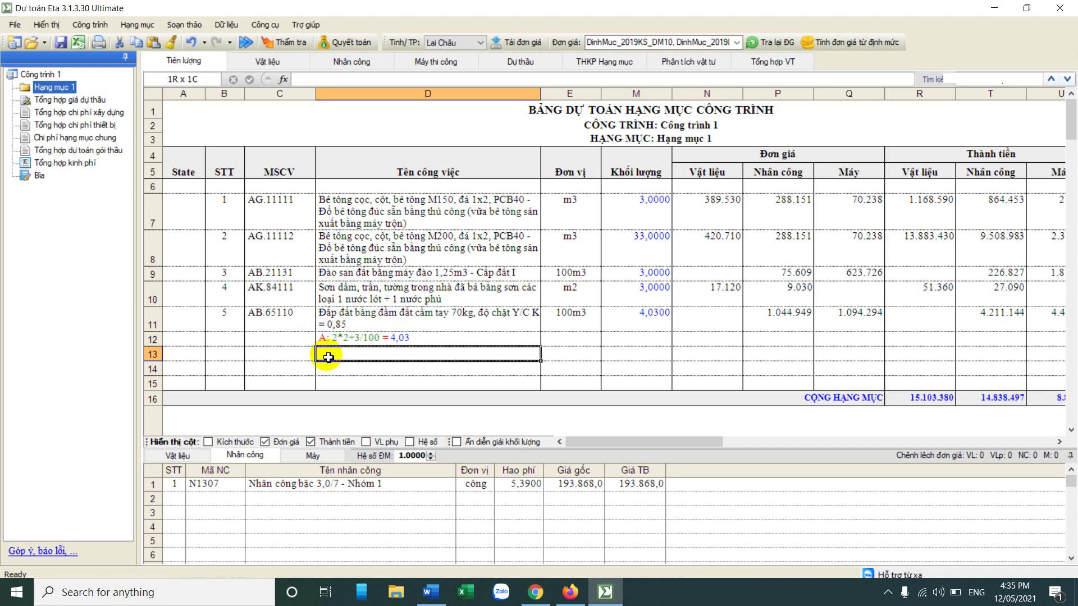
pyautogui.write('B:2+2')
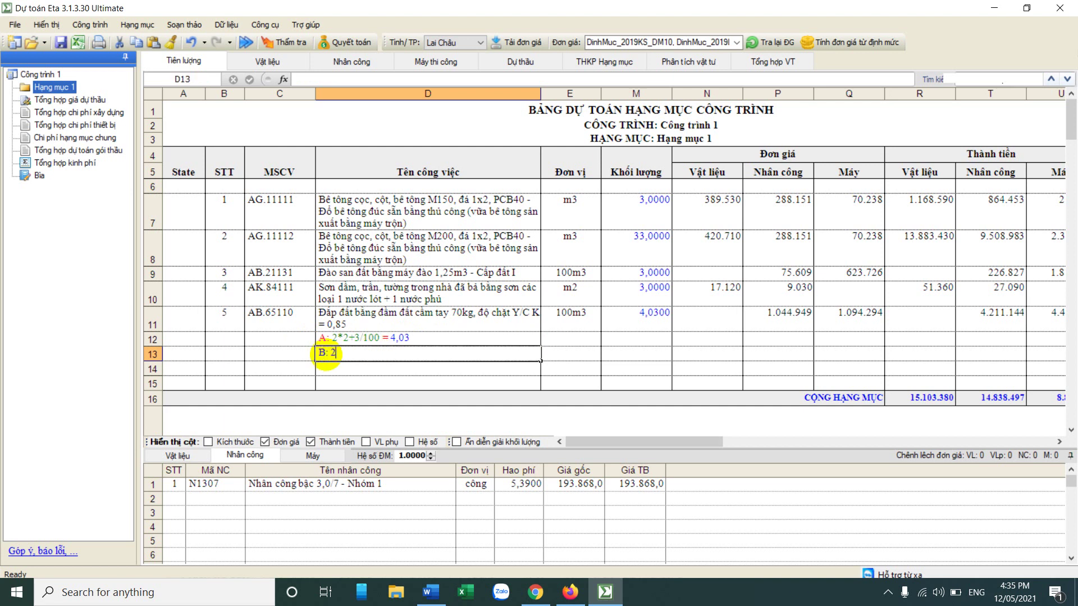
pyautogui.press('Return')
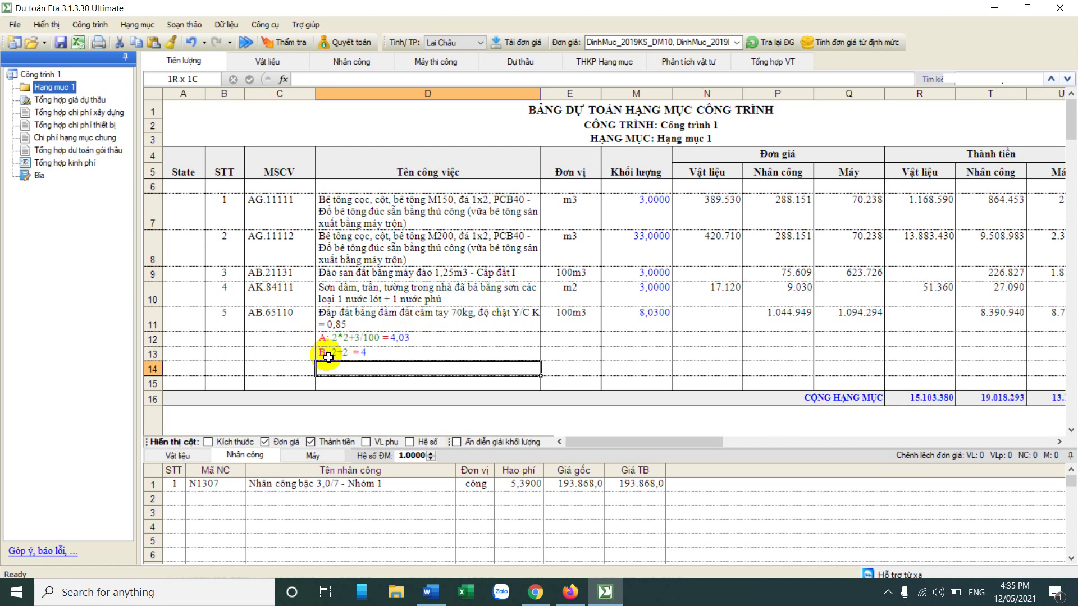
# Step: Insert two blank rows at row 14, beneath the formula lines of item AB.65110
pyautogui.rightClick(363, 368)
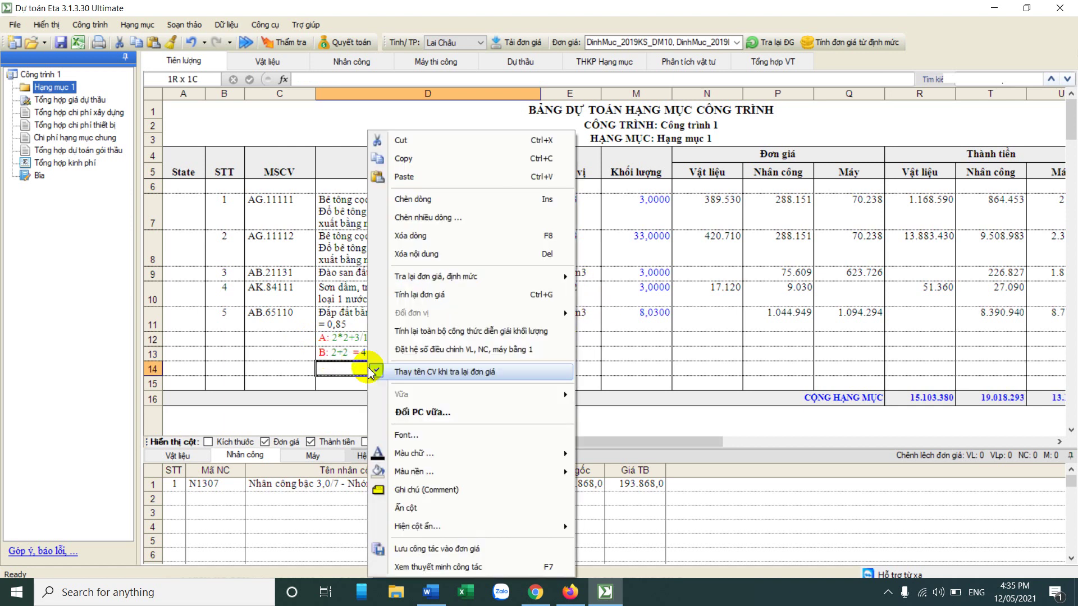
pyautogui.click(446, 200)
pyautogui.rightClick(383, 370)
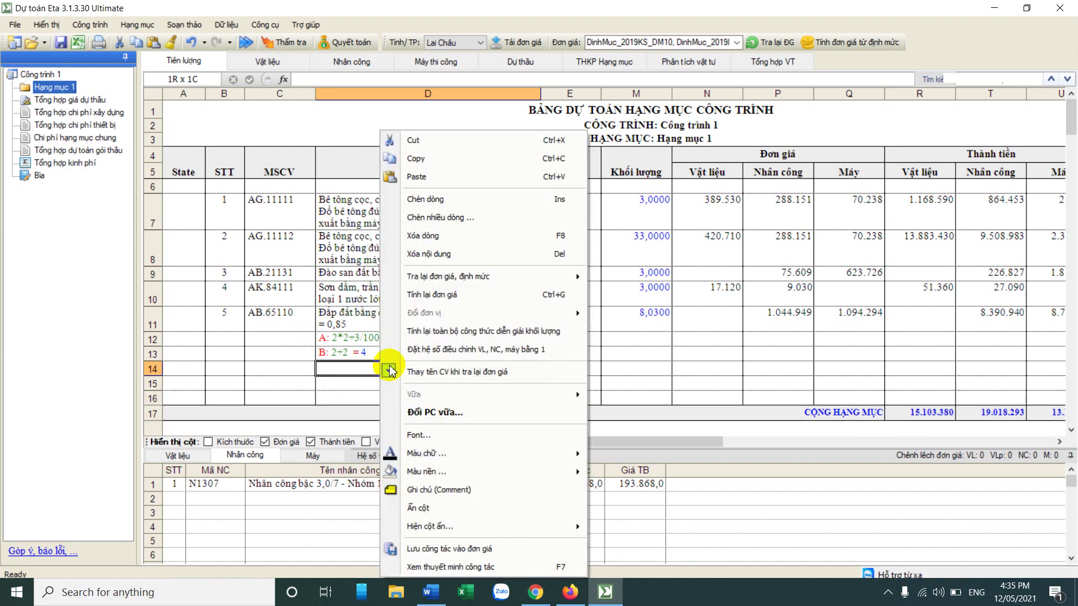
pyautogui.click(432, 200)
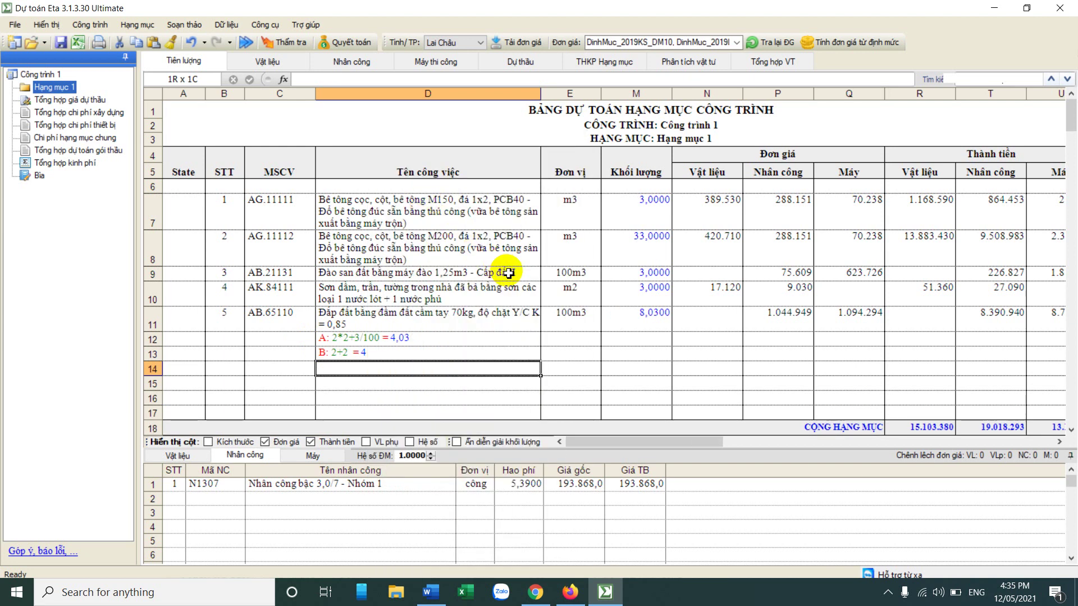
# Step: Look up "ah" in cell C14 and insert the roof truss fabrication item AH.11111
pyautogui.click(295, 369)
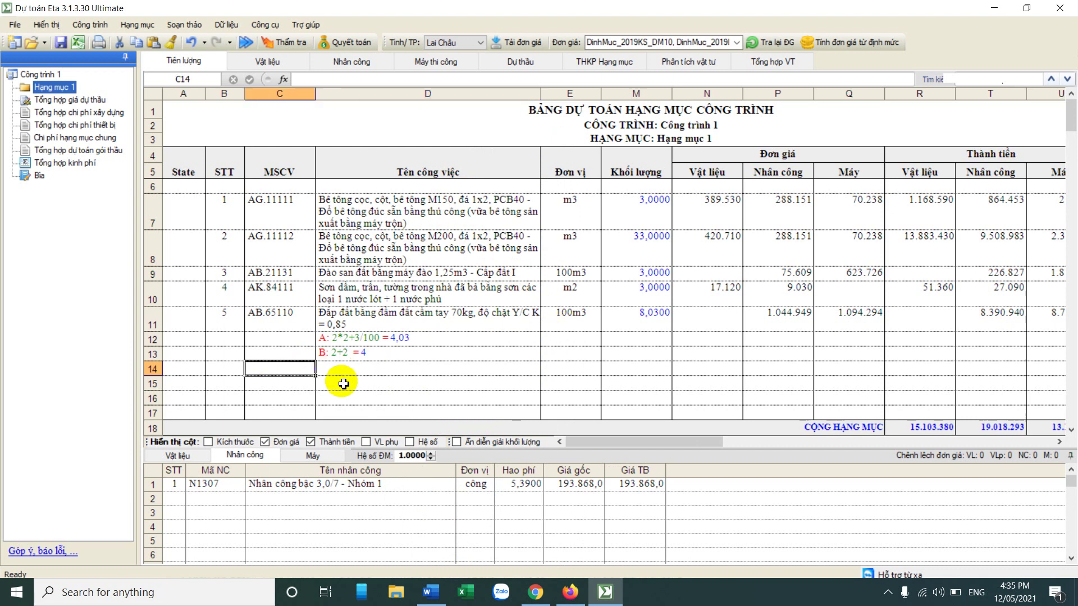
pyautogui.write('ah')
pyautogui.press('Return')
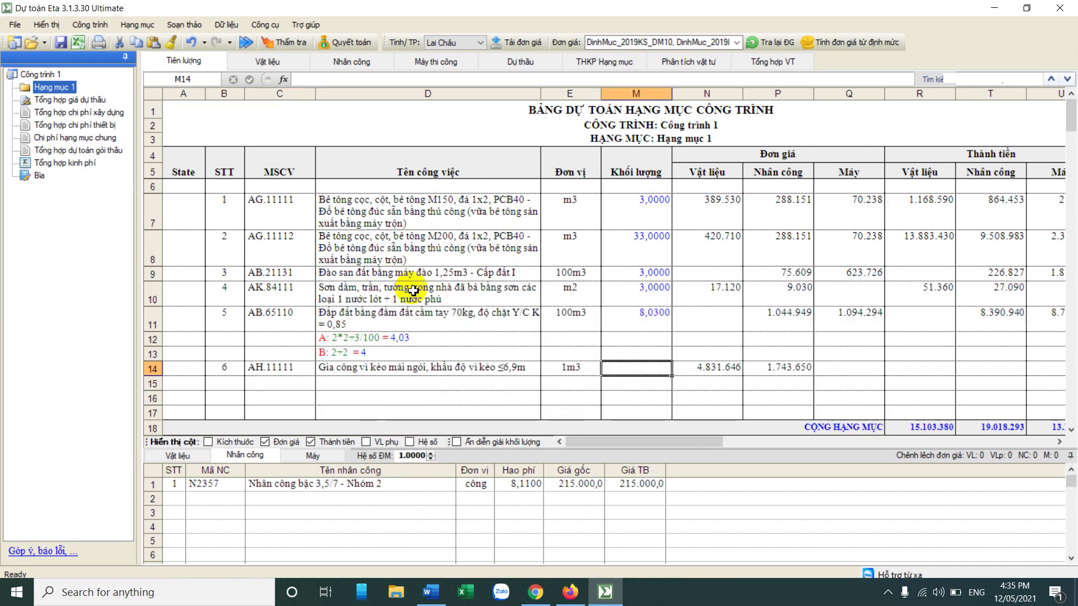
# Step: Link the quantity of AH.11111 in M14 to the quantity of AB.65110 with the formula =M11
pyautogui.click(658, 314)
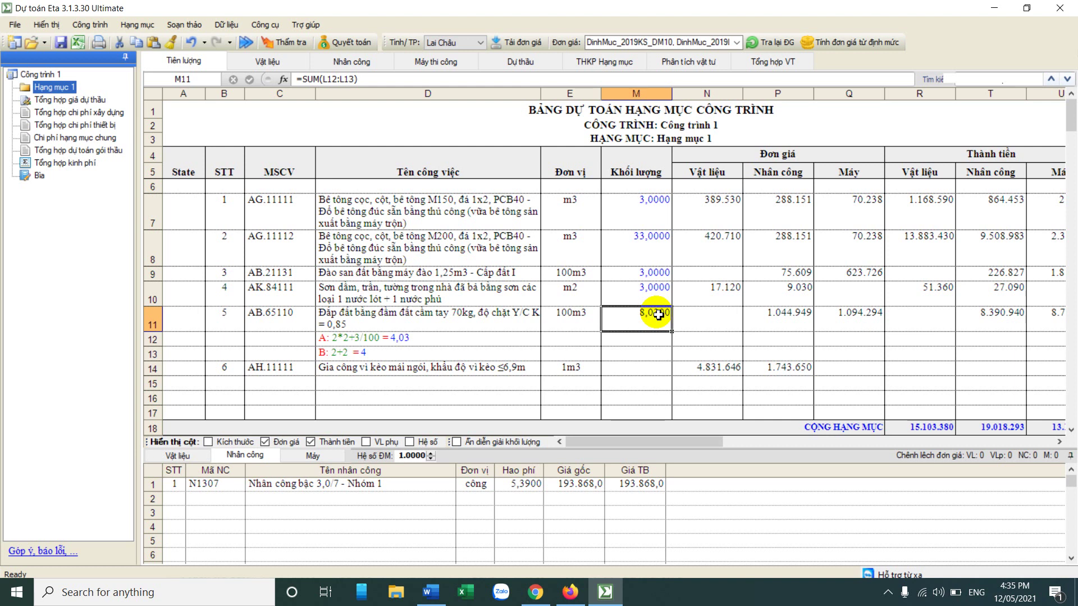
pyautogui.click(659, 367)
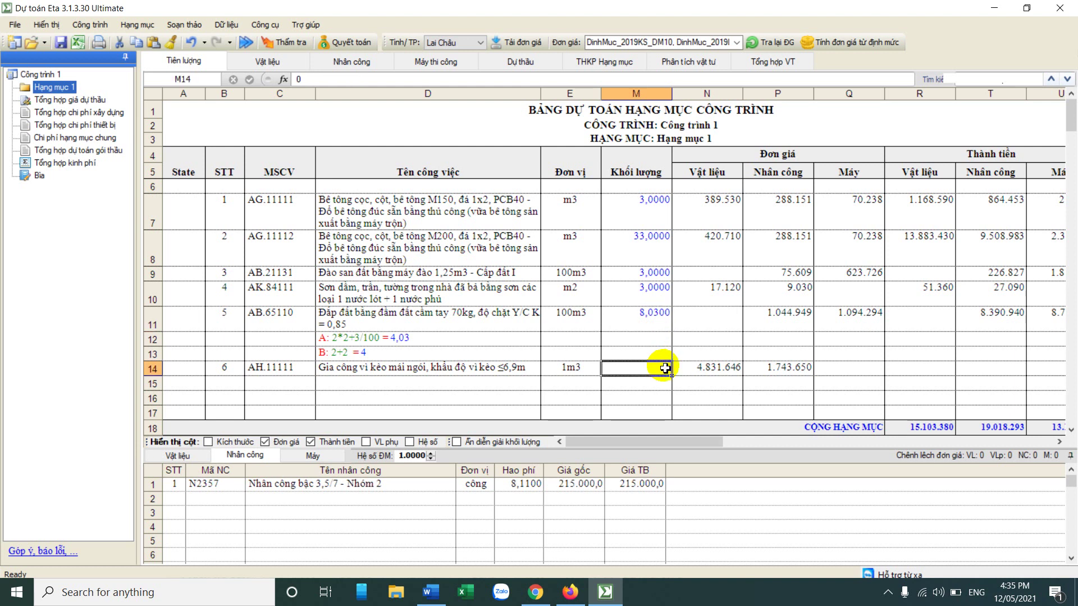
pyautogui.click(225, 326)
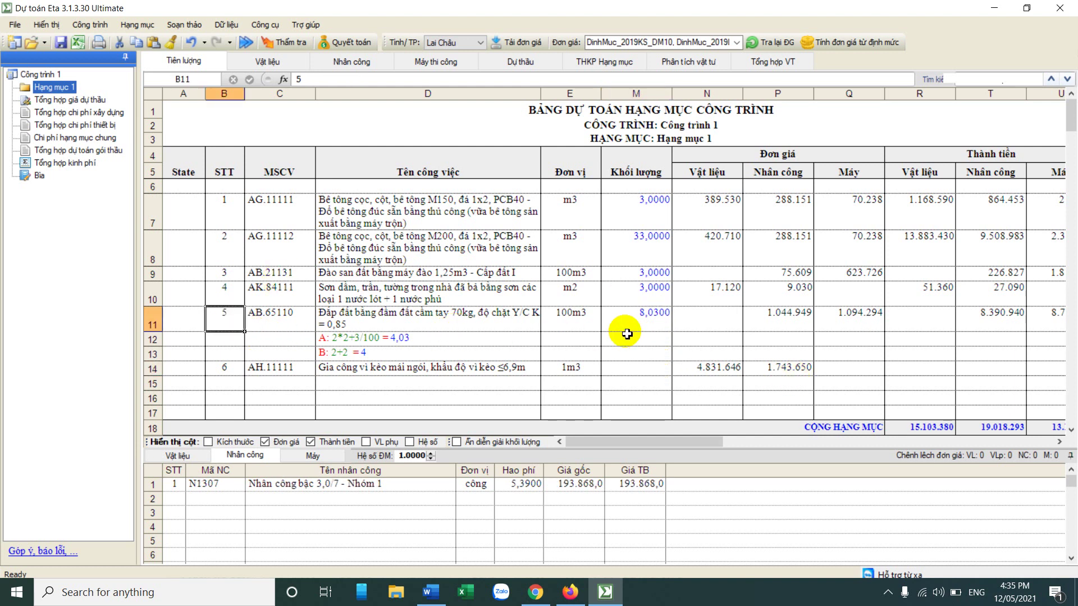
pyautogui.click(488, 366)
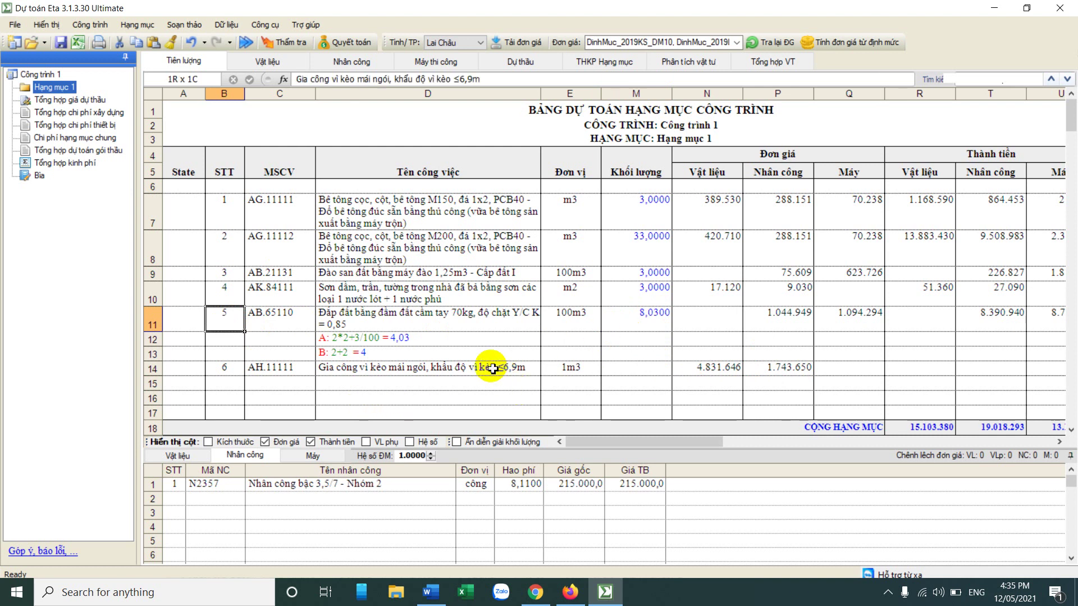
pyautogui.click(650, 368)
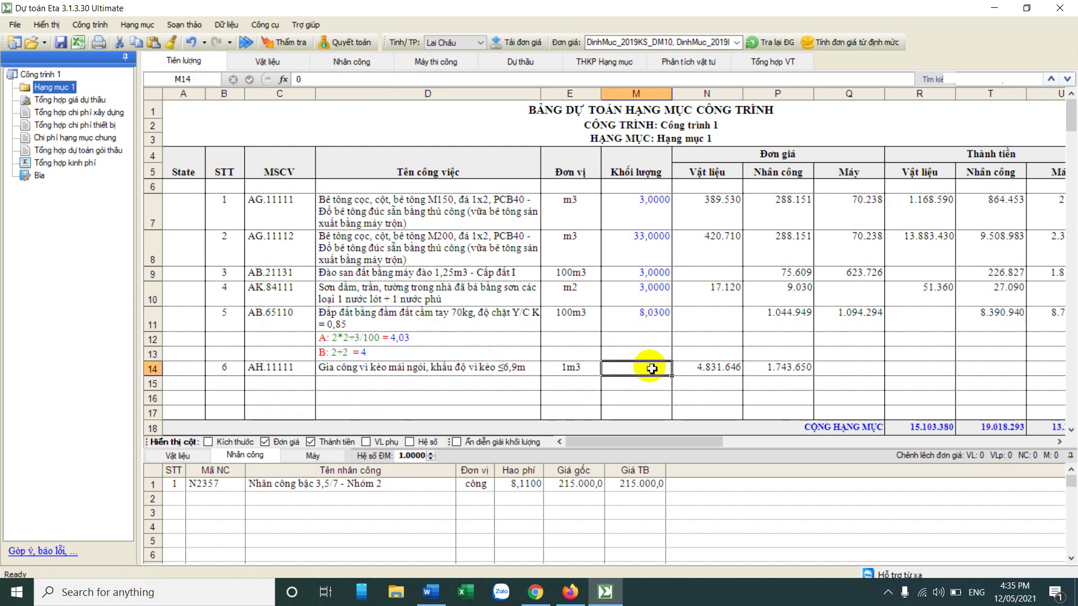
pyautogui.write('=')
pyautogui.click(660, 319)
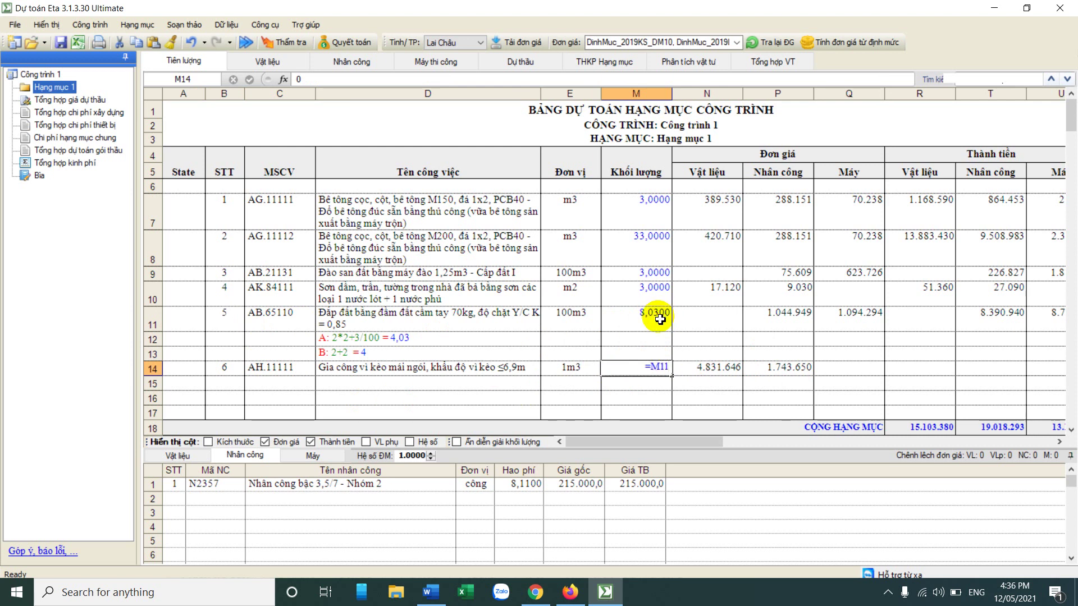
pyautogui.press('Return')
pyautogui.click(655, 368)
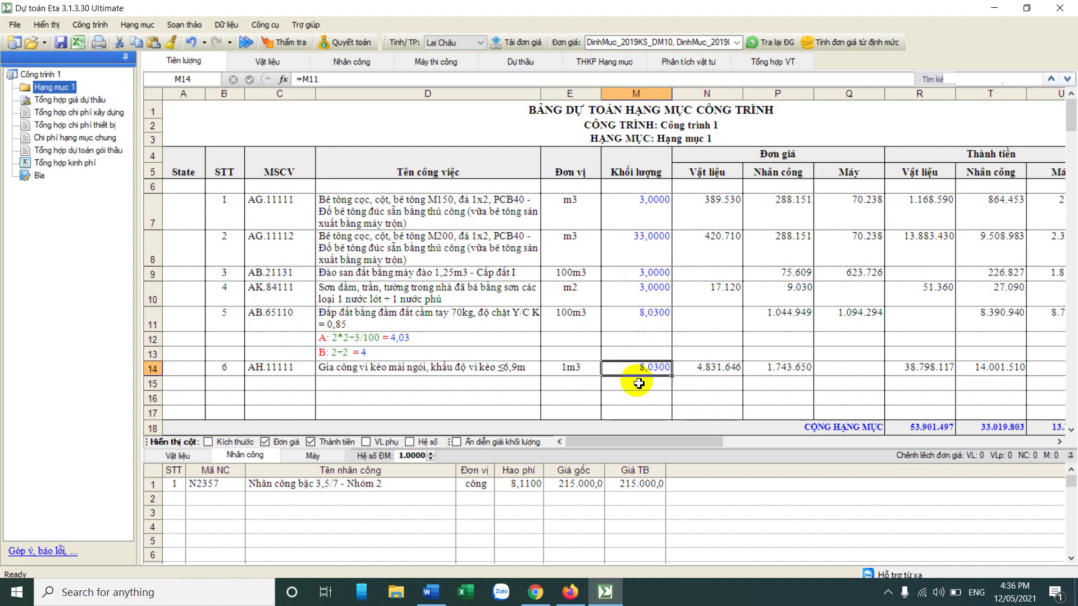
# Step: Insert a row above item AH.11111 and enter the formula line "C: 2+2/3" in D14, checking the linked quantities
pyautogui.rightClick(443, 370)
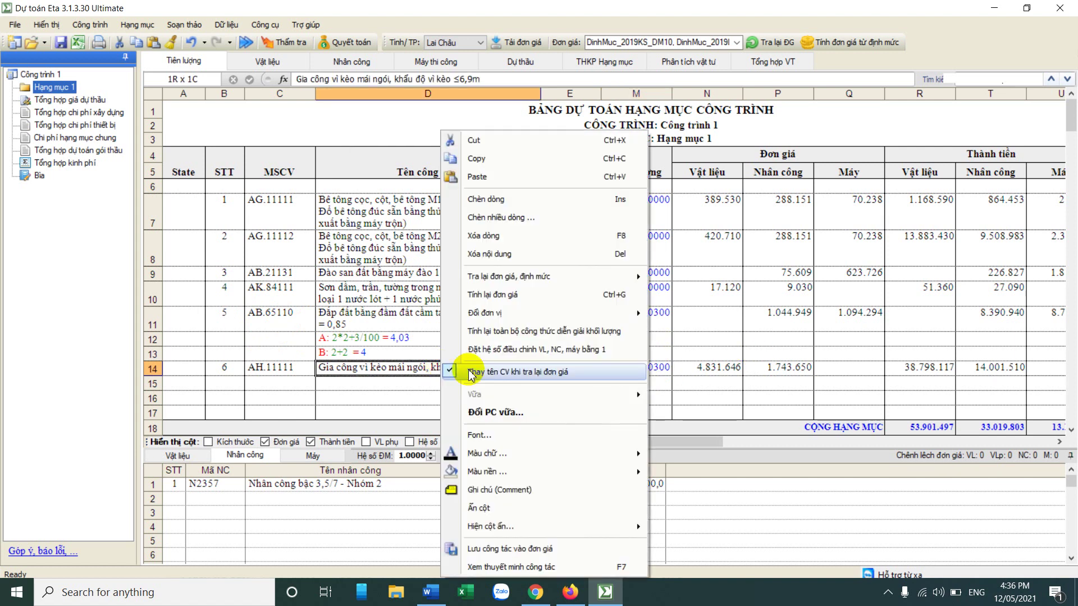
pyautogui.click(517, 137)
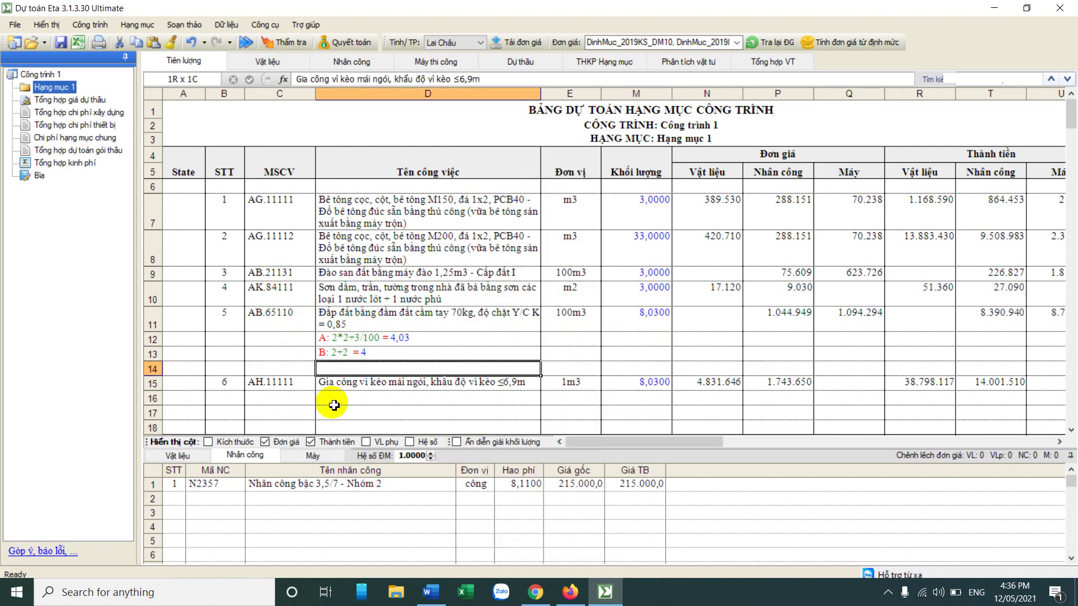
pyautogui.click(336, 367)
pyautogui.write('C: 2')
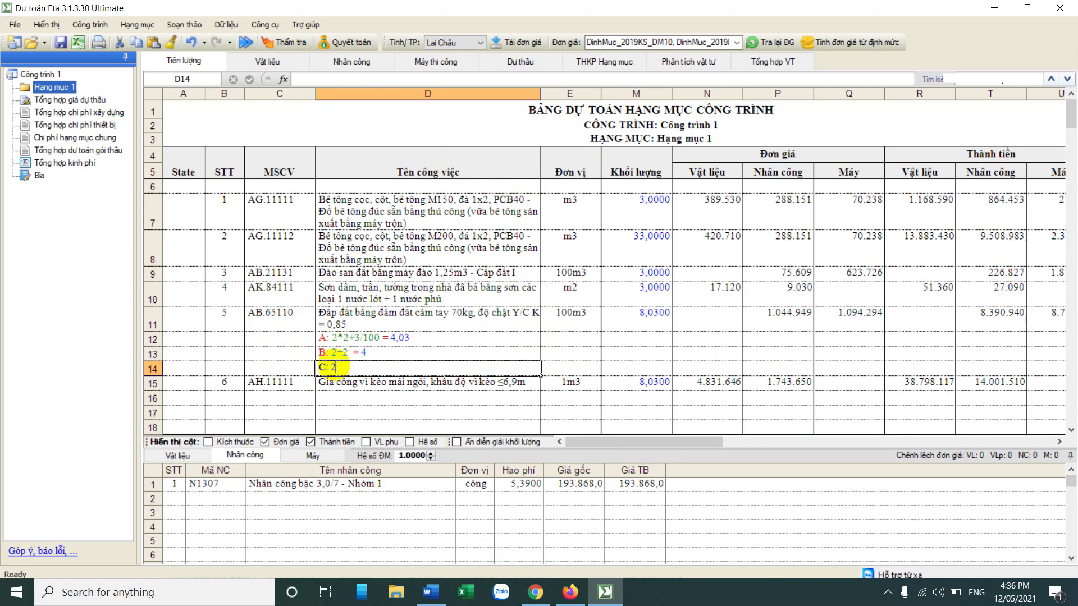
pyautogui.write('+2/3')
pyautogui.press('Return')
pyautogui.click(646, 316)
pyautogui.click(643, 382)
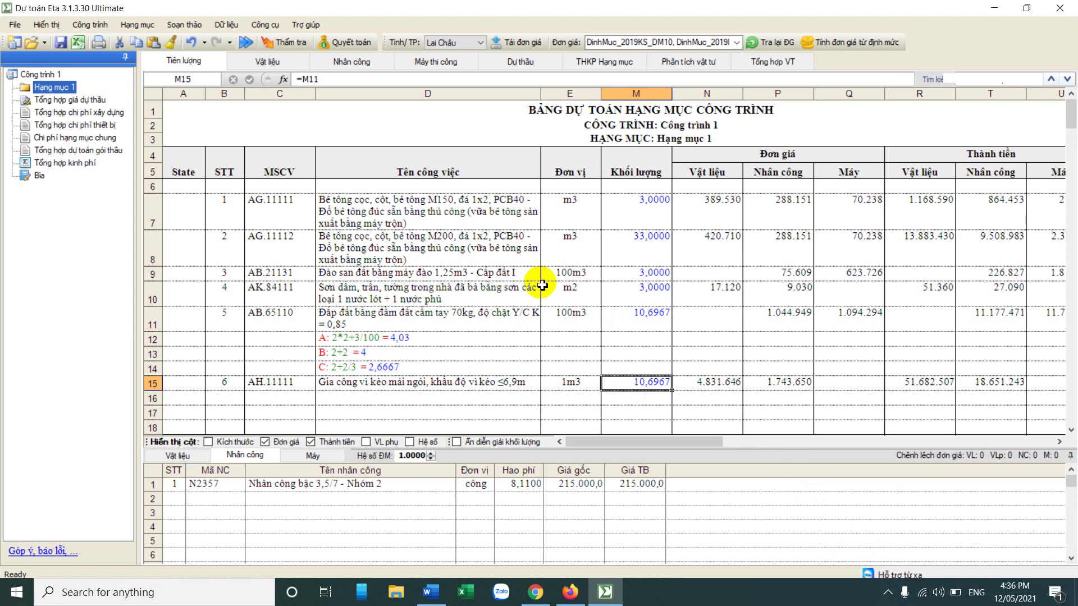
# Step: Review the entered work items, their quantities and the Nhân công unit prices of the first five items
pyautogui.click(455, 293)
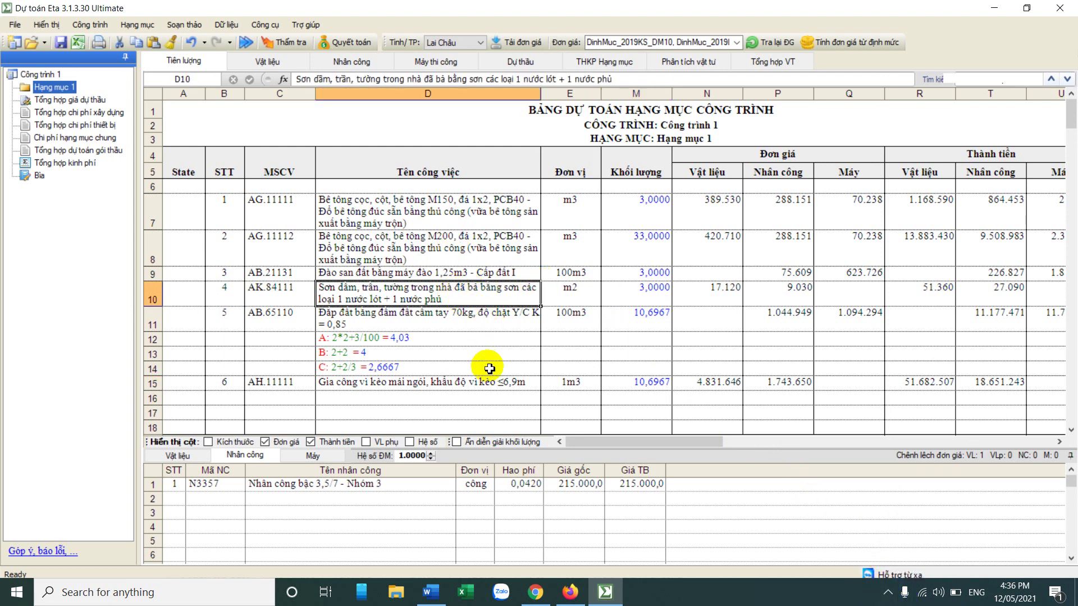
pyautogui.click(287, 213)
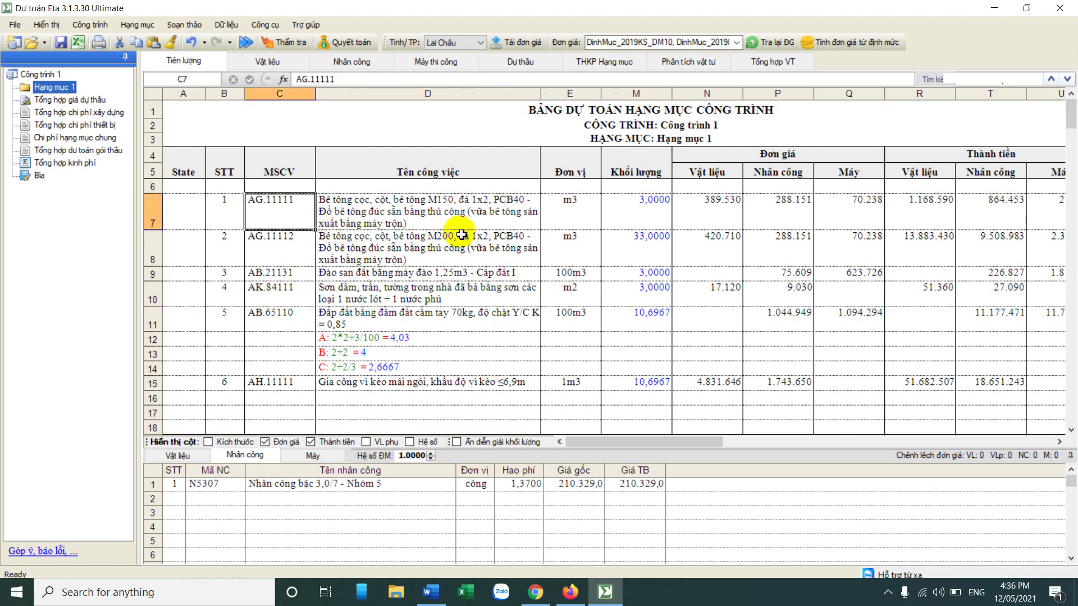
pyautogui.click(634, 209)
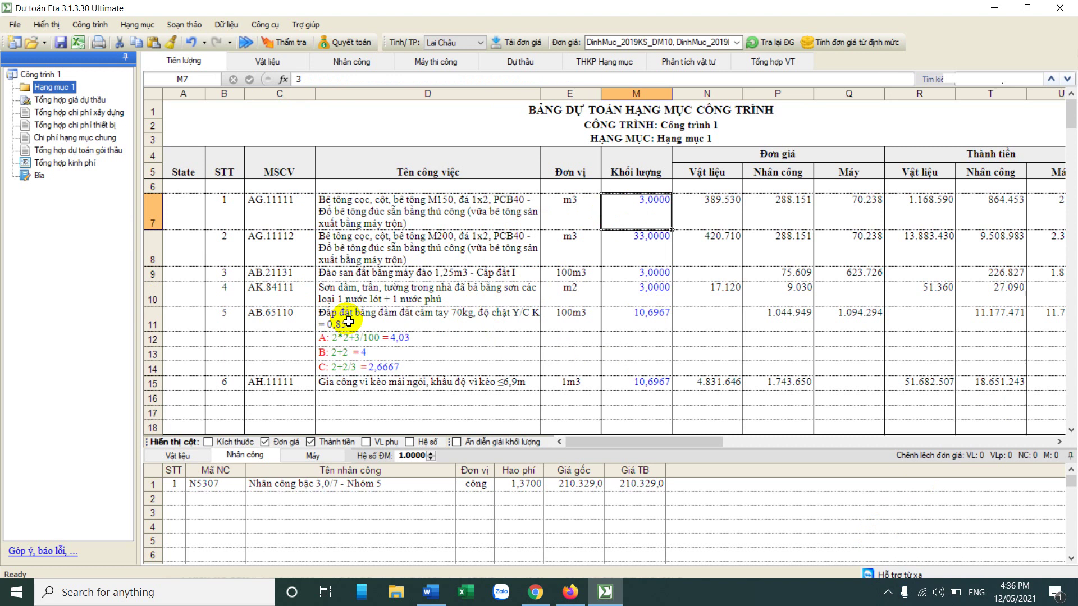
pyautogui.click(584, 336)
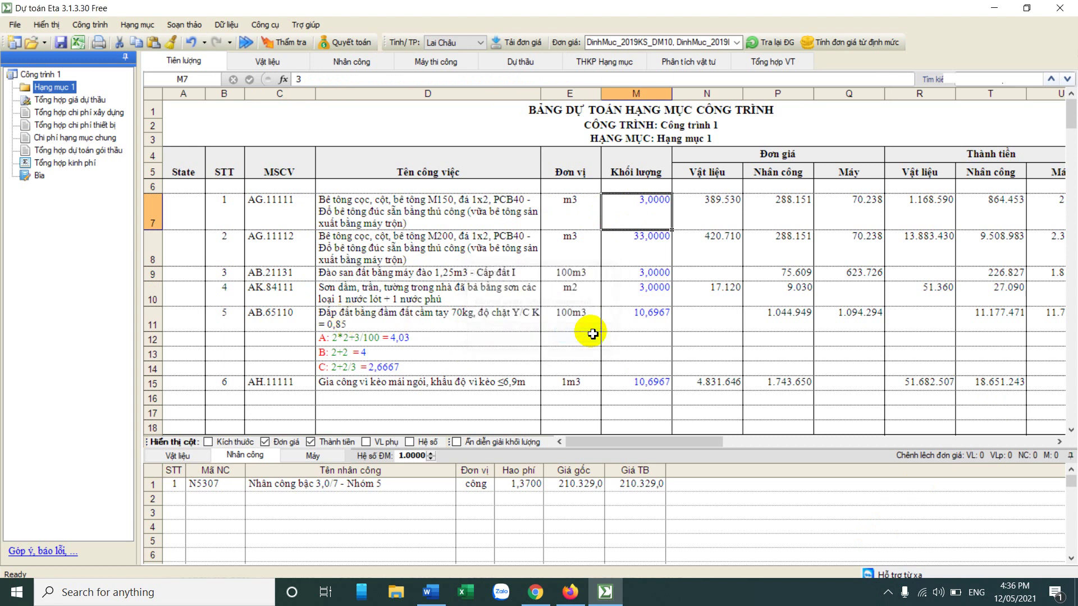
pyautogui.click(369, 250)
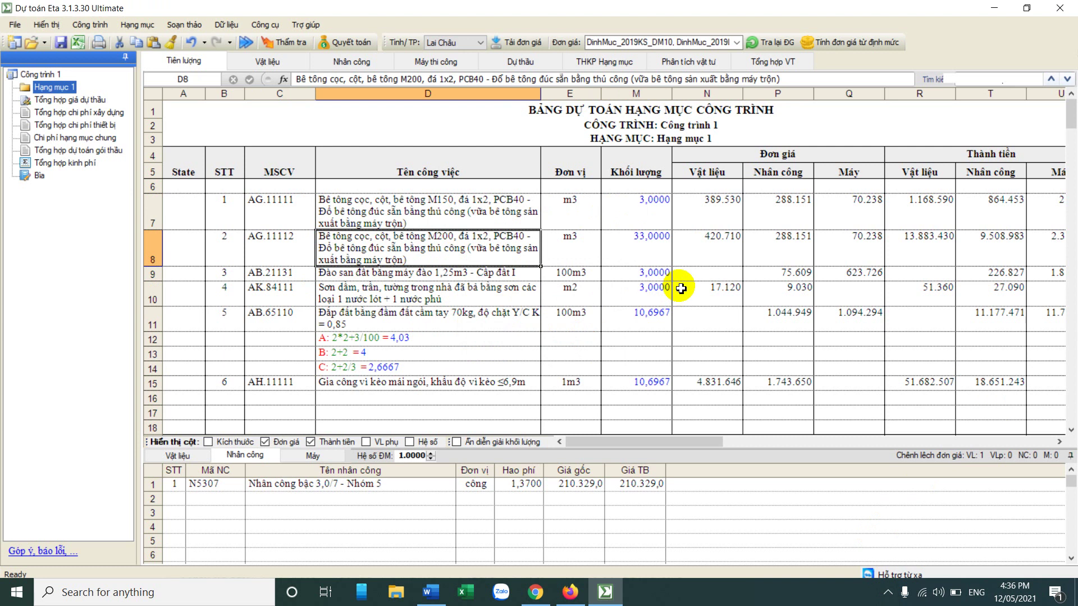
pyautogui.moveTo(770, 209); pyautogui.dragTo(786, 323)
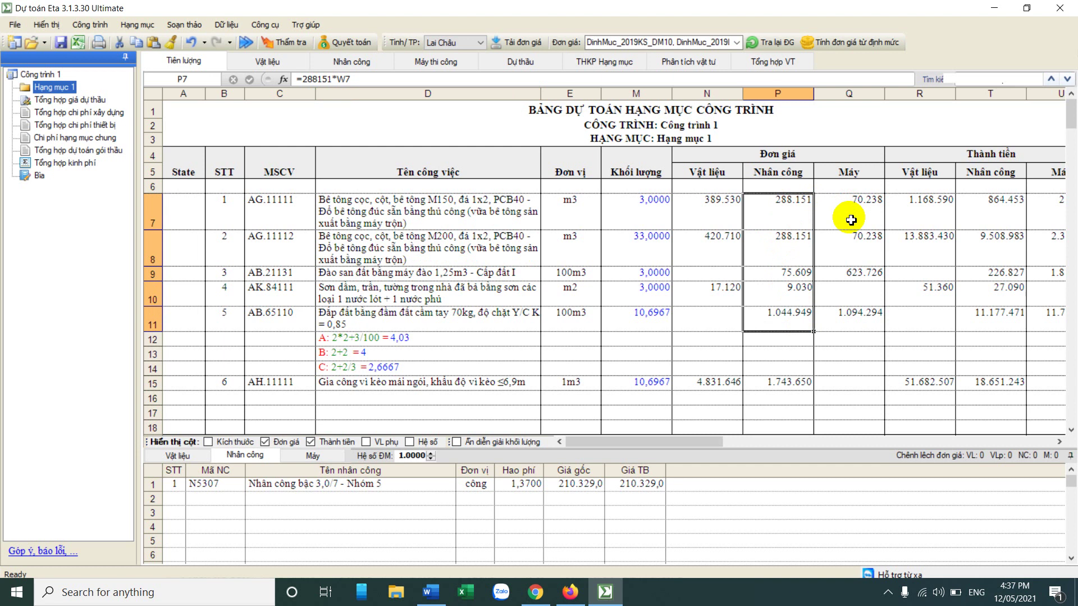
pyautogui.click(813, 297)
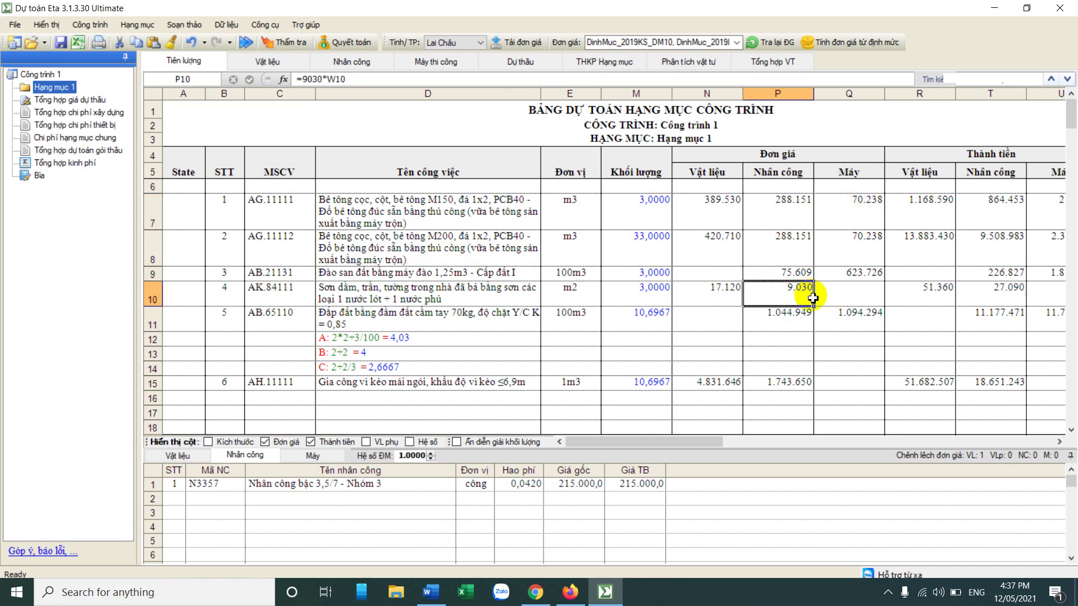
# Step: In the Vật liệu price table, set the Giá TB of Cát vàng to 22222
pyautogui.click(267, 62)
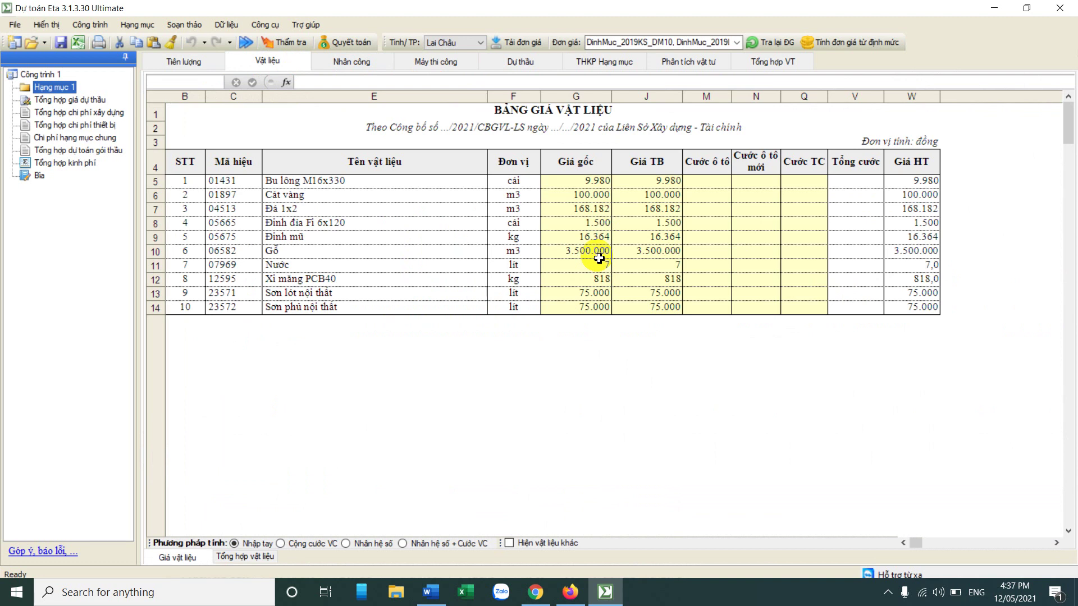
pyautogui.moveTo(655, 183); pyautogui.dragTo(656, 312)
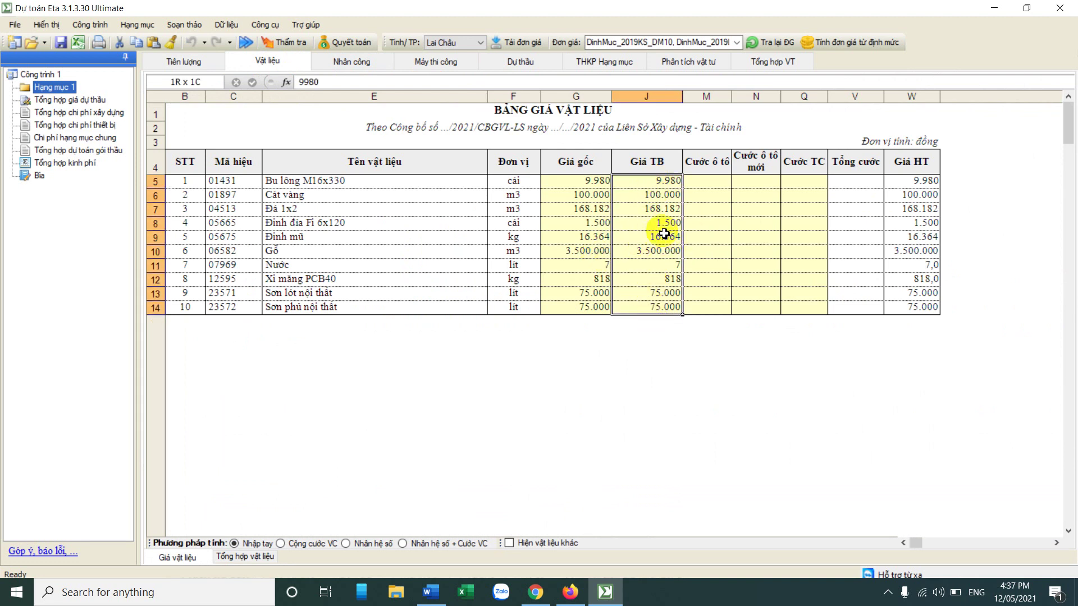
pyautogui.moveTo(661, 223); pyautogui.dragTo(662, 211)
pyautogui.click(665, 198)
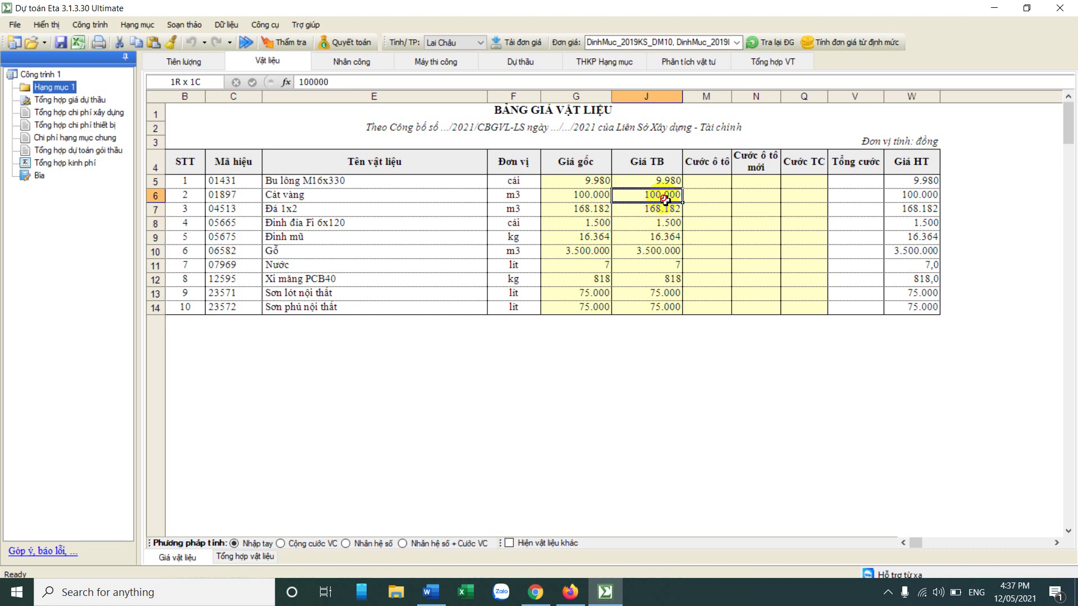
pyautogui.write('22222')
pyautogui.press('Return')
pyautogui.press('Up')
pyautogui.press('Up')
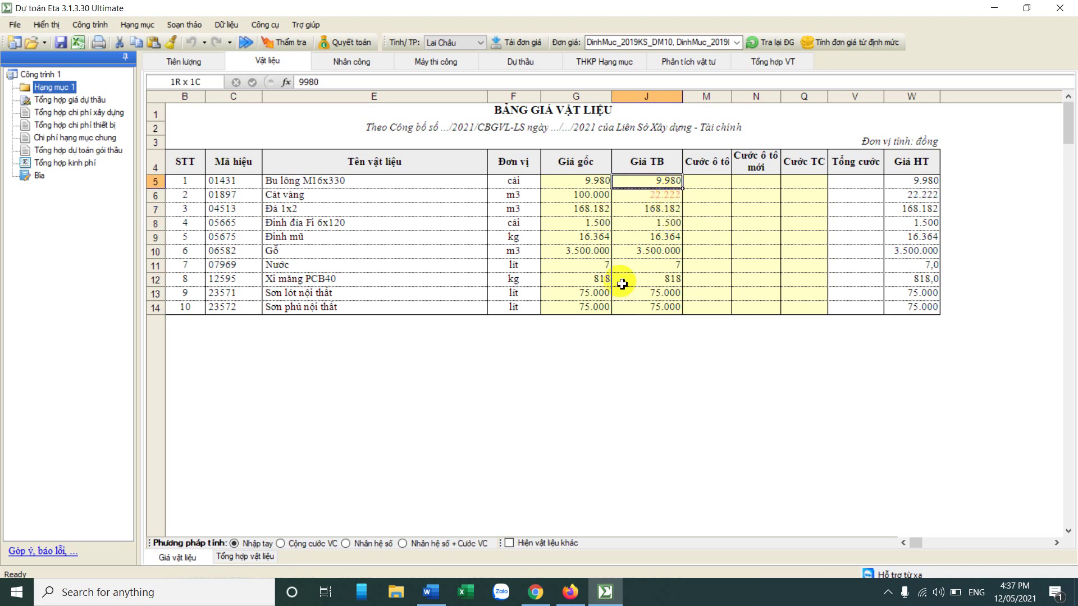
# Step: Open the database list of announced material prices for the Giá TB column
pyautogui.moveTo(397, 213); pyautogui.dragTo(651, 210)
pyautogui.click(674, 209)
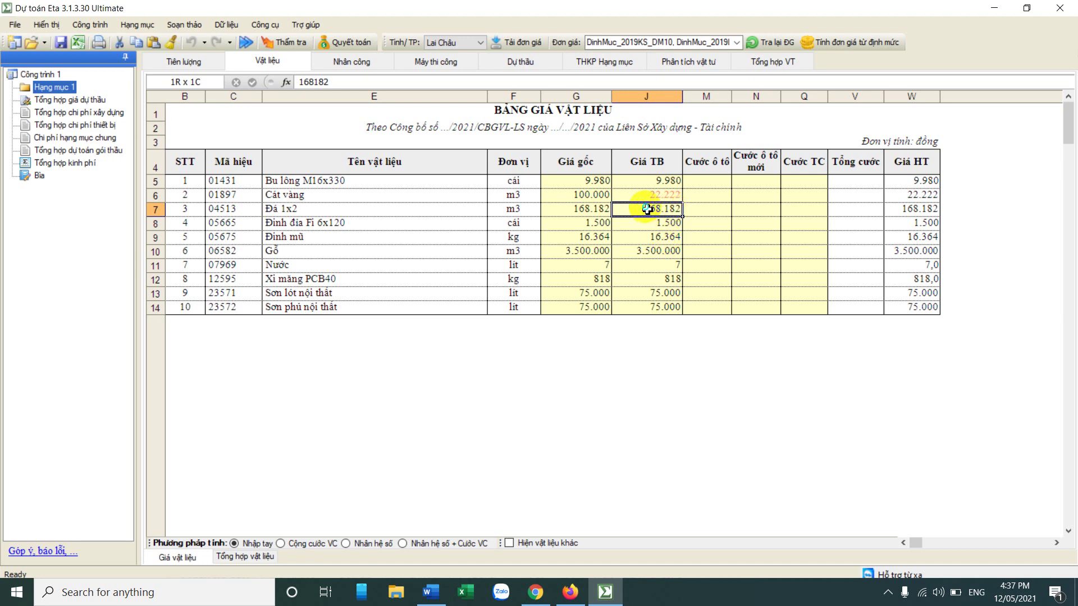
pyautogui.rightClick(648, 210)
pyautogui.click(626, 209)
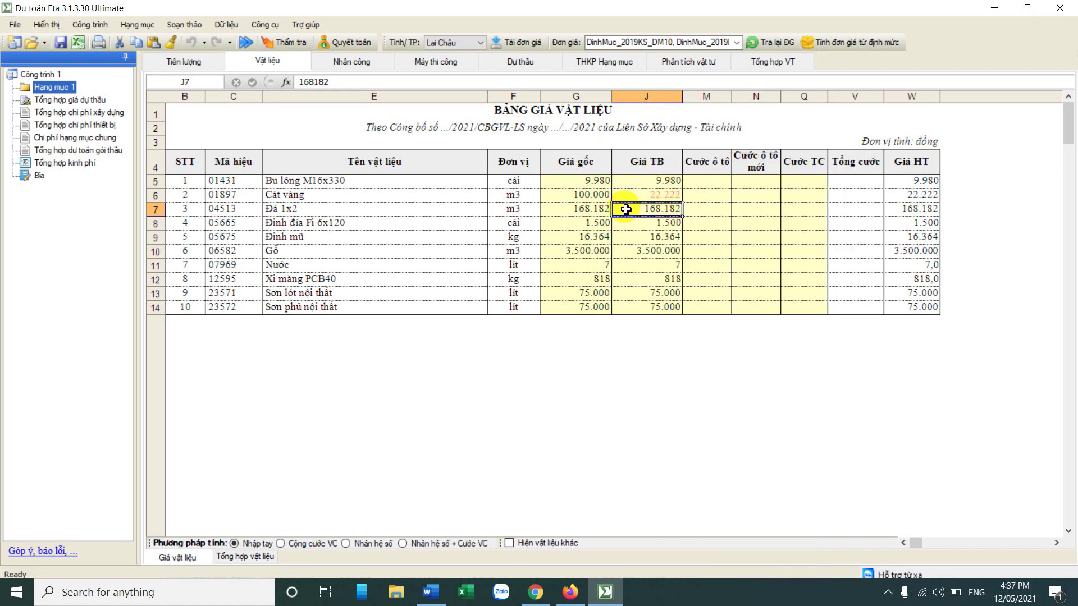
pyautogui.rightClick(626, 210)
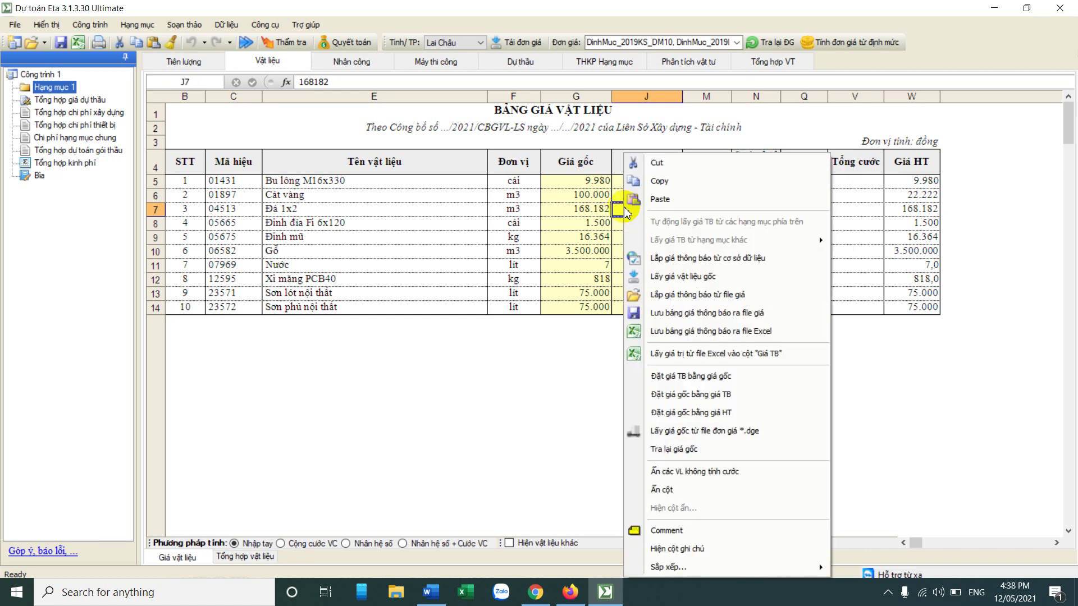
pyautogui.click(616, 210)
pyautogui.rightClick(661, 214)
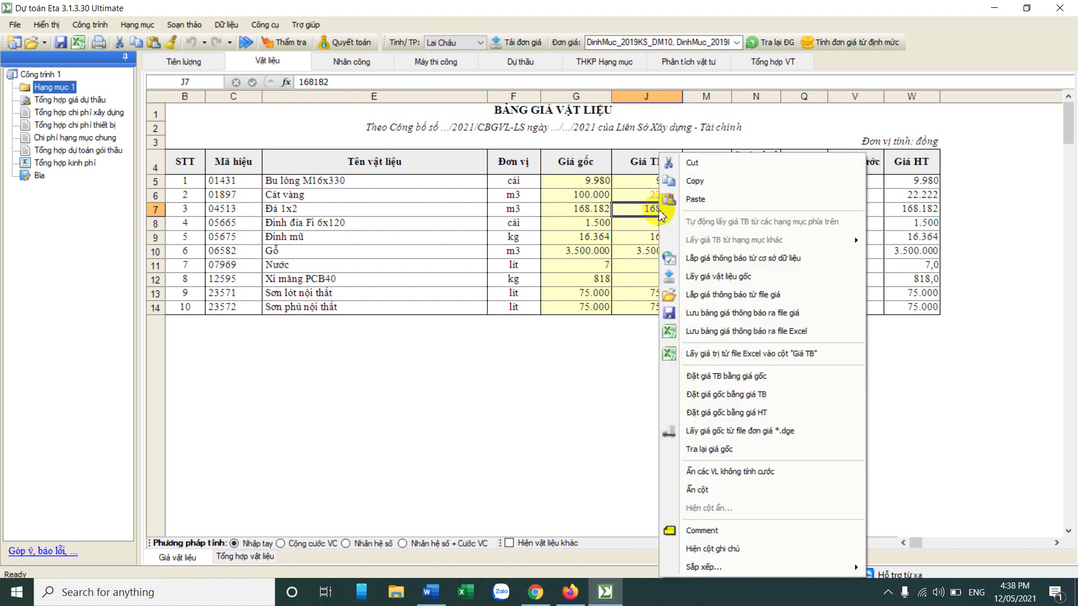
pyautogui.click(724, 267)
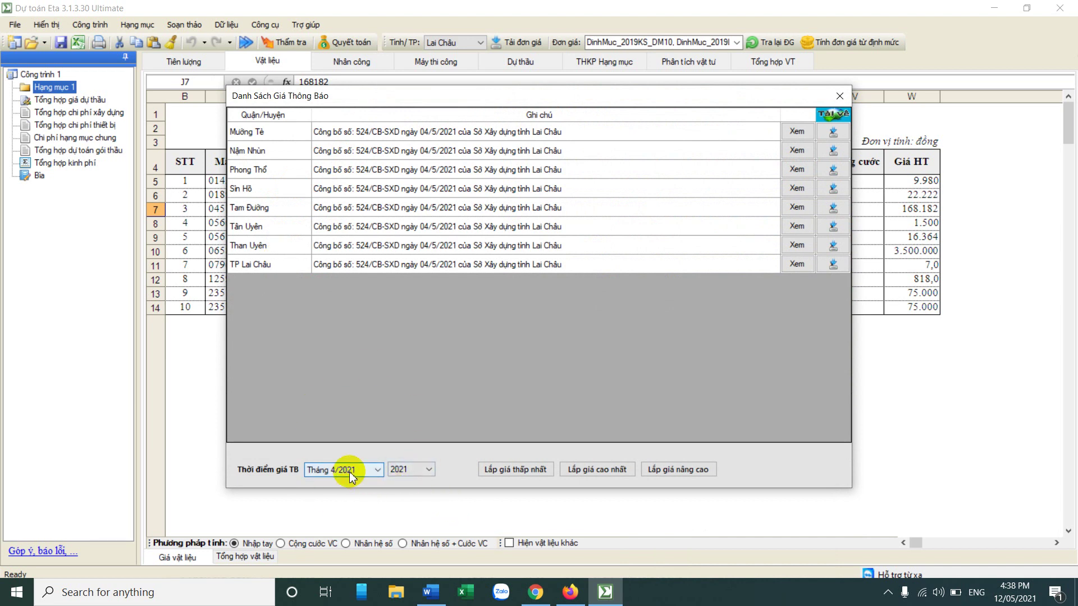
# Step: Keep the price period at Tháng 4/2021 and download the announced price list for Than Uyên
pyautogui.click(426, 471)
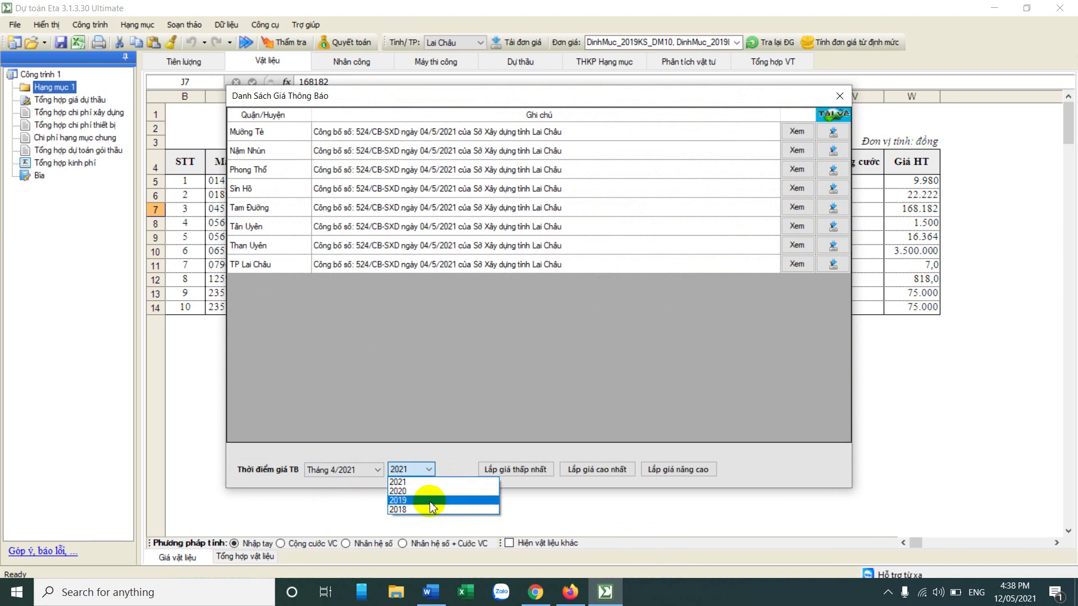
pyautogui.click(460, 465)
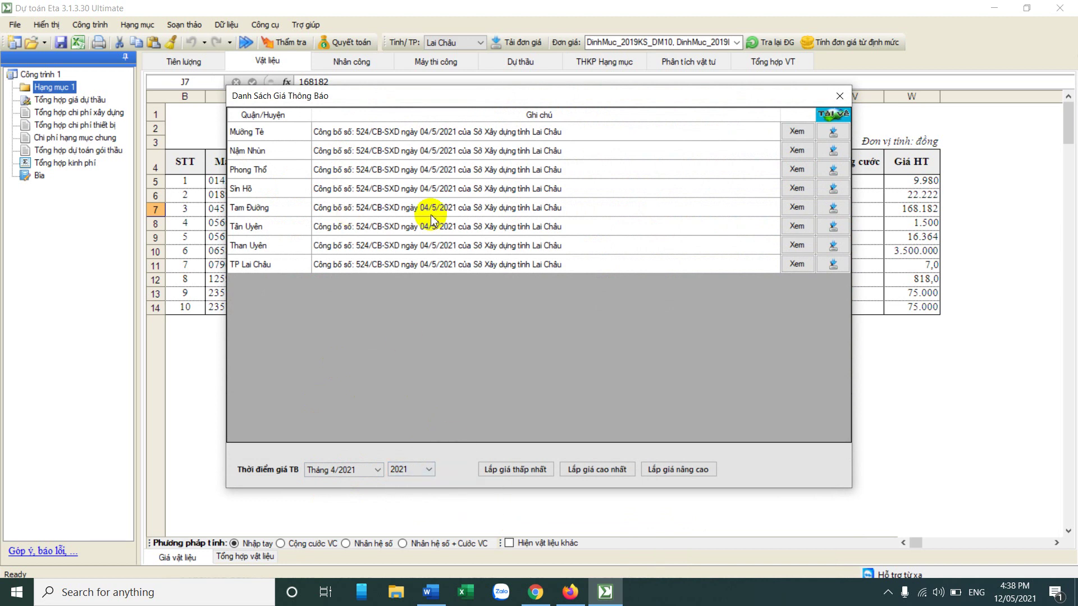
pyautogui.click(291, 257)
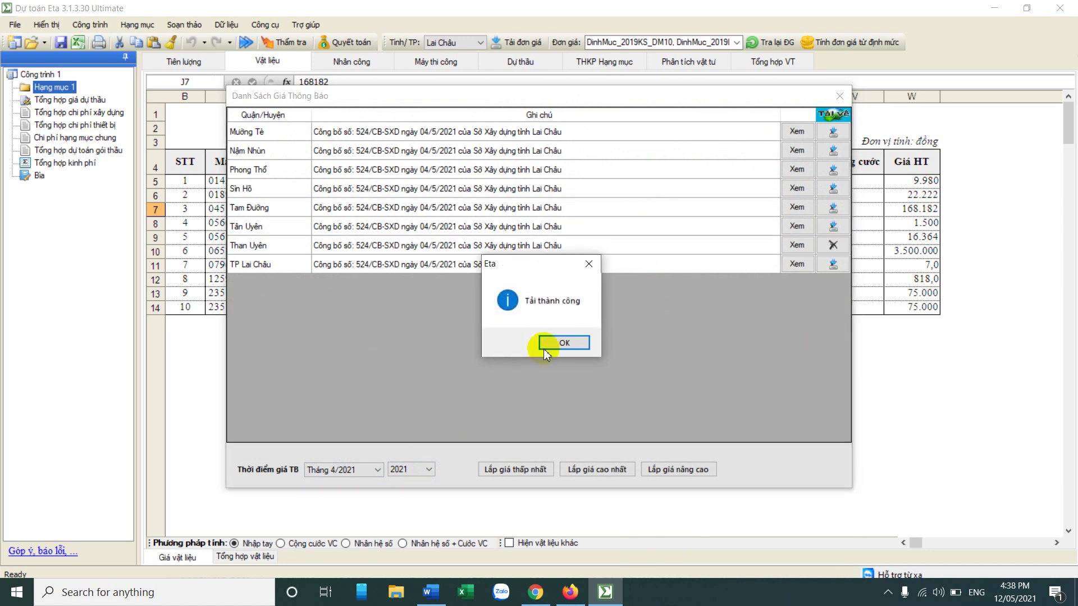
# Step: Fill the Giá TB column of the Vật liệu table with the lowest announced prices from the downloaded Than Uyên list
pyautogui.click(550, 343)
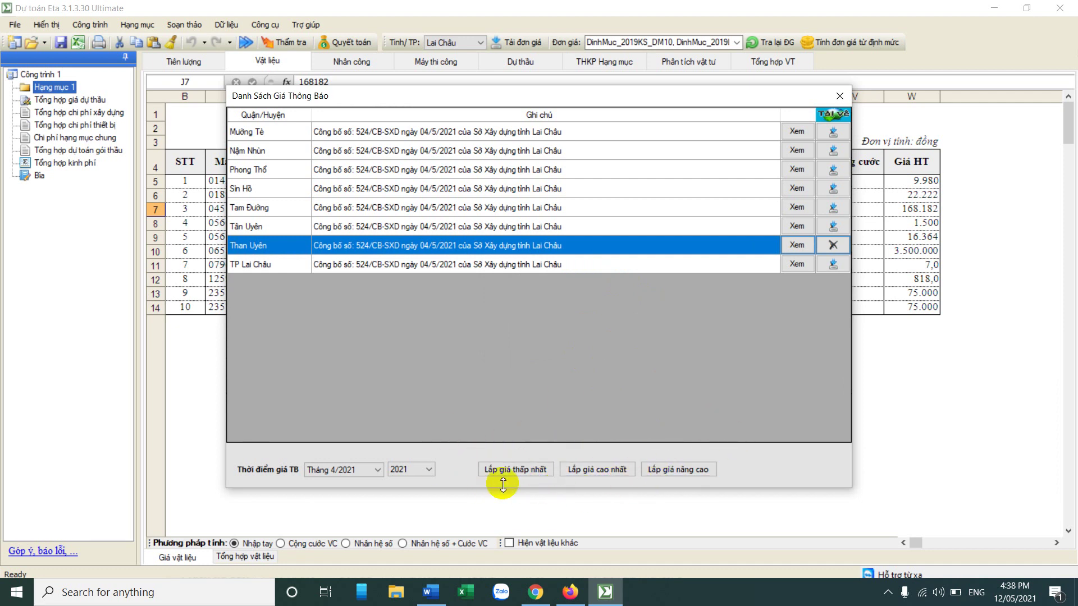
pyautogui.click(548, 473)
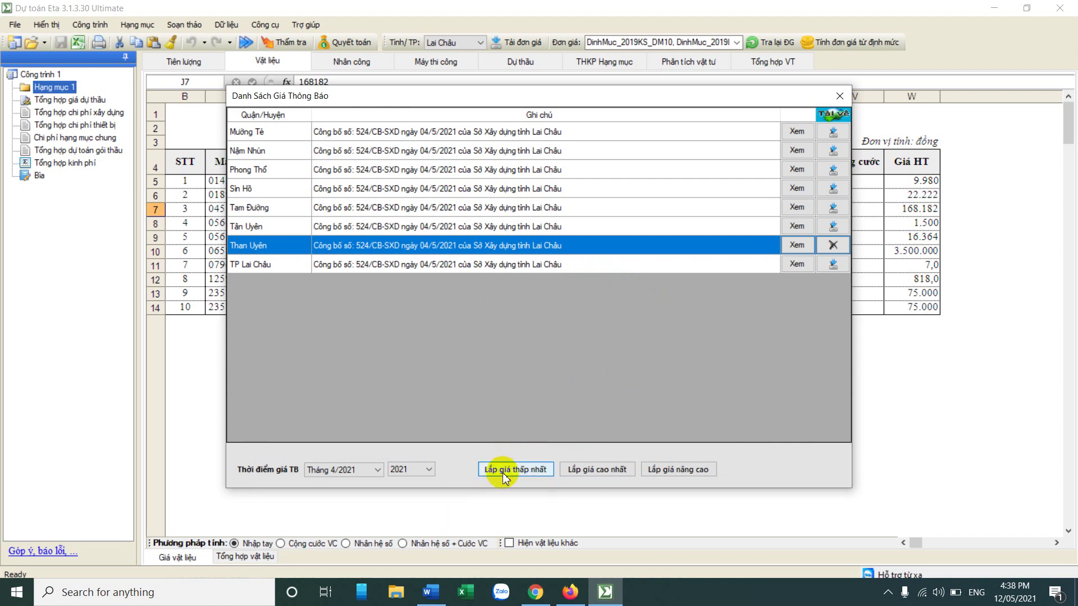
pyautogui.click(531, 474)
pyautogui.click(564, 343)
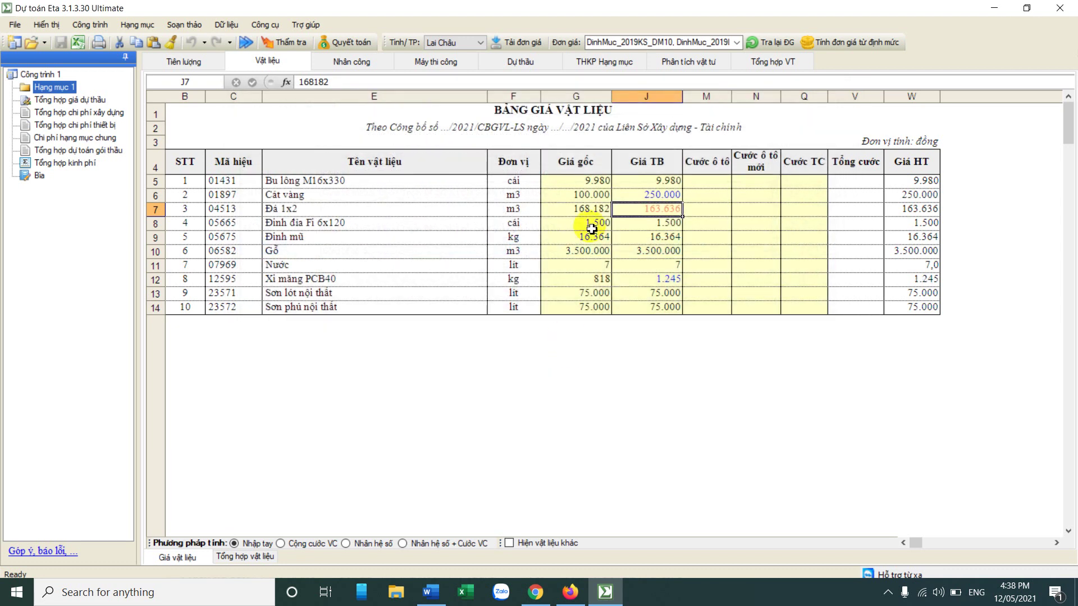
pyautogui.moveTo(305, 196); pyautogui.dragTo(583, 195)
pyautogui.click(638, 210)
pyautogui.click(645, 279)
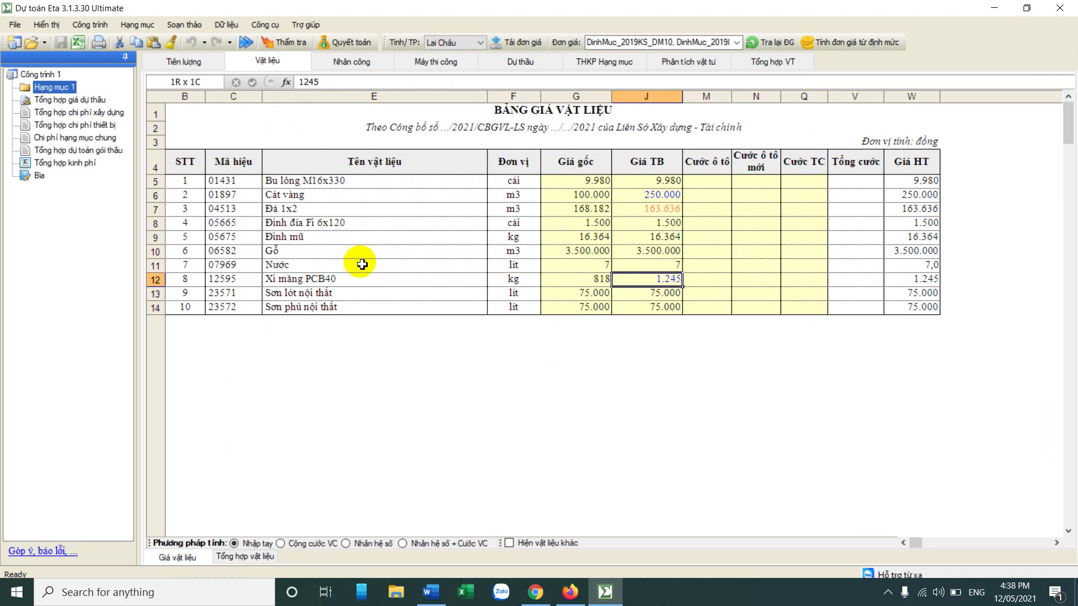
# Step: Set the Giá TB of Bu lông M16x330 to 12000
pyautogui.moveTo(314, 240); pyautogui.dragTo(638, 245)
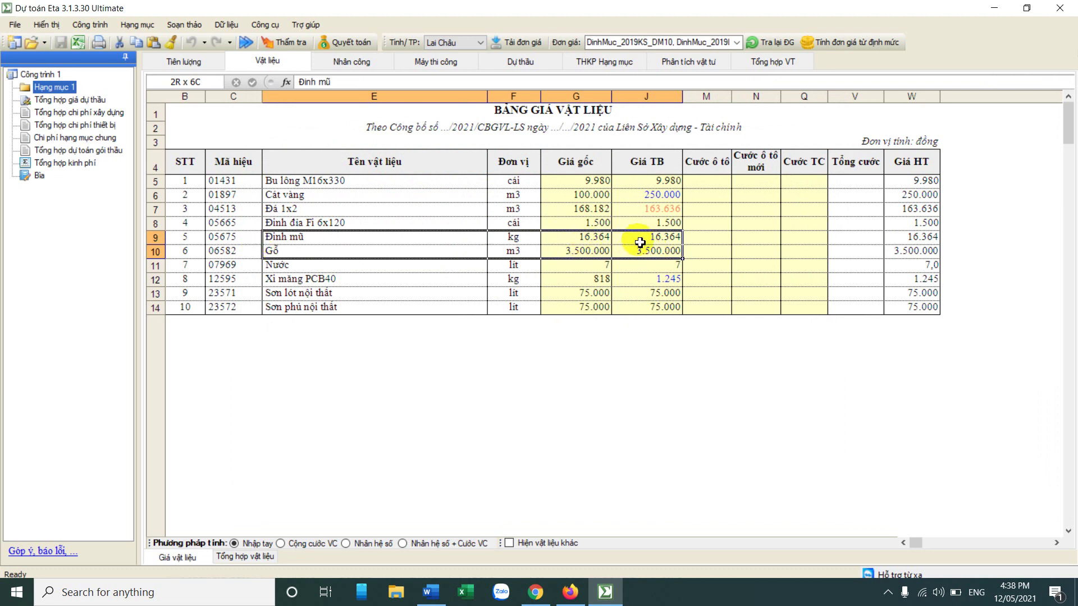
pyautogui.click(668, 181)
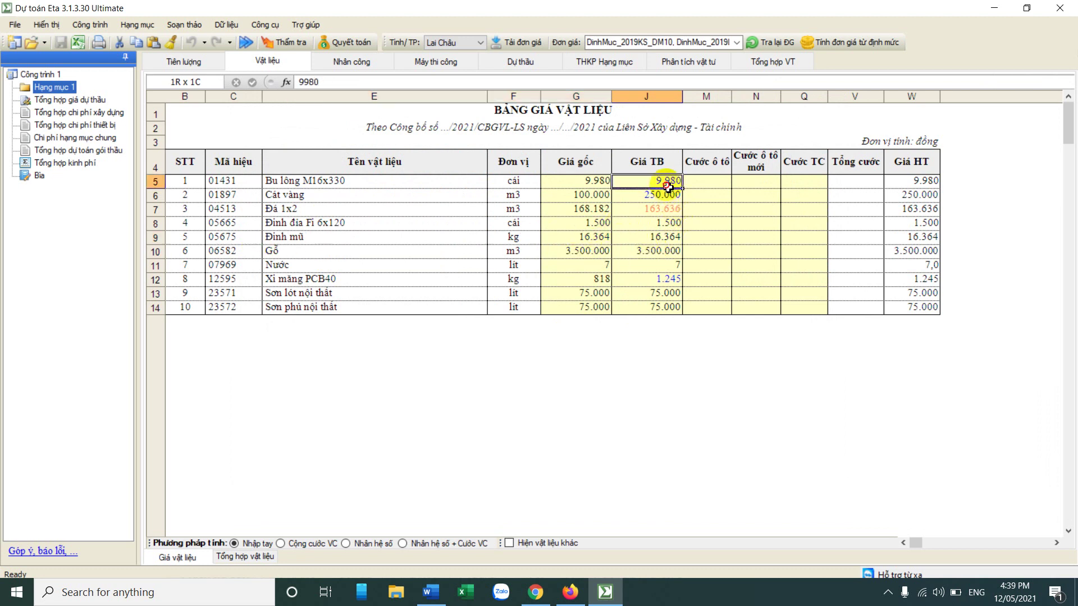
pyautogui.write('12.')
pyautogui.write('000')
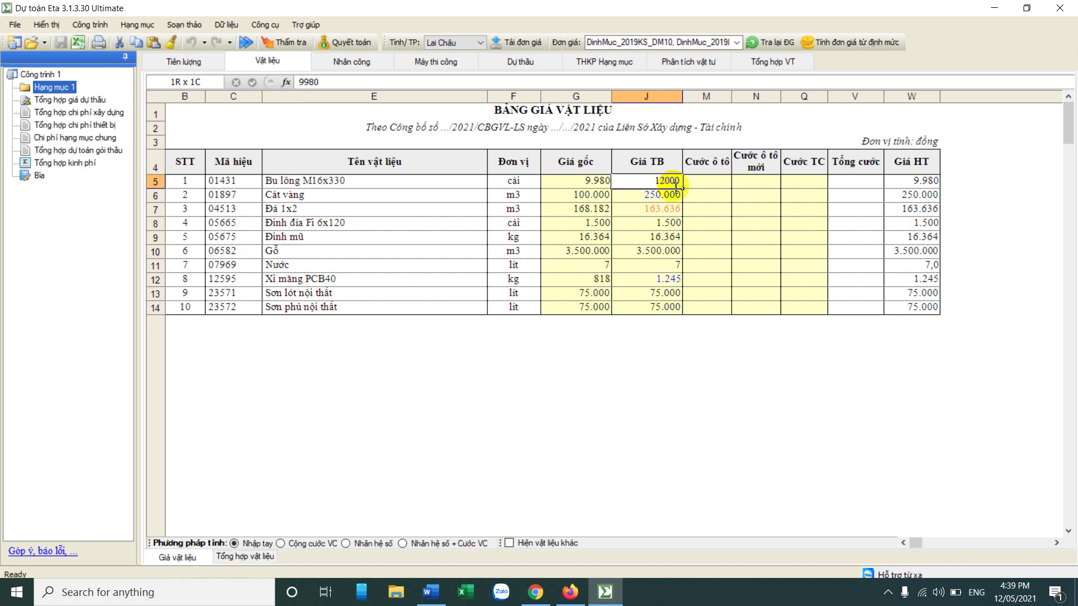
pyautogui.press('Return')
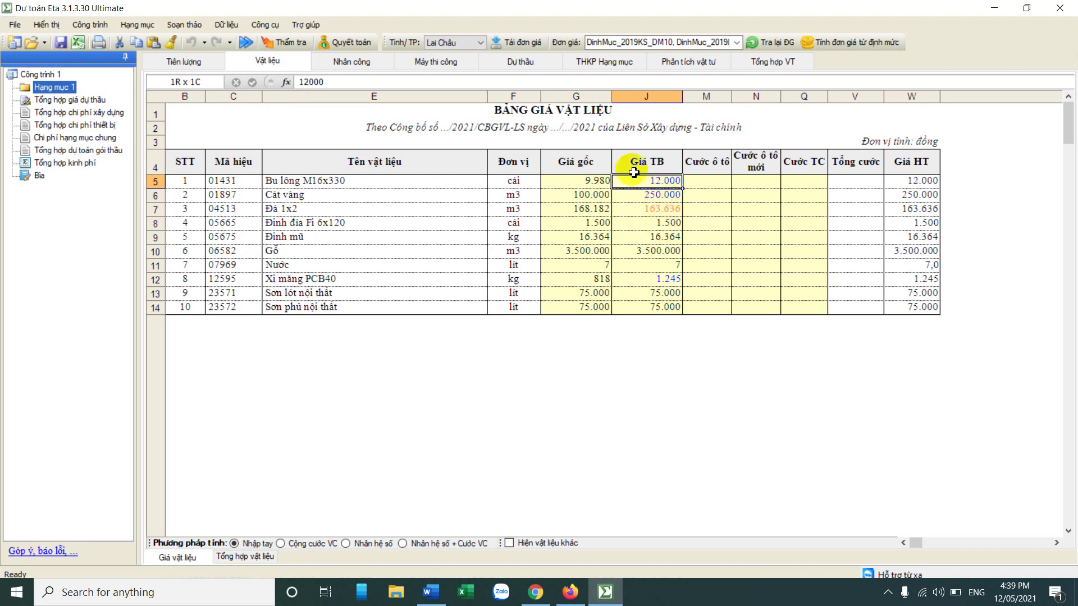
pyautogui.moveTo(348, 185); pyautogui.dragTo(619, 201)
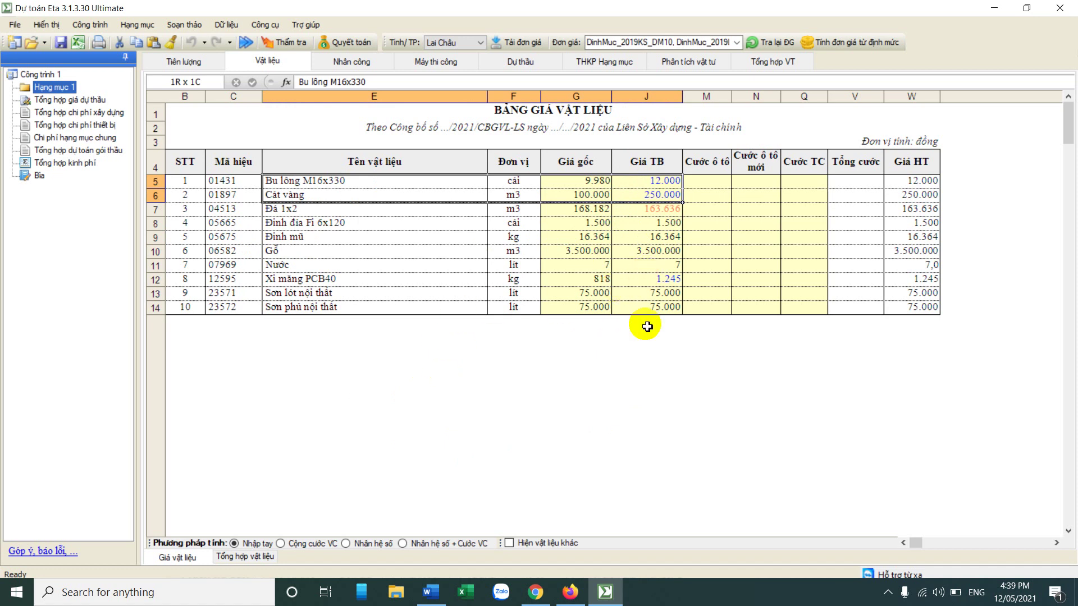
pyautogui.click(657, 180)
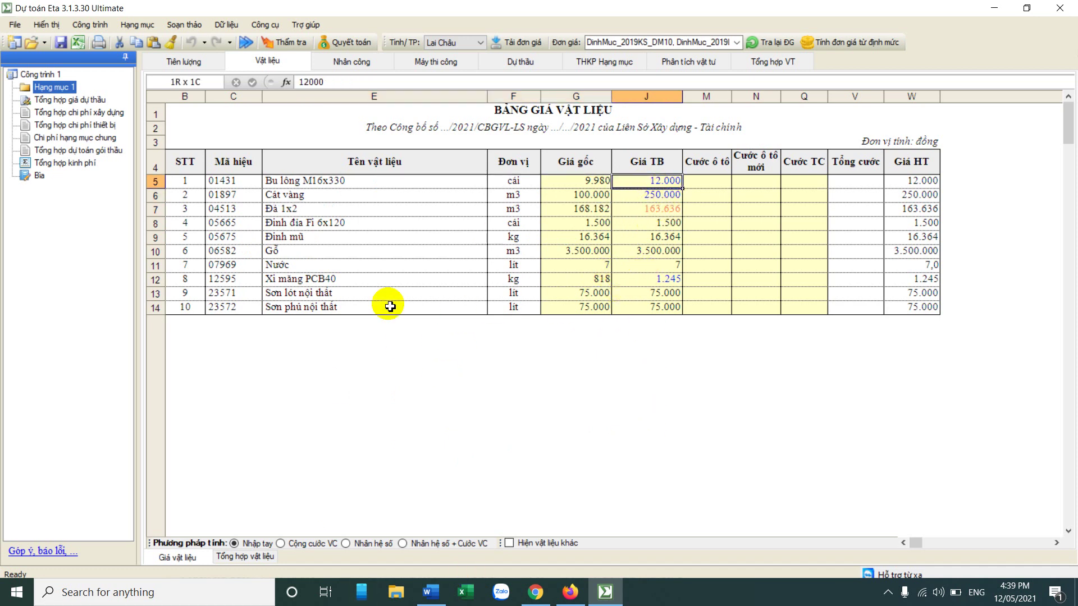
# Step: Review the material summary's quantities, price differences and total, and return to the material price table
pyautogui.click(254, 560)
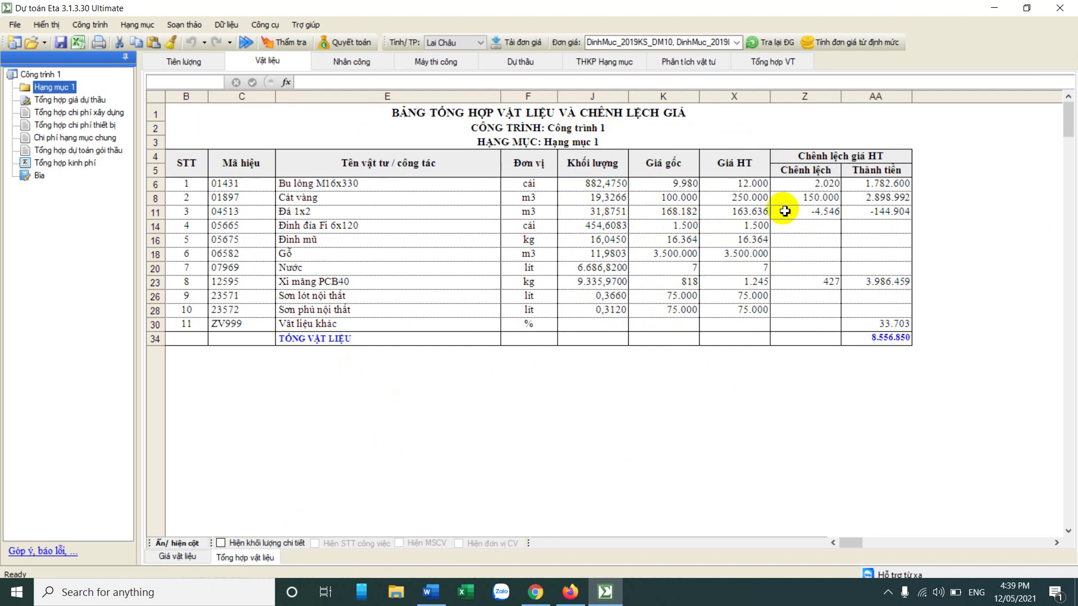
pyautogui.moveTo(680, 184); pyautogui.dragTo(830, 309)
pyautogui.click(822, 281)
pyautogui.click(820, 197)
pyautogui.click(899, 316)
pyautogui.click(892, 340)
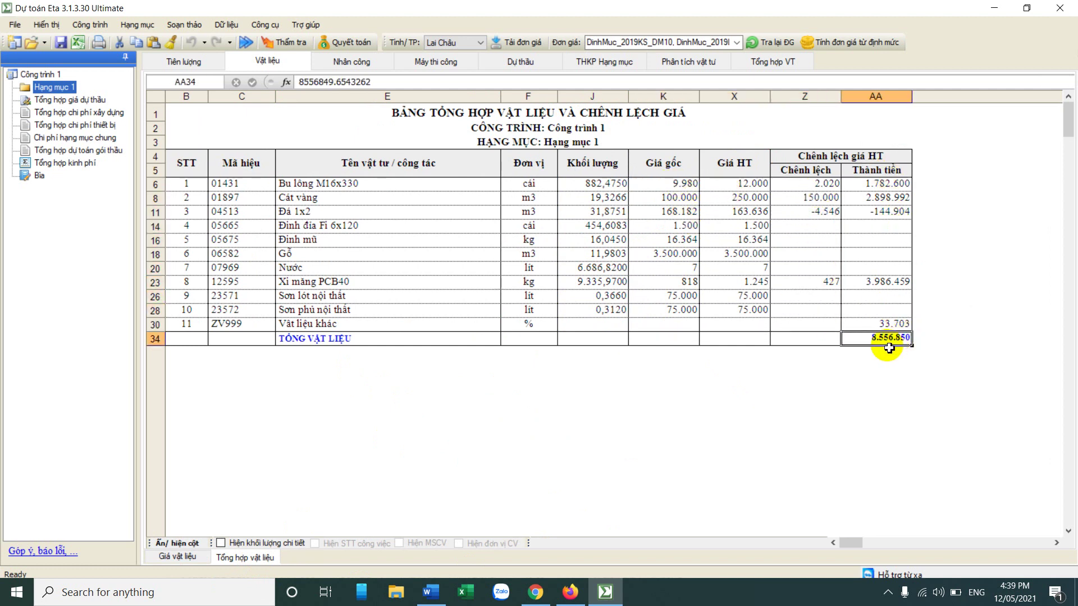
pyautogui.moveTo(578, 185); pyautogui.dragTo(613, 316)
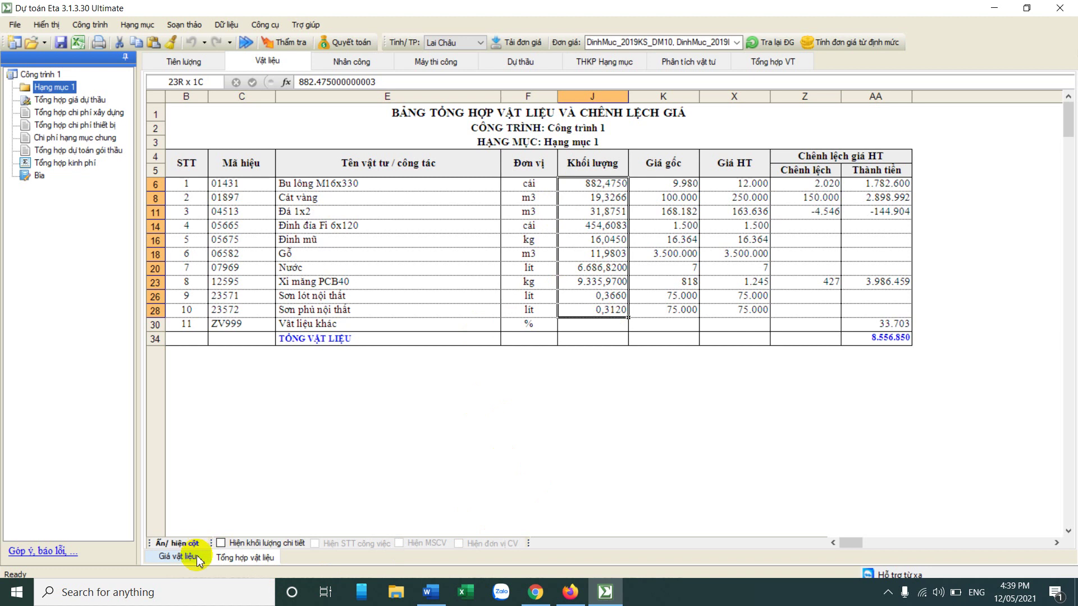
pyautogui.click(178, 555)
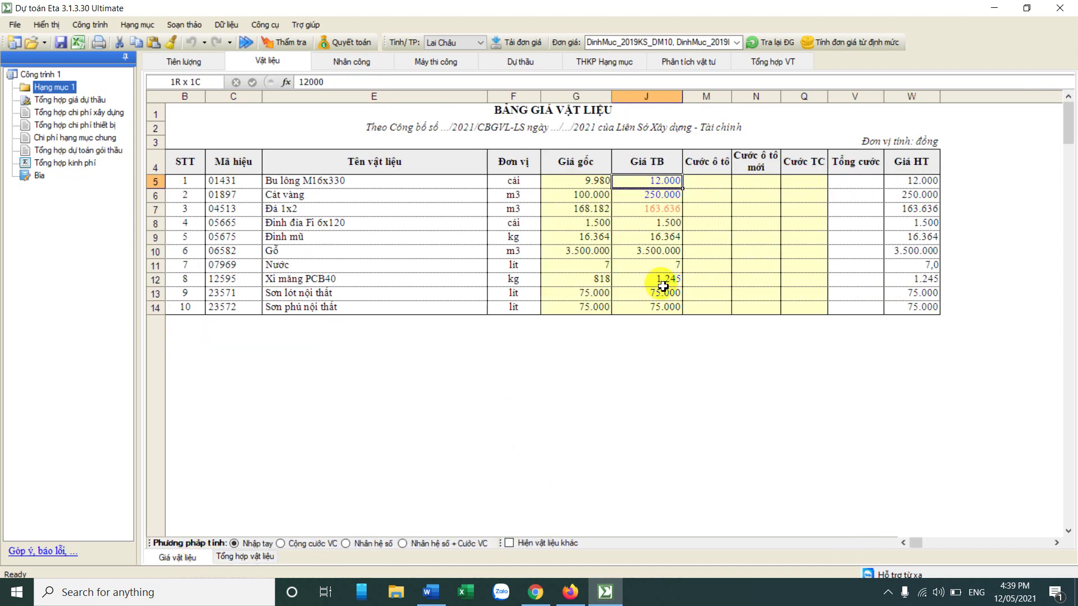
# Step: Check the Nhân công price table, and switch to Word to highlight Quyết định 29/QĐ-SXD, ngày 15/4/2021 as its reference
pyautogui.click(352, 61)
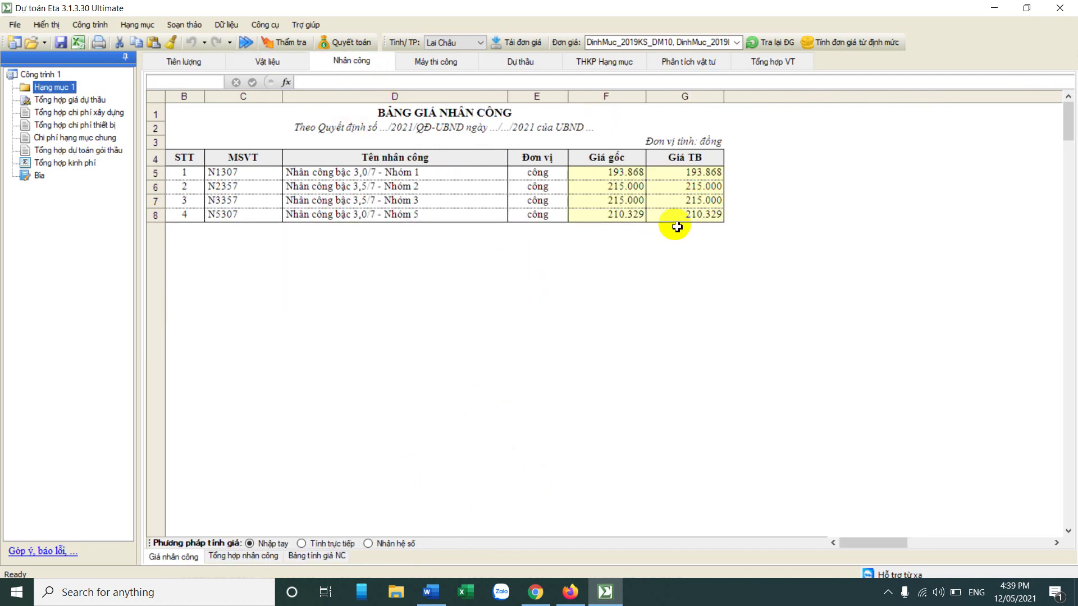
pyautogui.moveTo(702, 173); pyautogui.dragTo(709, 217)
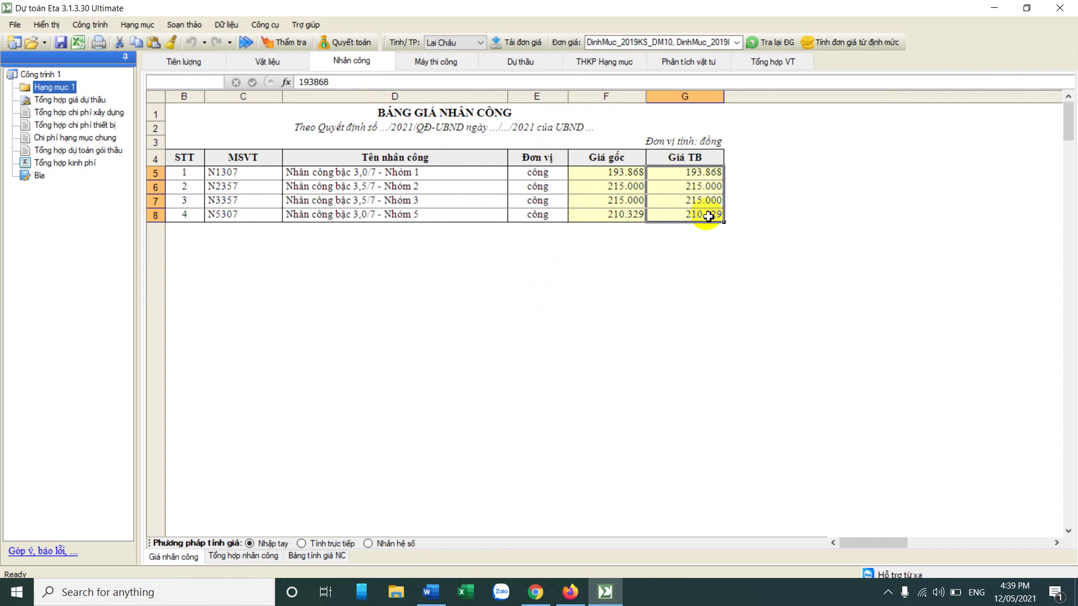
pyautogui.moveTo(590, 174); pyautogui.dragTo(674, 216)
pyautogui.click(431, 592)
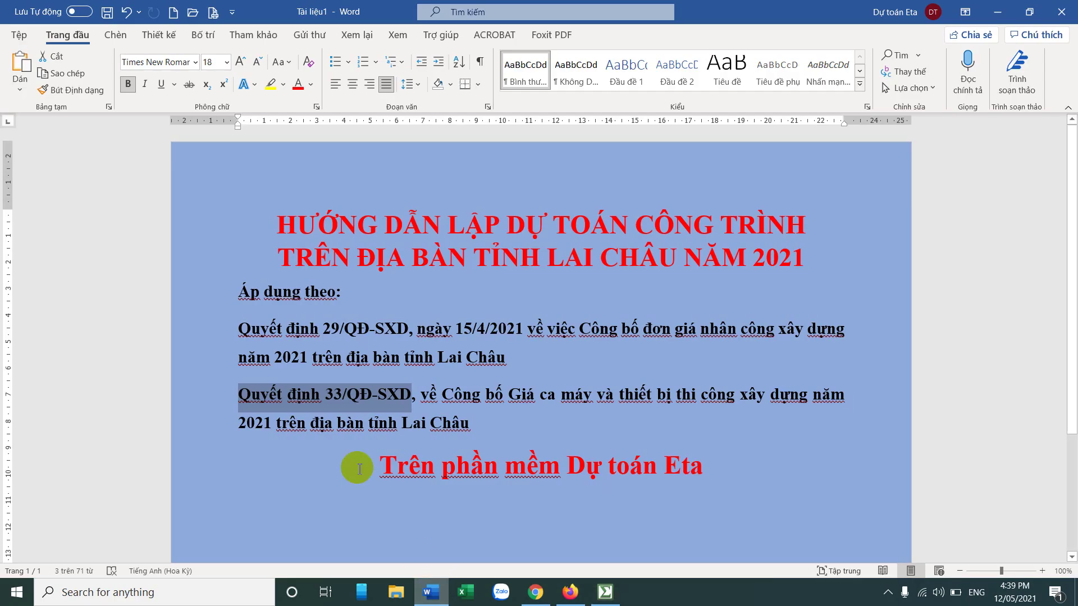
pyautogui.click(339, 329)
pyautogui.moveTo(235, 330); pyautogui.dragTo(508, 327)
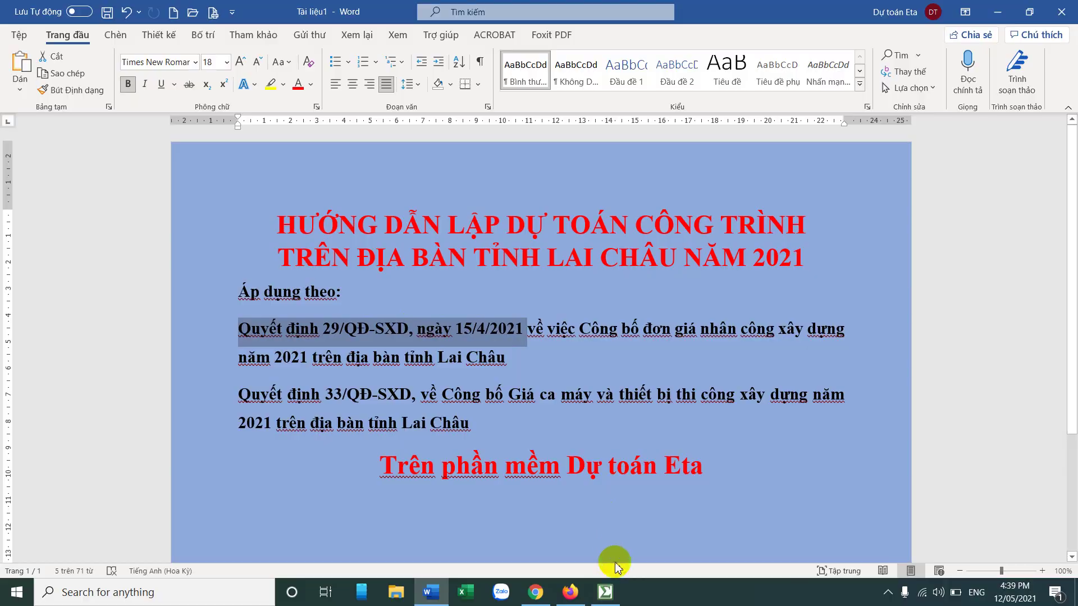
# Step: Switch back to Dự toán Eta, open the database of announced labour prices for Giá TB and download its price lists
pyautogui.click(605, 592)
pyautogui.click(692, 199)
pyautogui.click(706, 178)
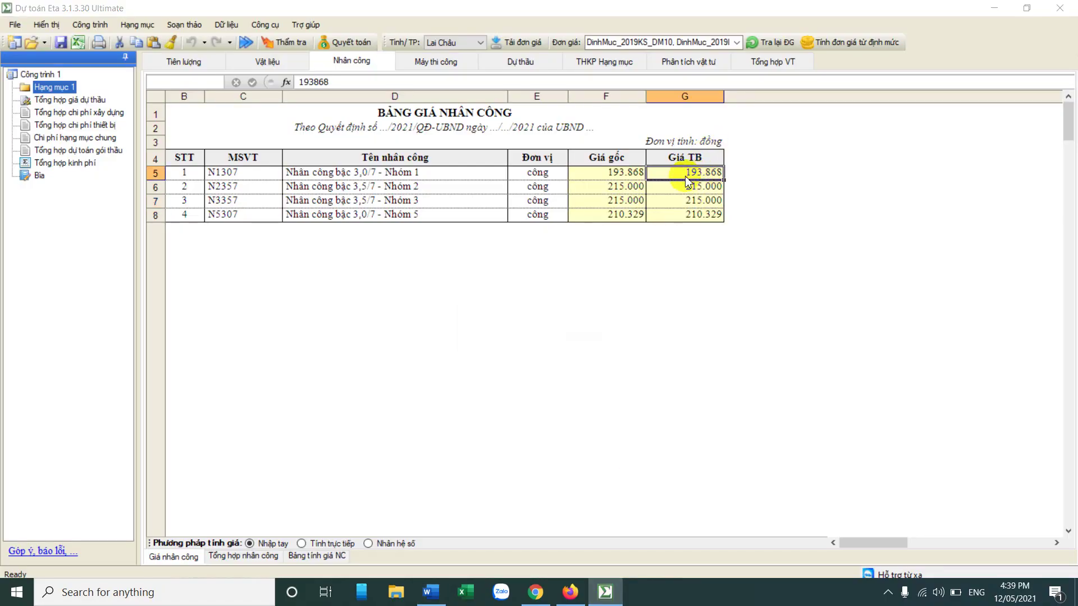
pyautogui.click(581, 336)
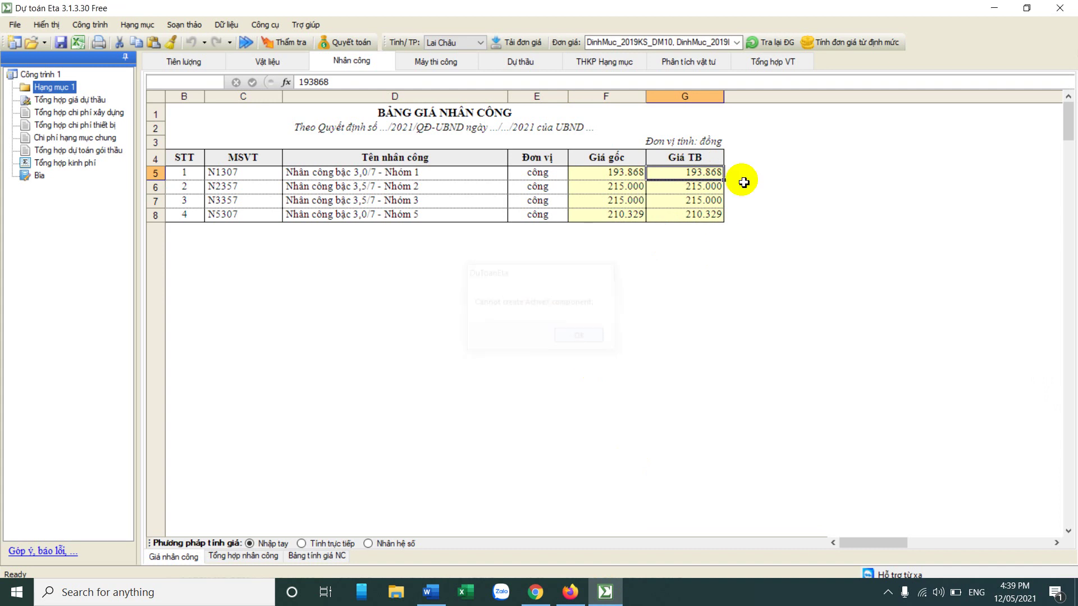
pyautogui.rightClick(686, 178)
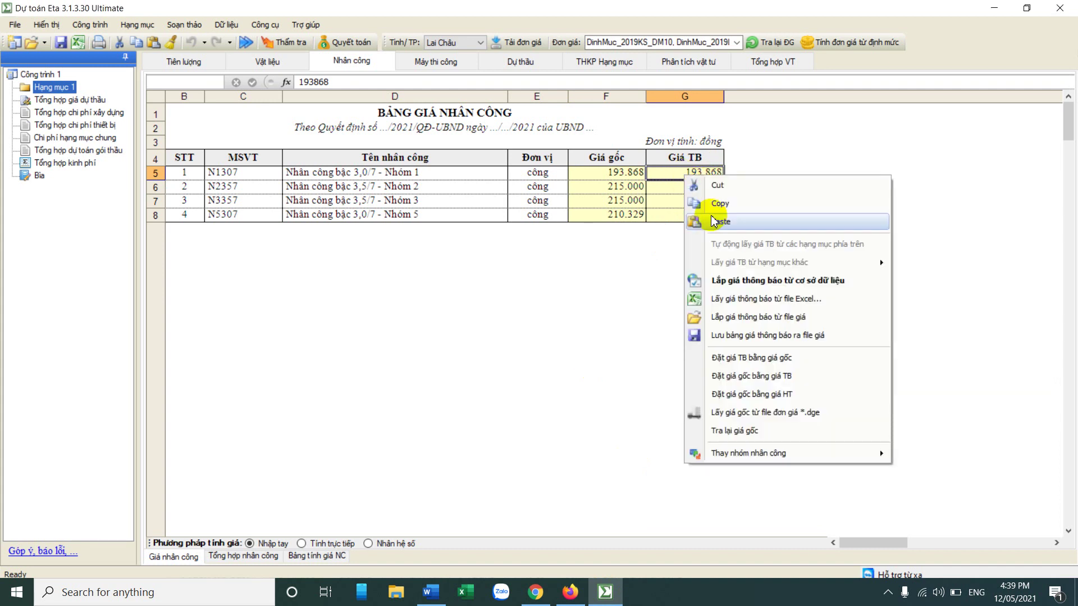
pyautogui.click(731, 281)
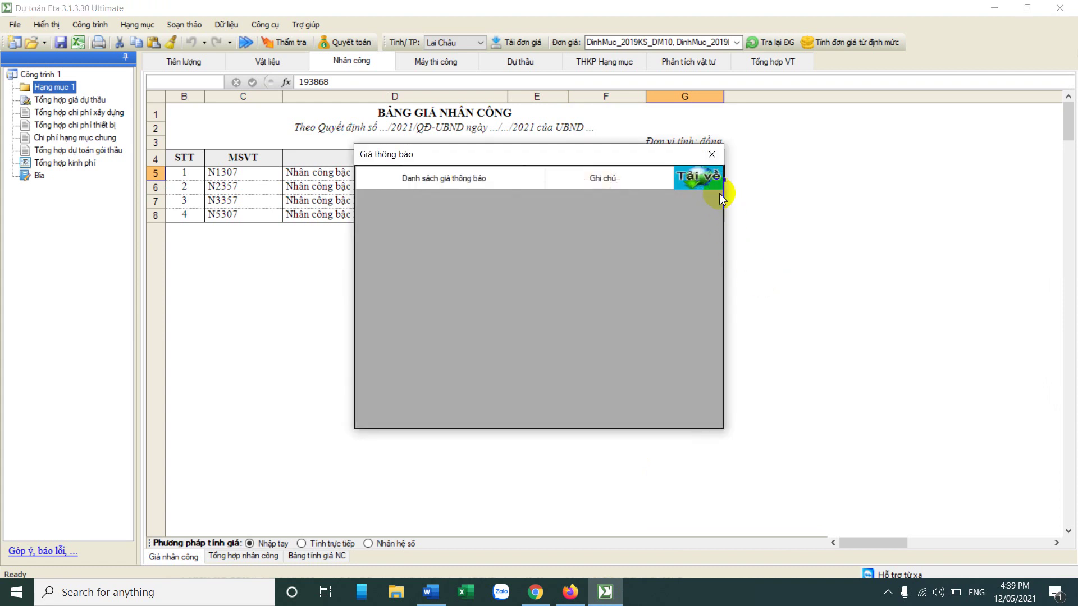
pyautogui.click(695, 181)
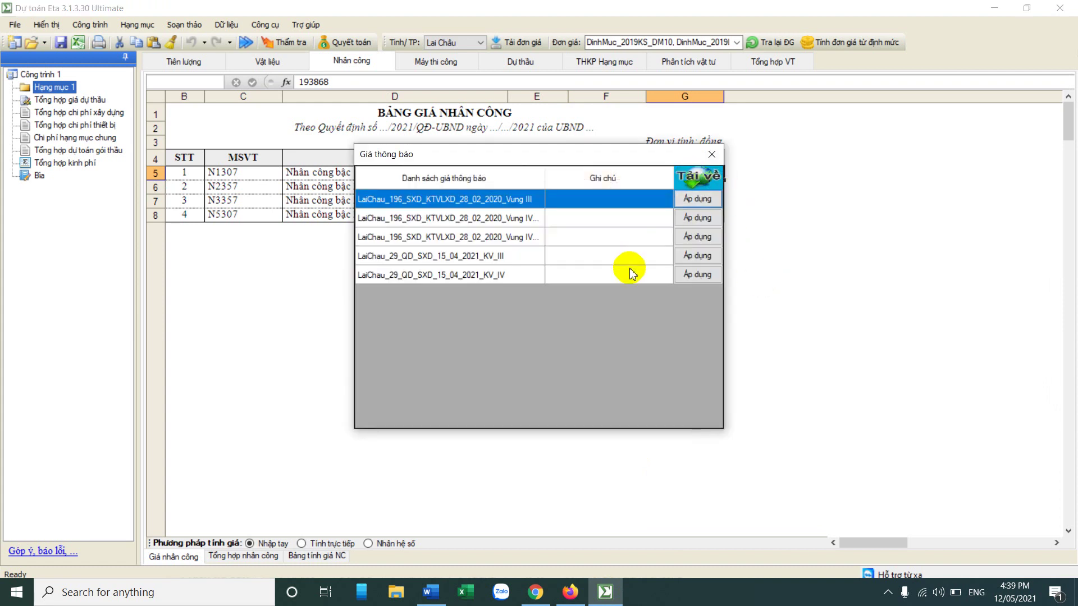
pyautogui.doubleClick(545, 178)
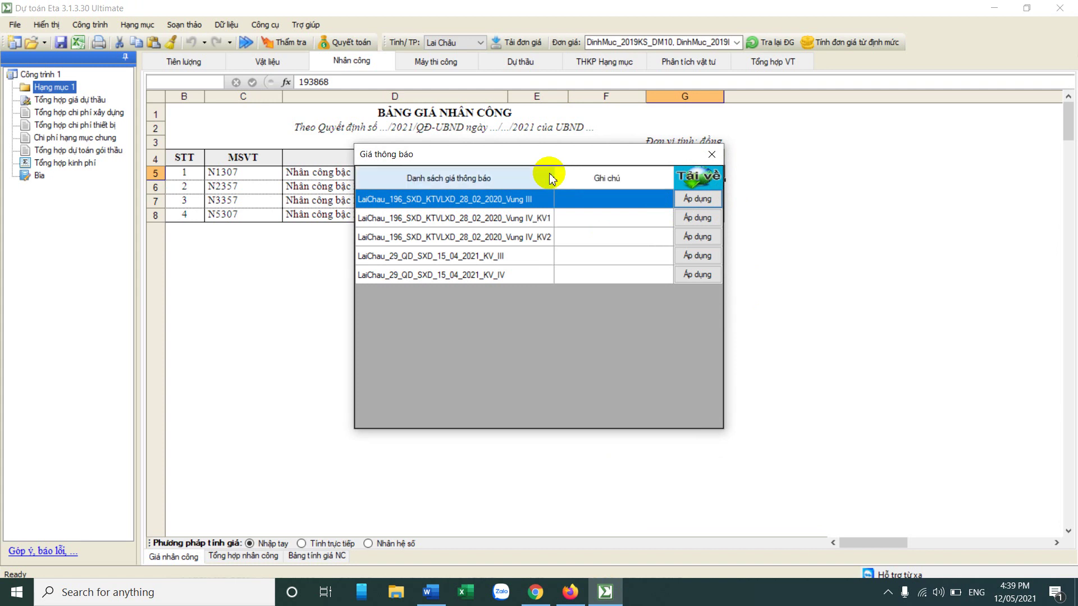
# Step: Apply the announced labour price list LaiChau_29_QD_SXD_15_04_2021_KV_IV to the Nhân công table
pyautogui.click(447, 215)
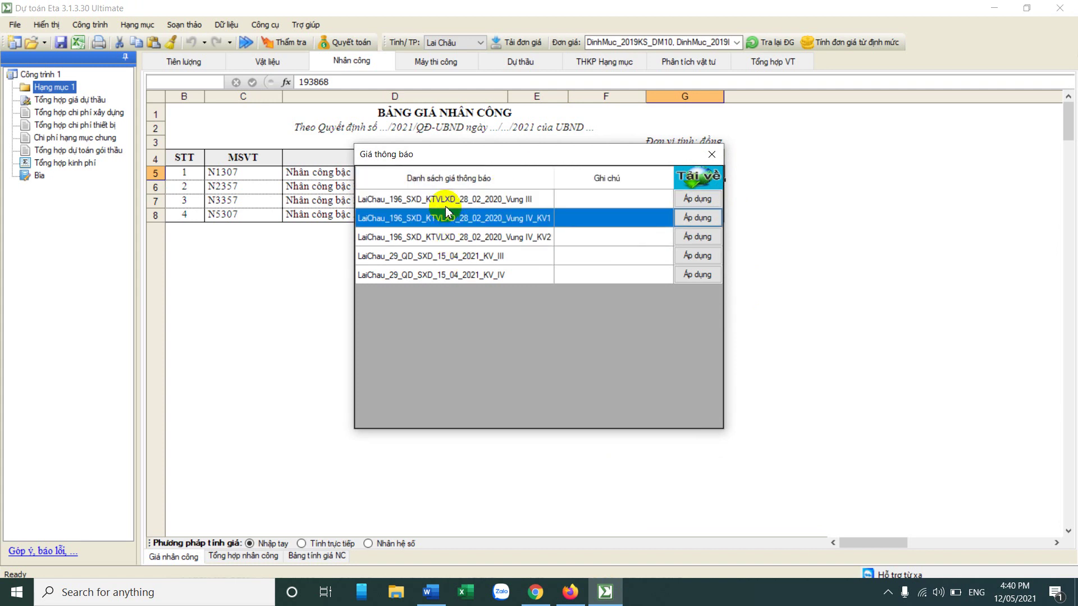
pyautogui.click(458, 258)
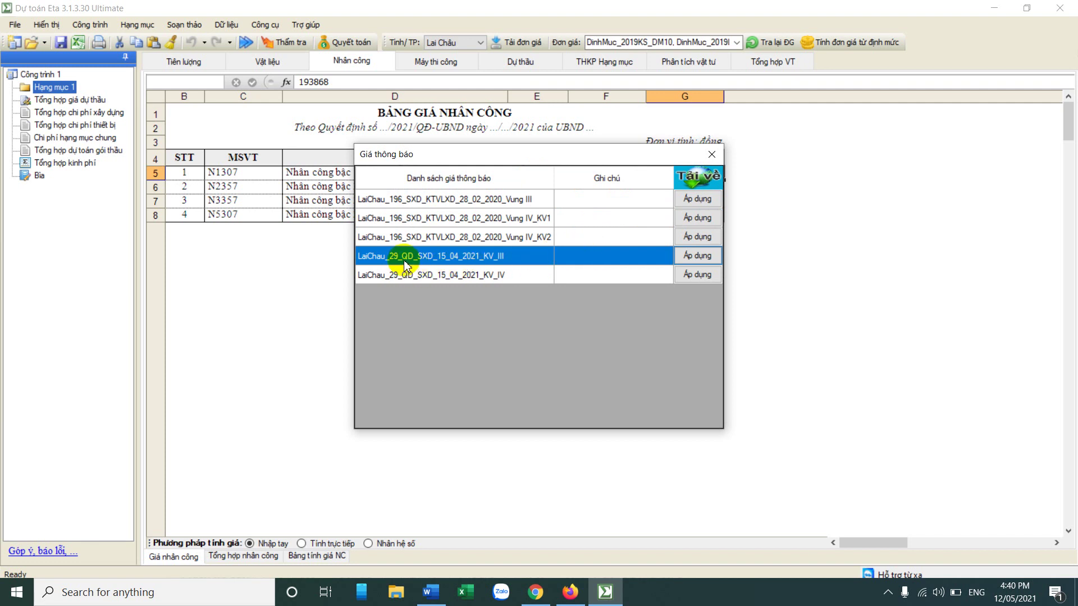
pyautogui.click(496, 276)
pyautogui.click(698, 275)
pyautogui.click(563, 342)
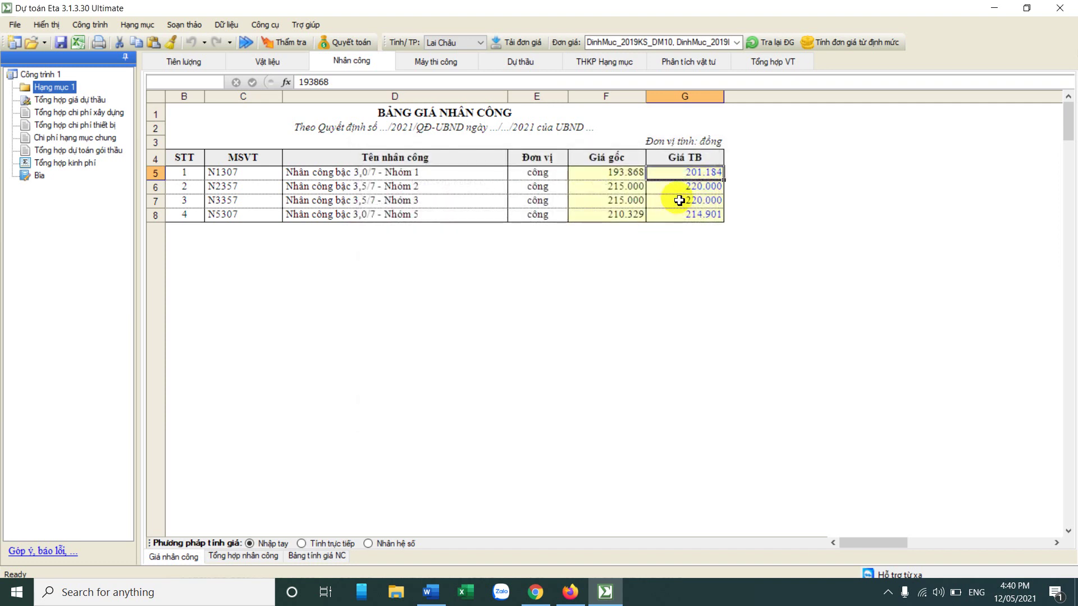
# Step: Review the applied labour Giá TB values and the labour summary's quantities and price differences
pyautogui.moveTo(682, 175); pyautogui.dragTo(685, 220)
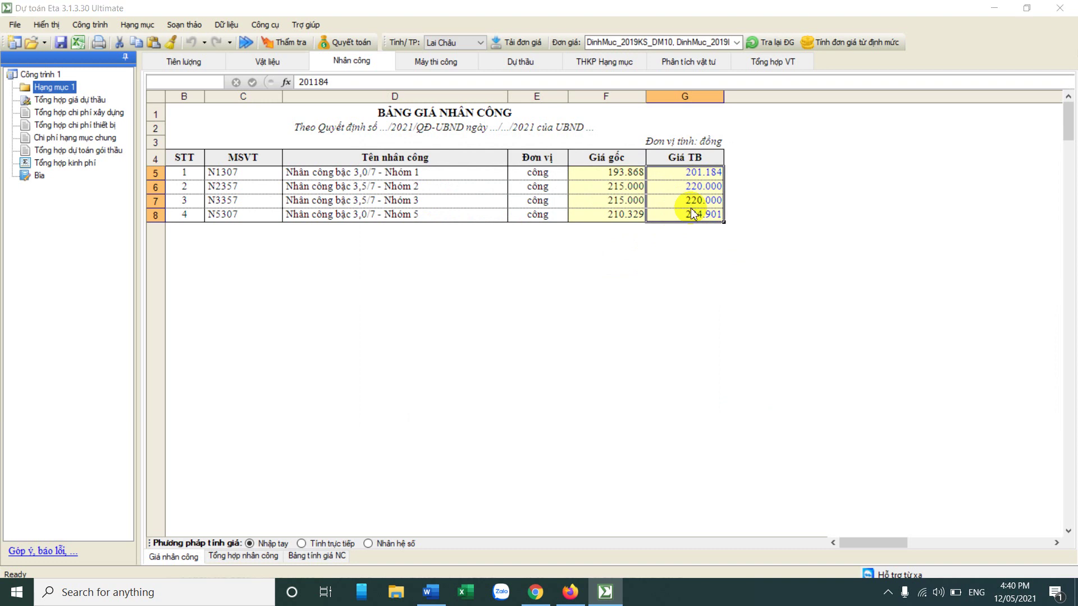
pyautogui.click(572, 336)
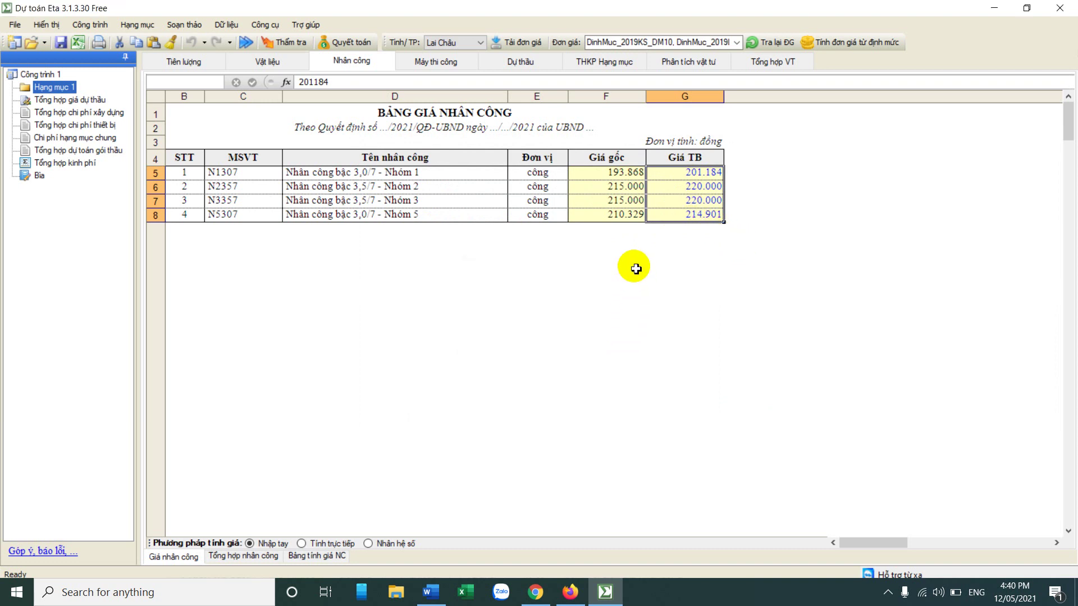
pyautogui.click(696, 201)
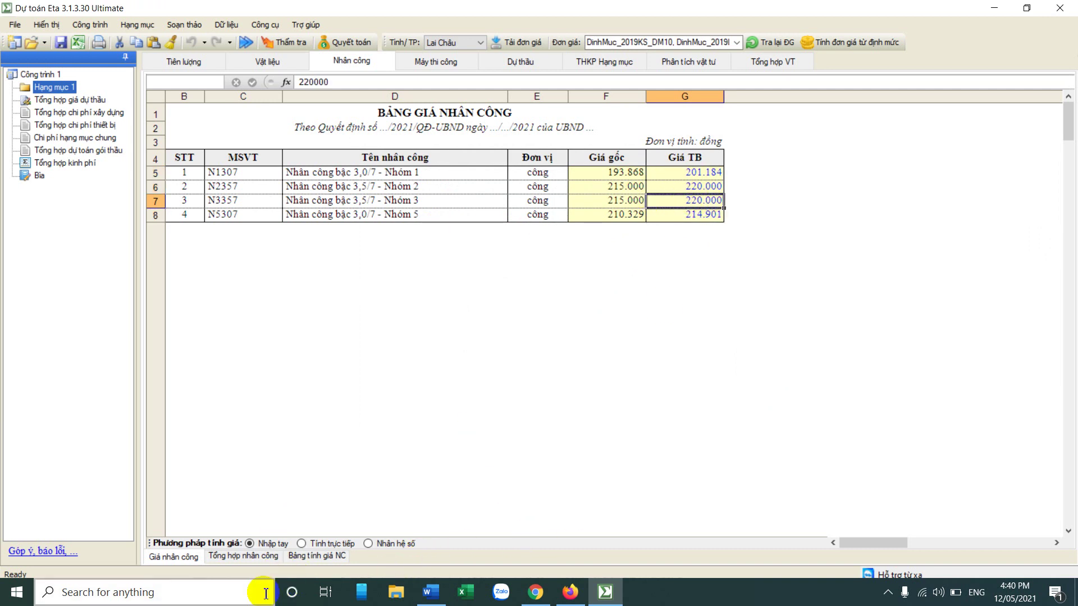
pyautogui.click(246, 557)
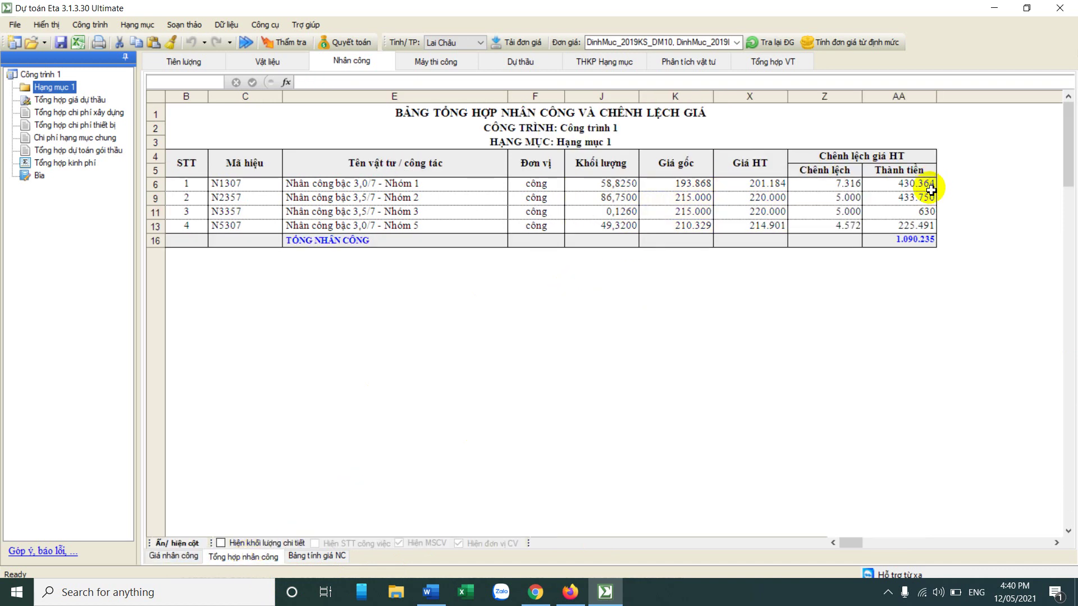
pyautogui.moveTo(392, 181); pyautogui.dragTo(921, 236)
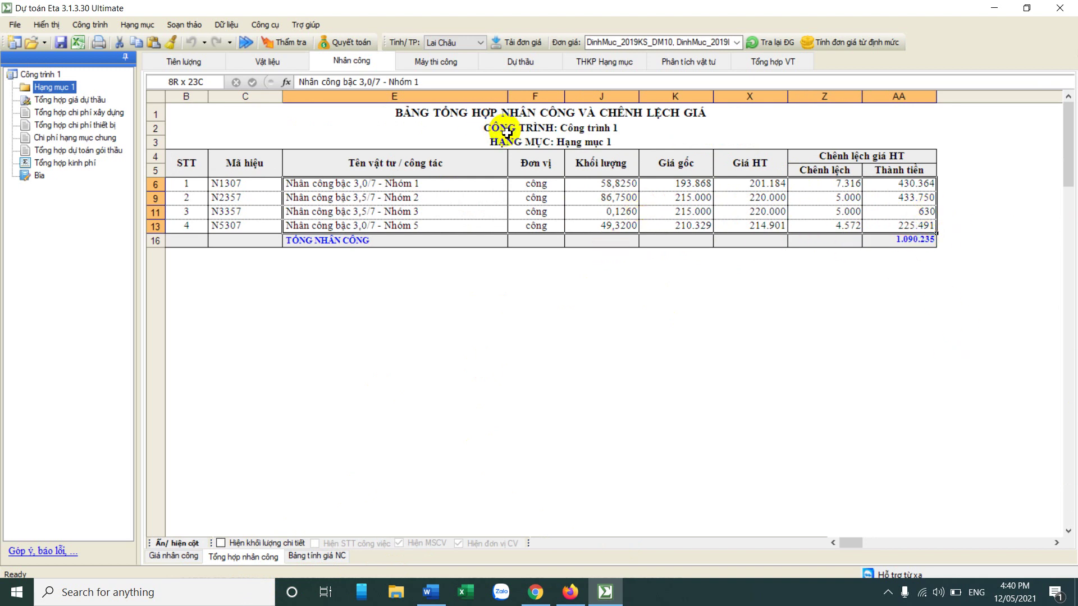
# Step: Open the database of announced machine prices for Giá TB in the Máy thi công table and download its price lists
pyautogui.click(436, 61)
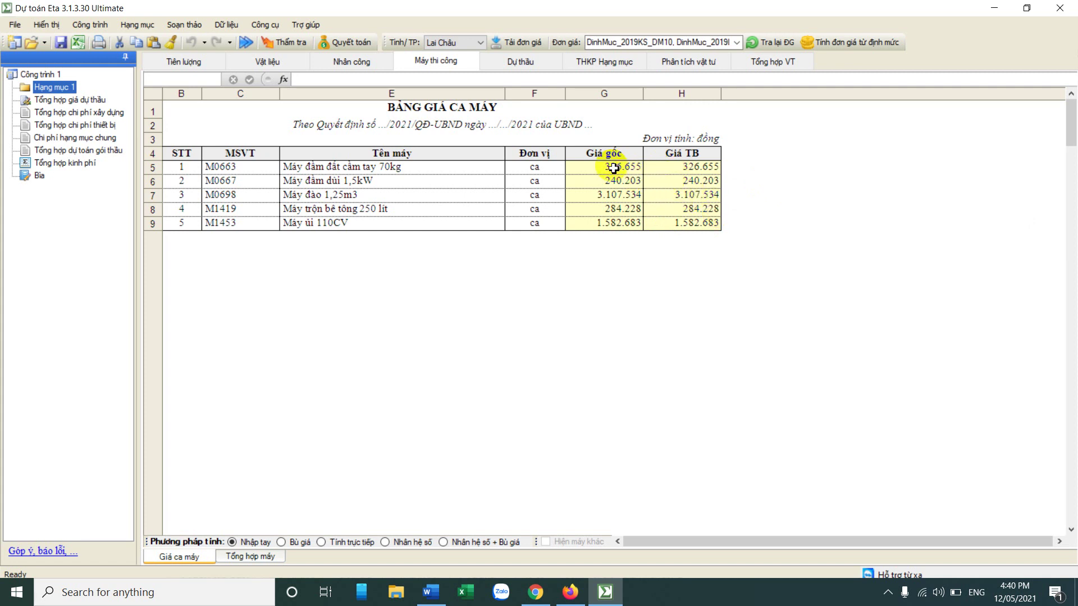
pyautogui.moveTo(614, 169); pyautogui.dragTo(680, 225)
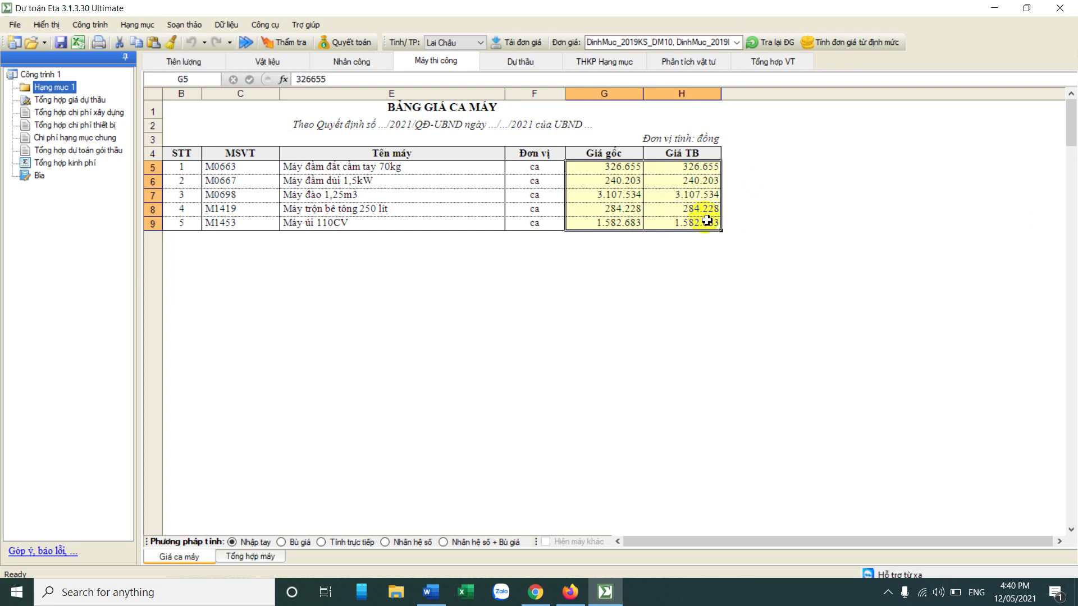
pyautogui.click(682, 195)
pyautogui.rightClick(677, 195)
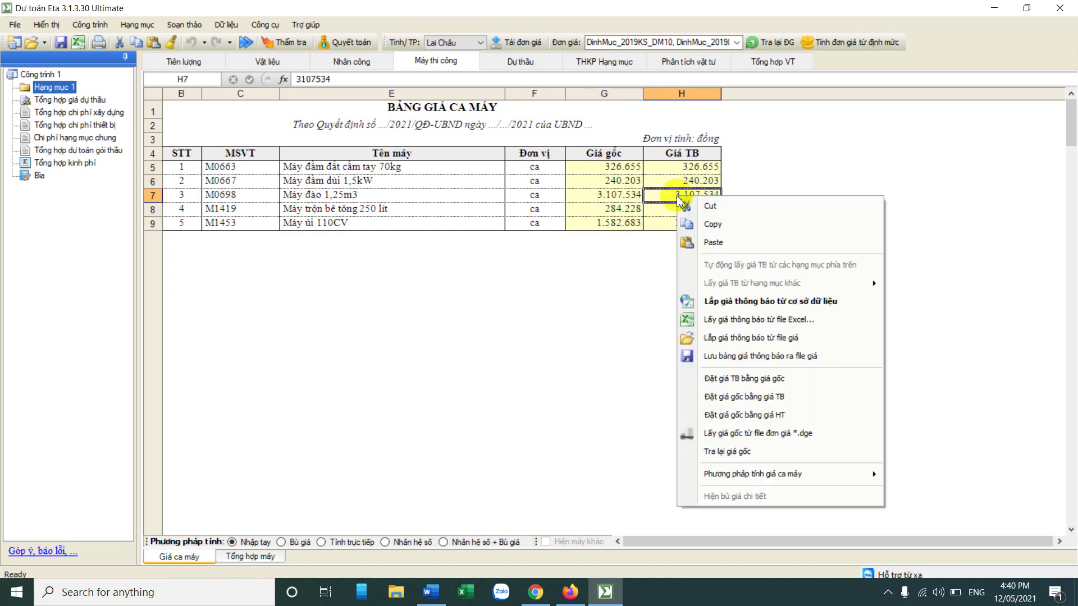
pyautogui.click(713, 302)
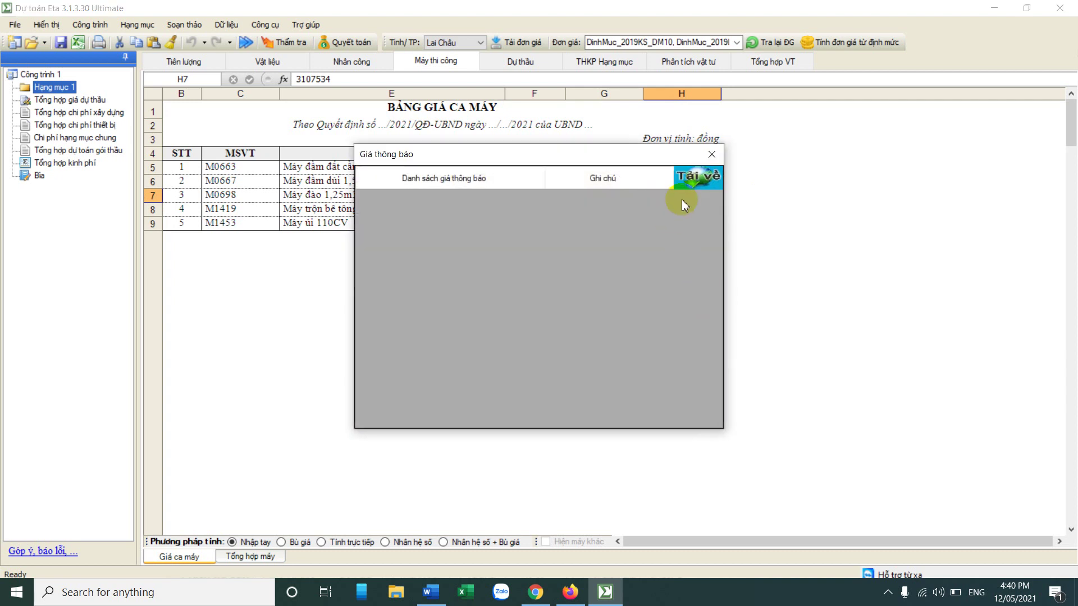
pyautogui.click(701, 183)
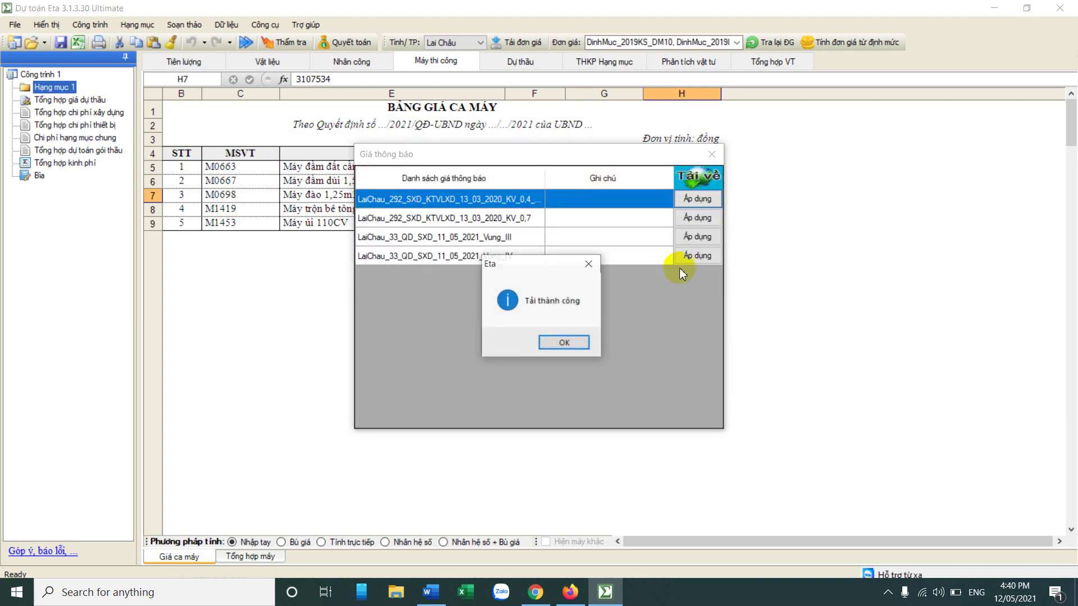
pyautogui.click(583, 348)
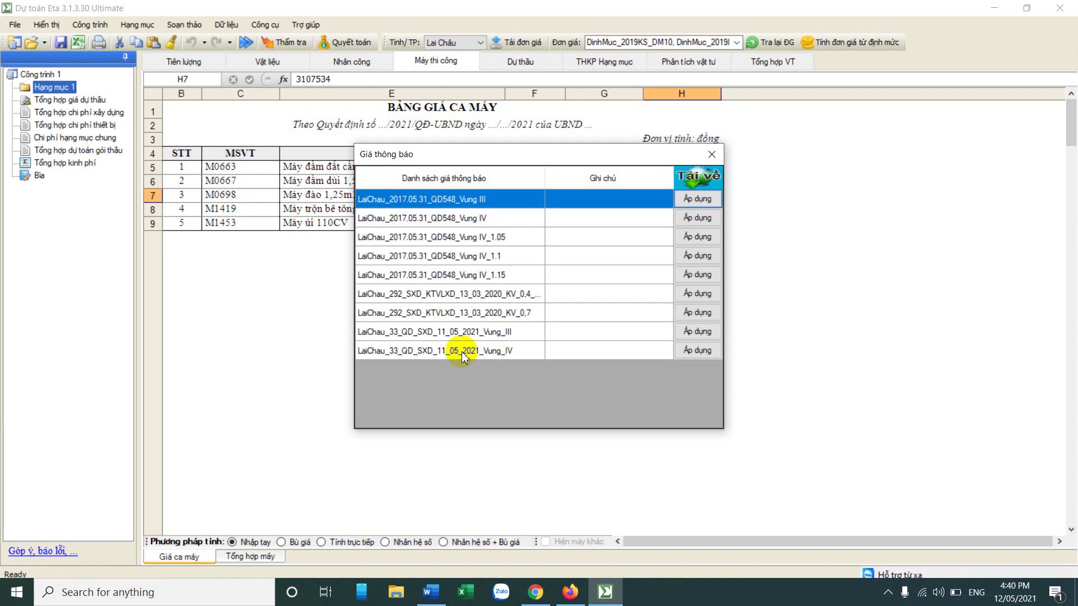
# Step: Apply the announced machine price list LaiChau_33_QD_SXD_11_05_2021_Vung_IV to the Giá ca máy table and check the Giá TB column
pyautogui.click(421, 332)
pyautogui.click(505, 352)
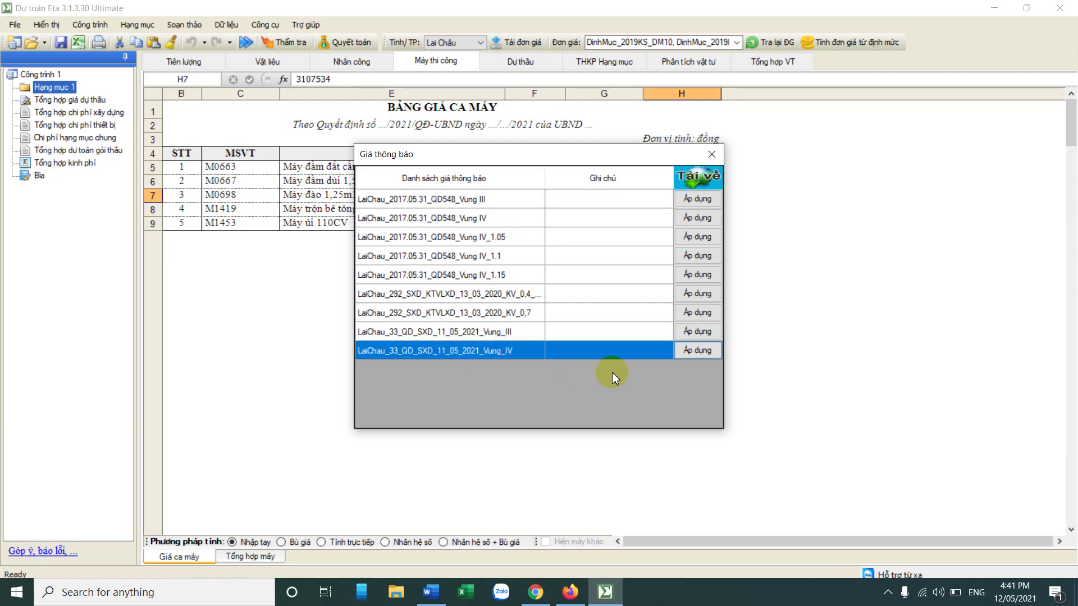
pyautogui.click(696, 351)
pyautogui.click(583, 348)
pyautogui.moveTo(685, 165); pyautogui.dragTo(695, 223)
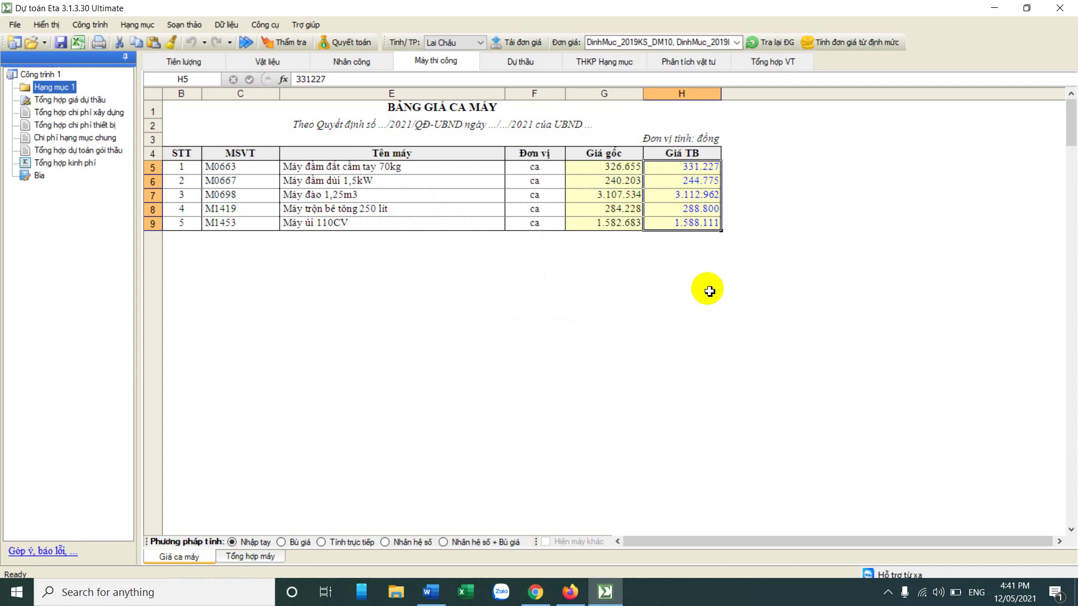
pyautogui.click(689, 209)
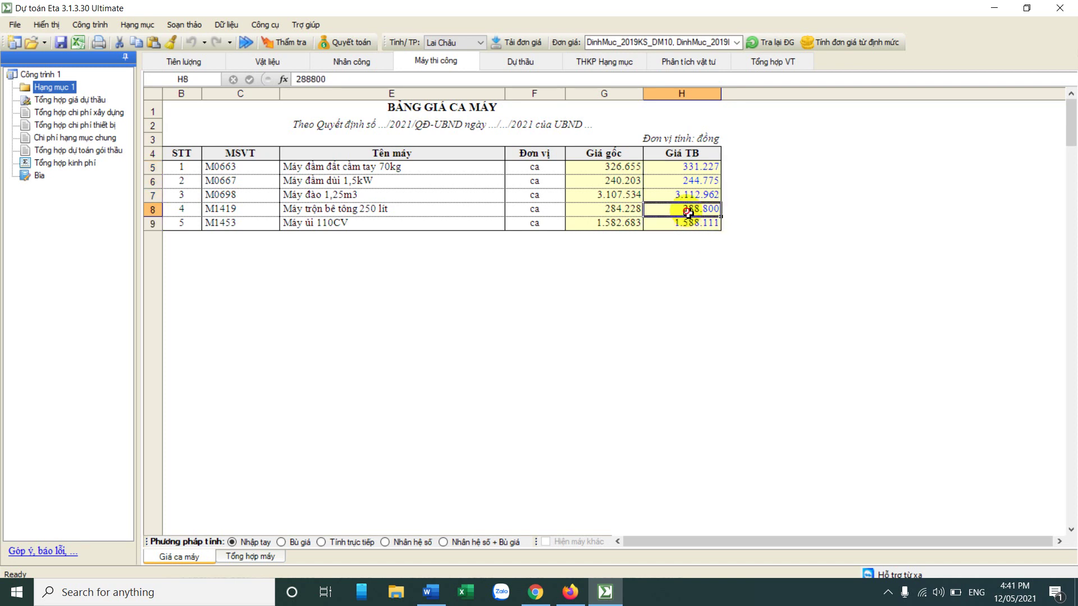
# Step: Compare with the Word document and highlight Quyết định 33/QĐ-SXD there as the reference for the machine prices
pyautogui.click(430, 592)
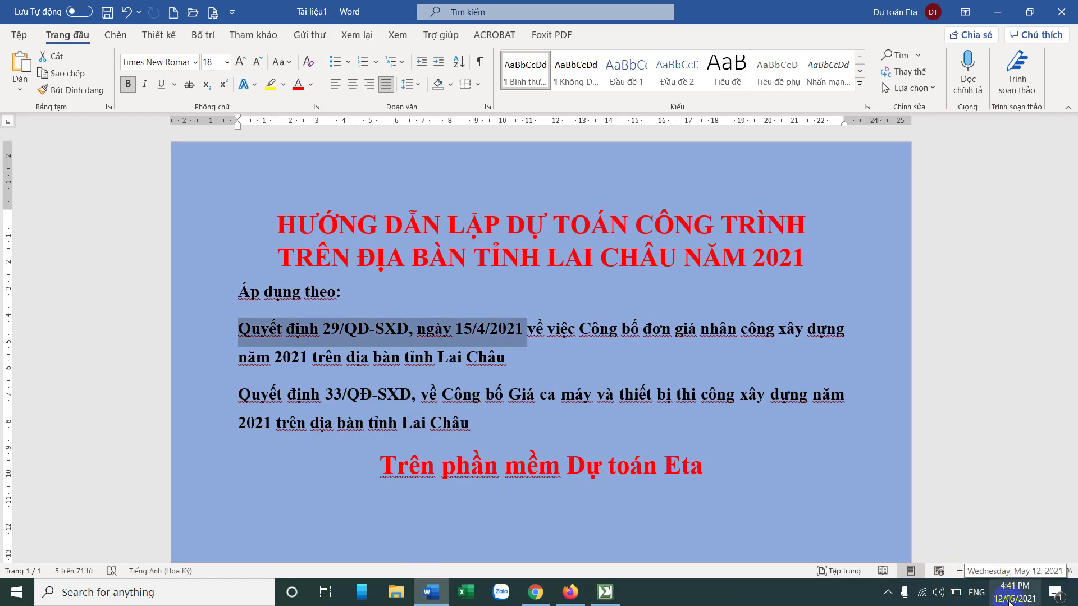
pyautogui.click(604, 592)
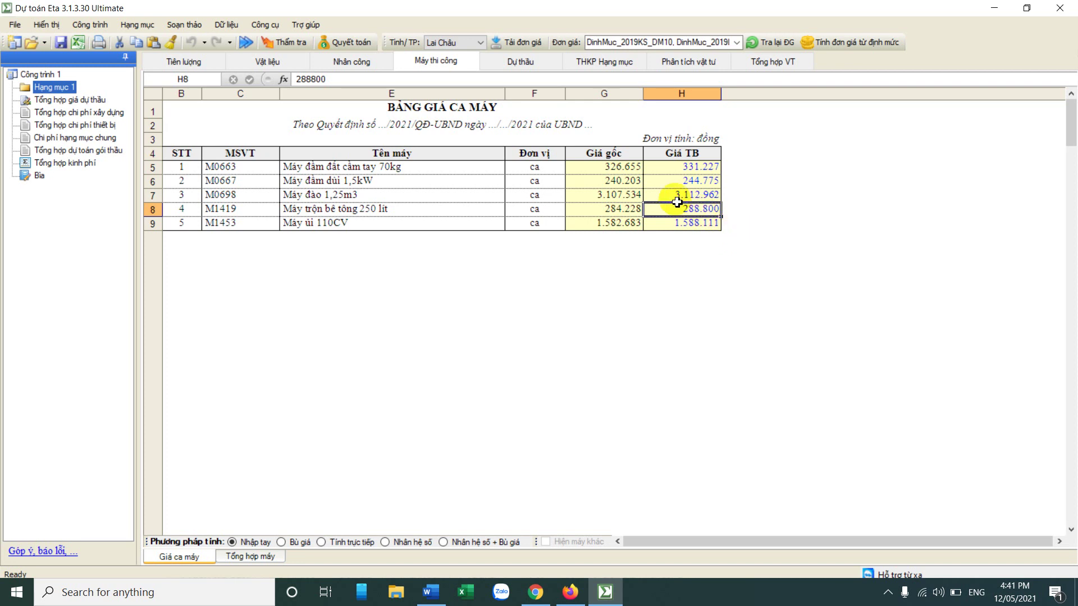
pyautogui.click(617, 180)
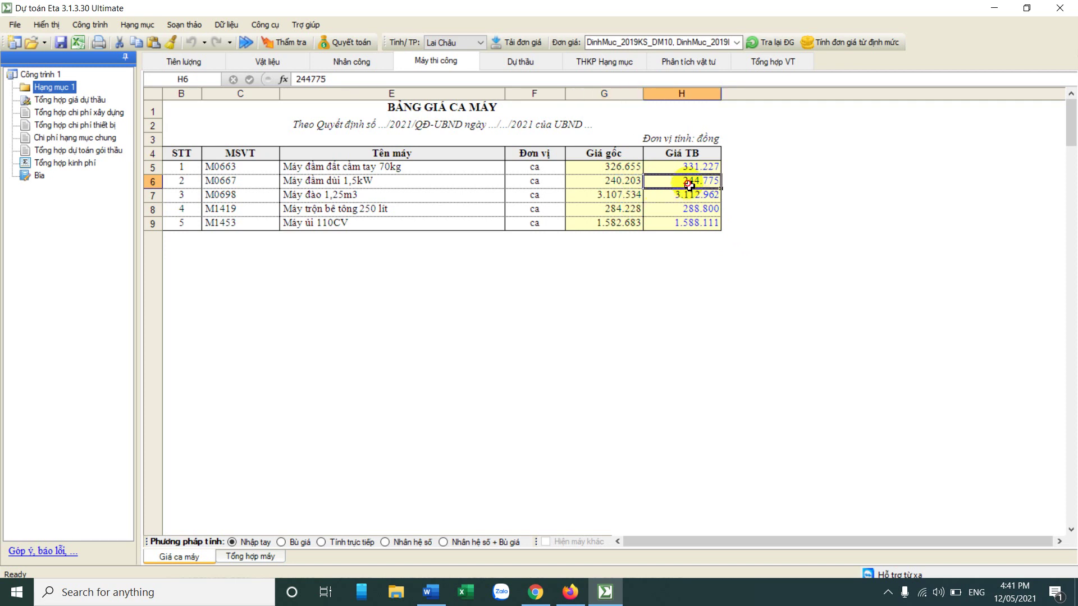
pyautogui.click(431, 593)
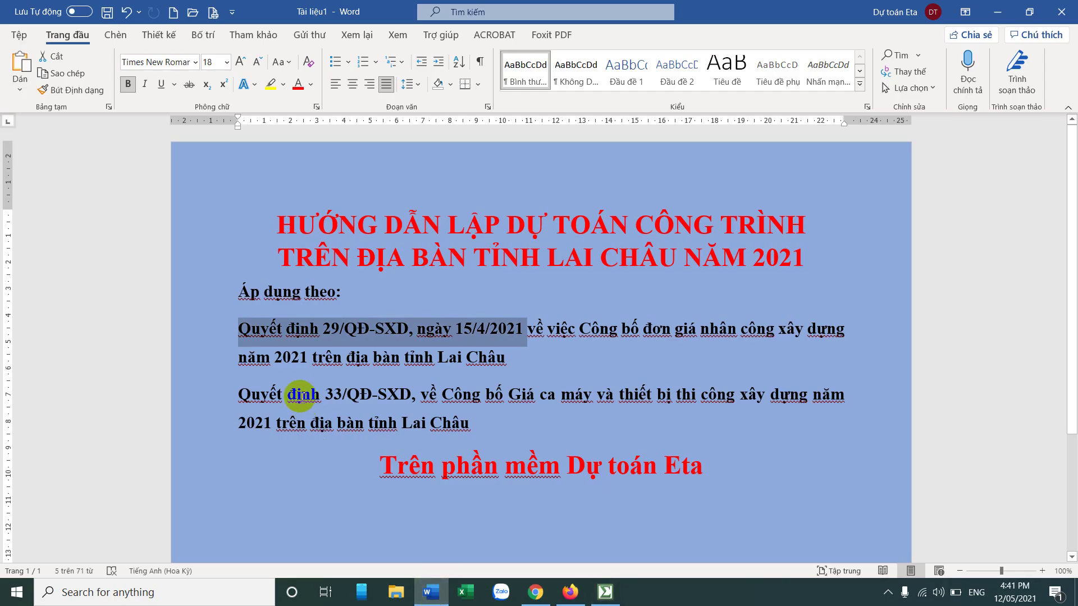
pyautogui.moveTo(238, 394); pyautogui.dragTo(411, 394)
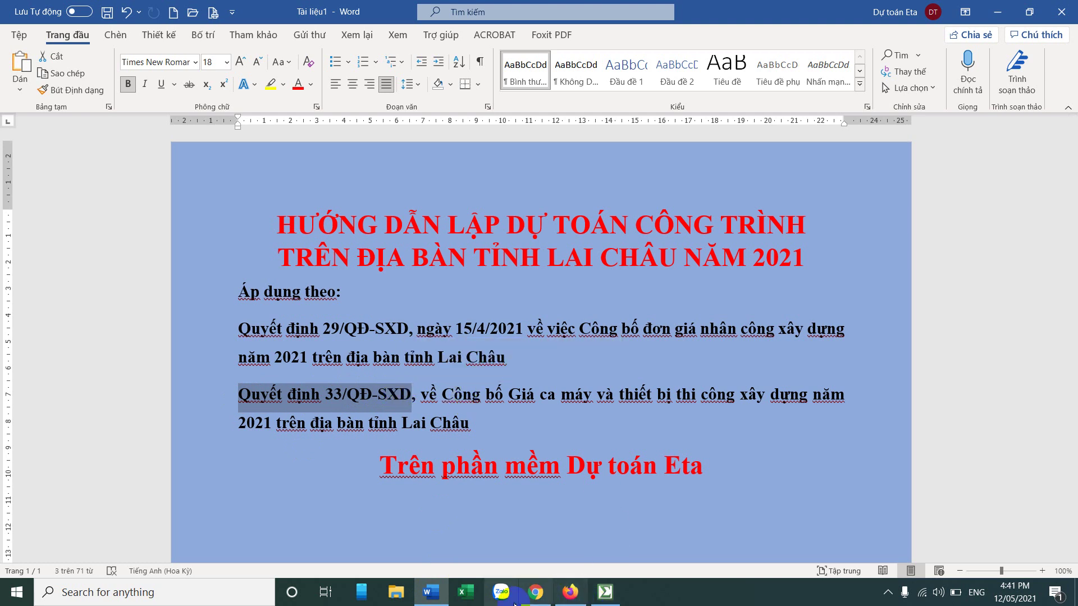
# Step: Switch to File Explorer and open the machine price decision PDF from the Lai Châu 2021 Ca may folder
pyautogui.click(397, 602)
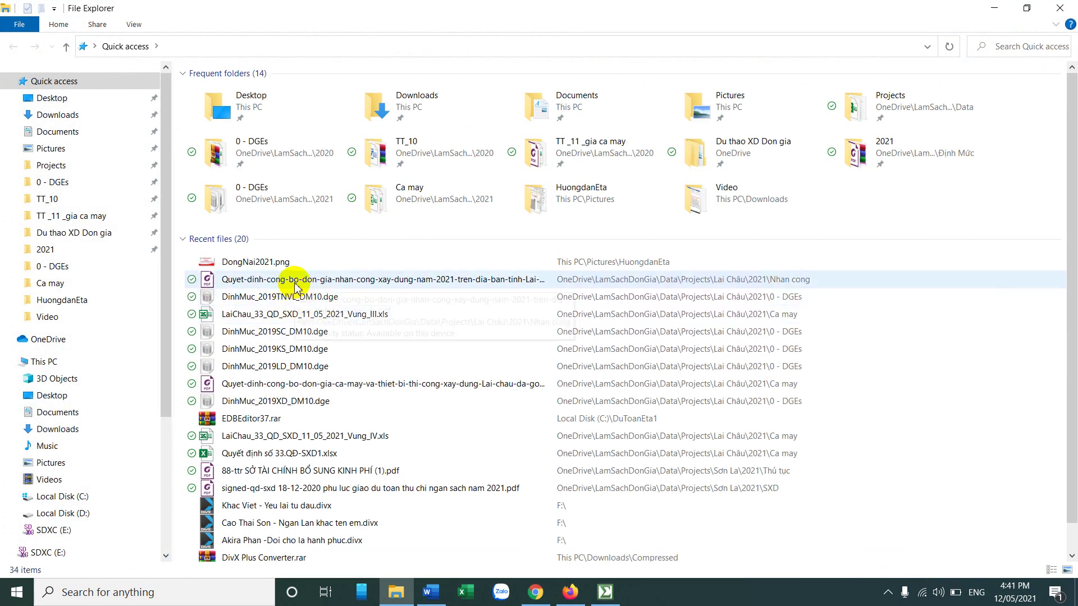
pyautogui.rightClick(296, 284)
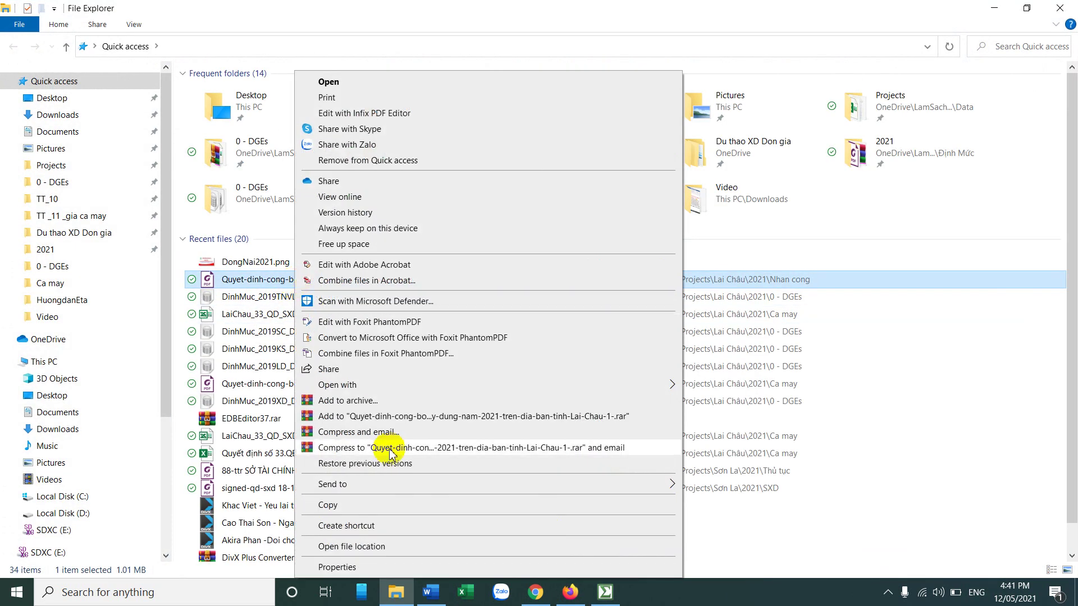
pyautogui.click(414, 544)
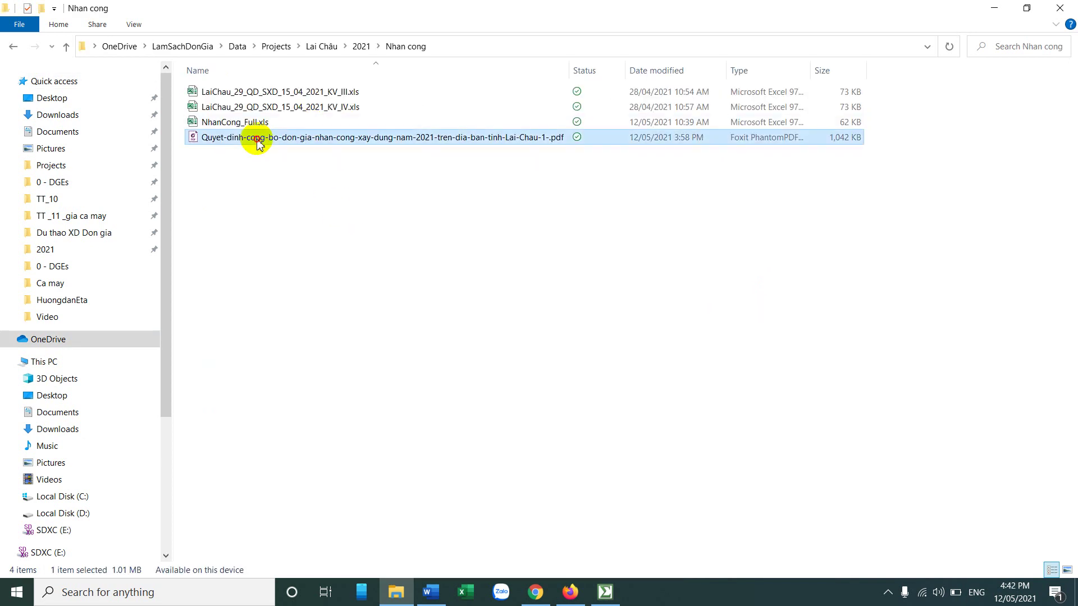
pyautogui.click(361, 46)
pyautogui.doubleClick(240, 107)
pyautogui.doubleClick(261, 167)
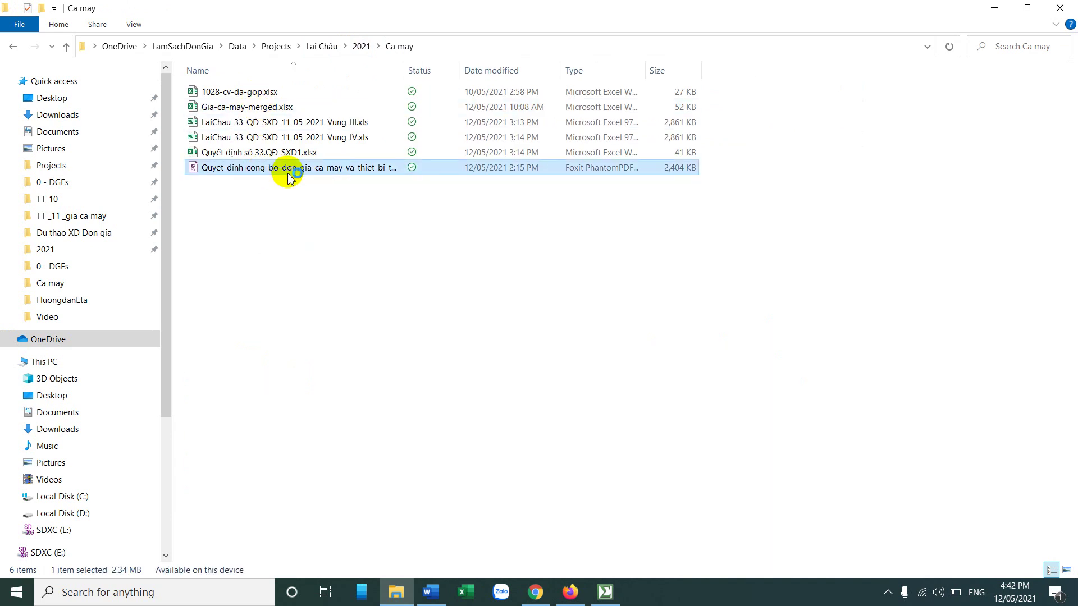
# Step: Find the base fuel prices on page 5 of the decision and mark the petrol and diesel values
pyautogui.scroll(-3, 444, 337)
pyautogui.scroll(-15, 441, 397)
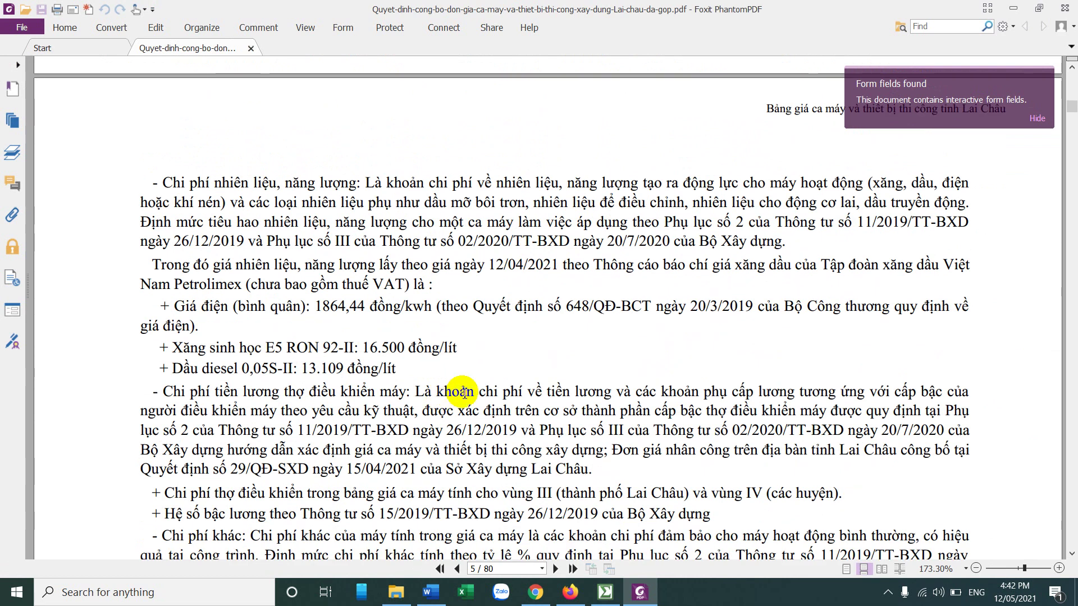
pyautogui.moveTo(363, 348); pyautogui.dragTo(397, 349)
pyautogui.moveTo(303, 368); pyautogui.dragTo(344, 371)
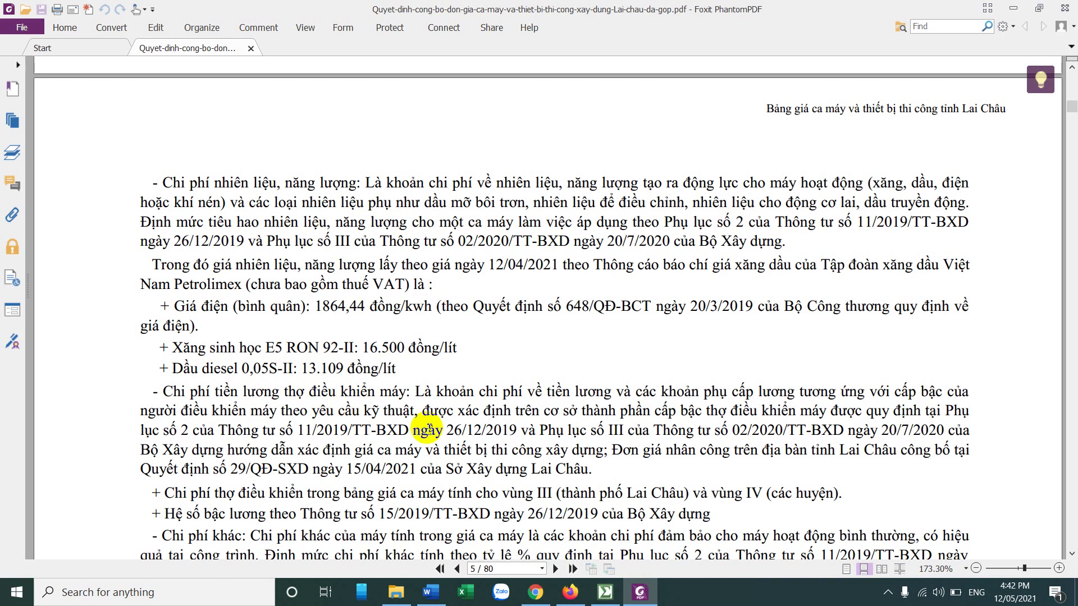
# Step: Switch back to Dự toán Eta, set the machine price calculation method to Bù giá and show the Bù giá ca máy table
pyautogui.click(605, 592)
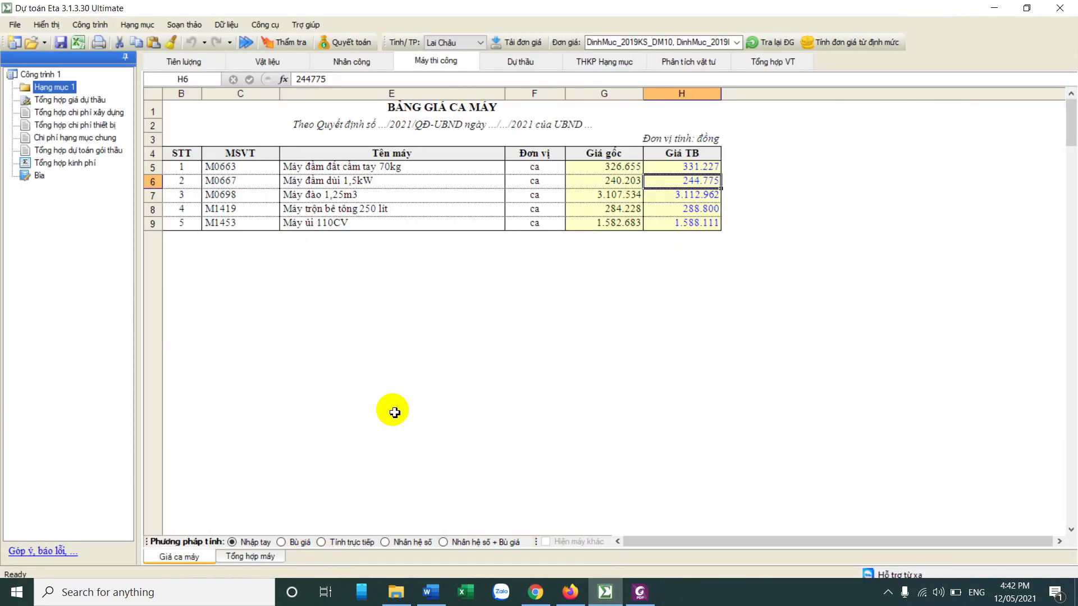
pyautogui.click(295, 543)
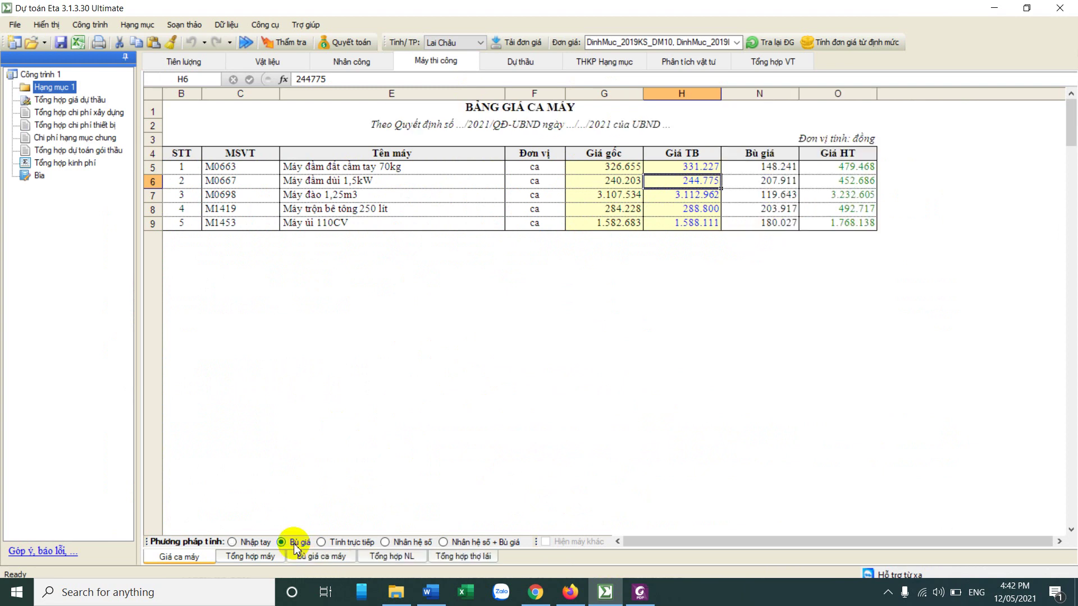
pyautogui.click(335, 558)
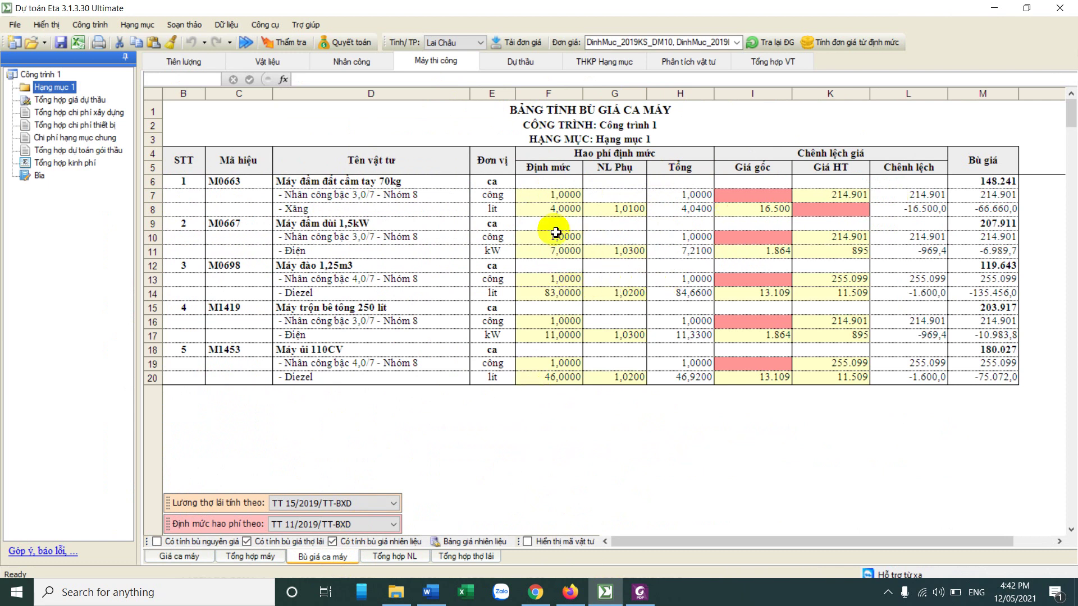
# Step: Check the labour and petrol rows of Máy đầm đất cầm tay 70kg, and disable Có tính bù giá thợ lái
pyautogui.moveTo(286, 178); pyautogui.dragTo(835, 196)
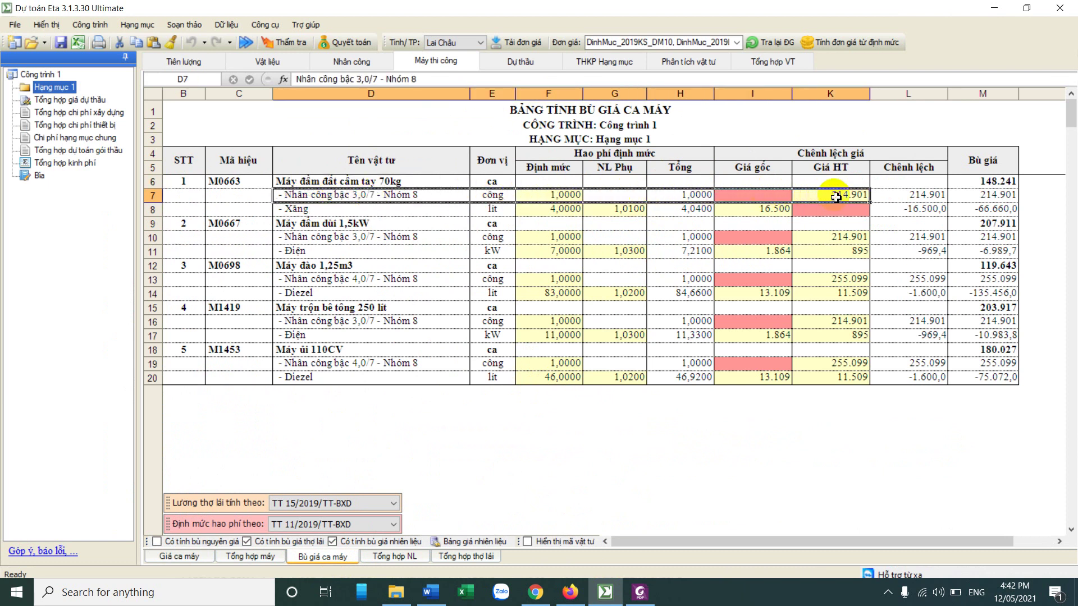
pyautogui.moveTo(403, 212); pyautogui.dragTo(850, 217)
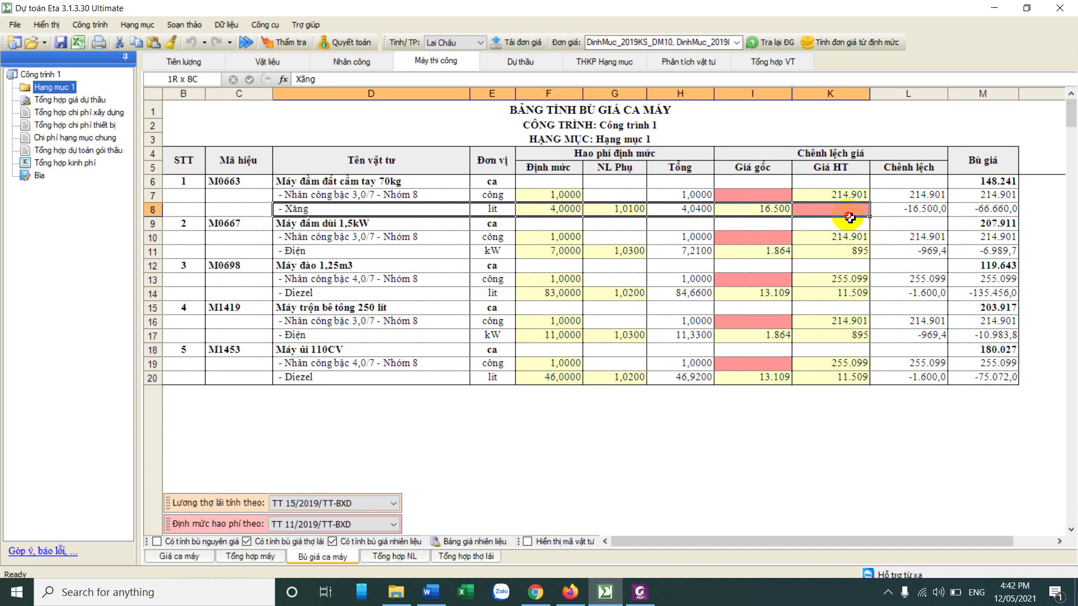
pyautogui.moveTo(427, 195); pyautogui.dragTo(831, 194)
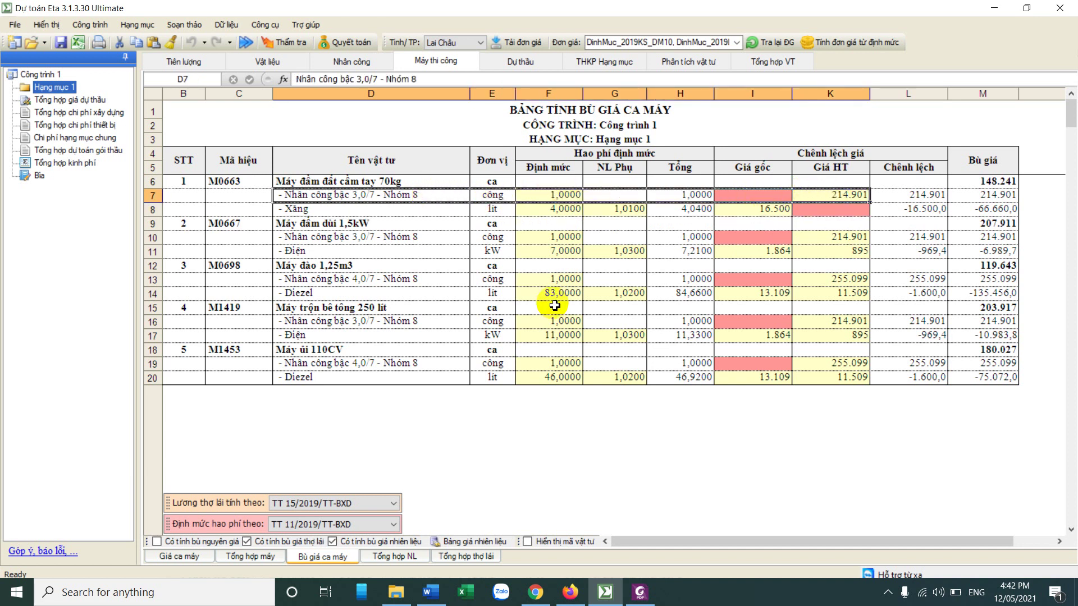
pyautogui.click(277, 544)
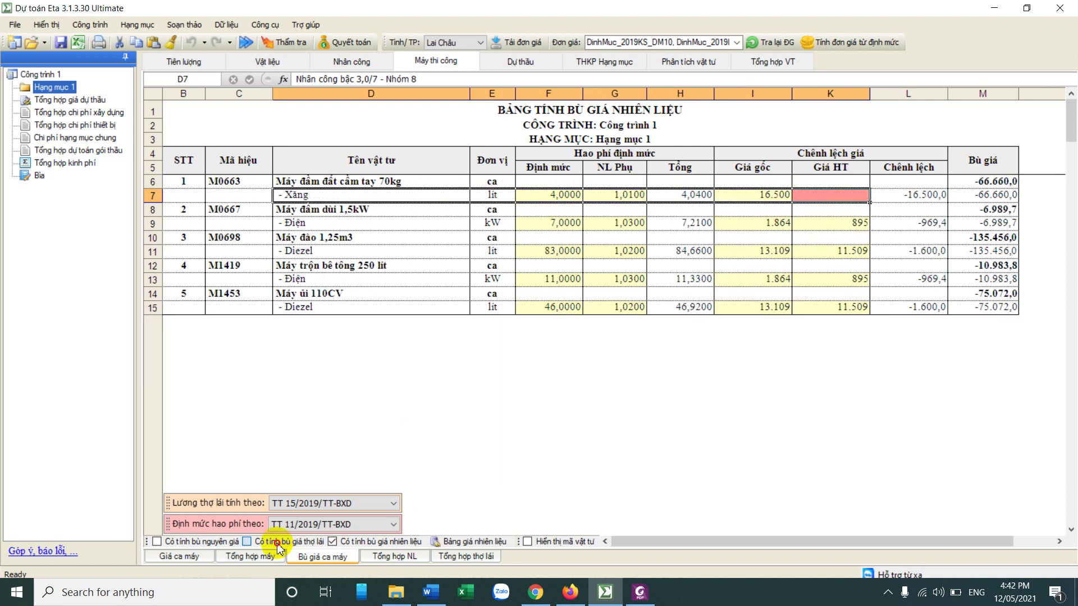
# Step: Open the announced fuel price list for the Giá HT column and download the available fuel prices
pyautogui.moveTo(838, 201); pyautogui.dragTo(847, 316)
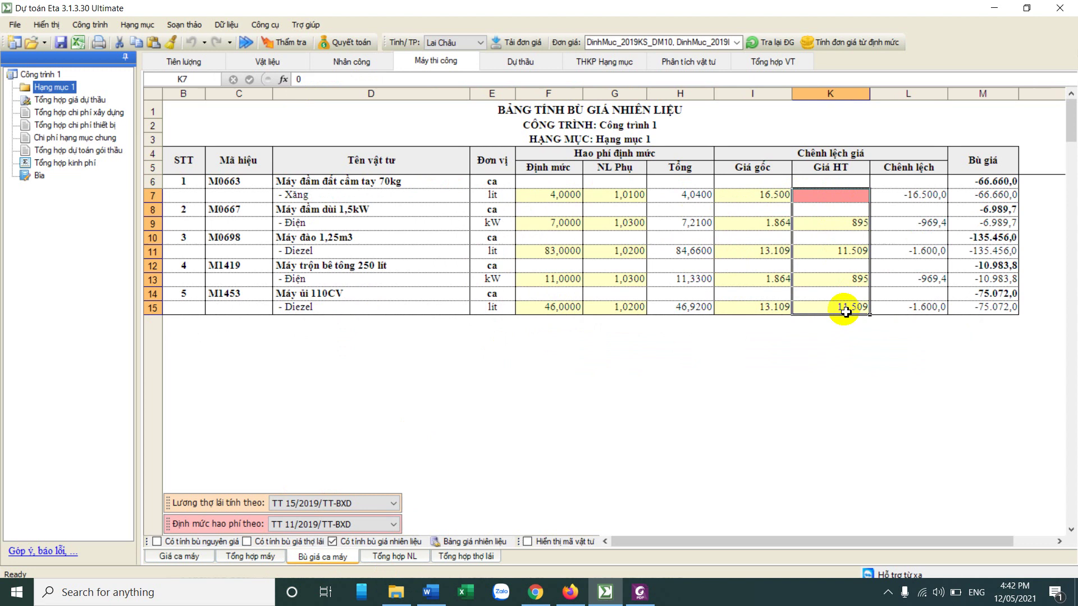
pyautogui.click(847, 226)
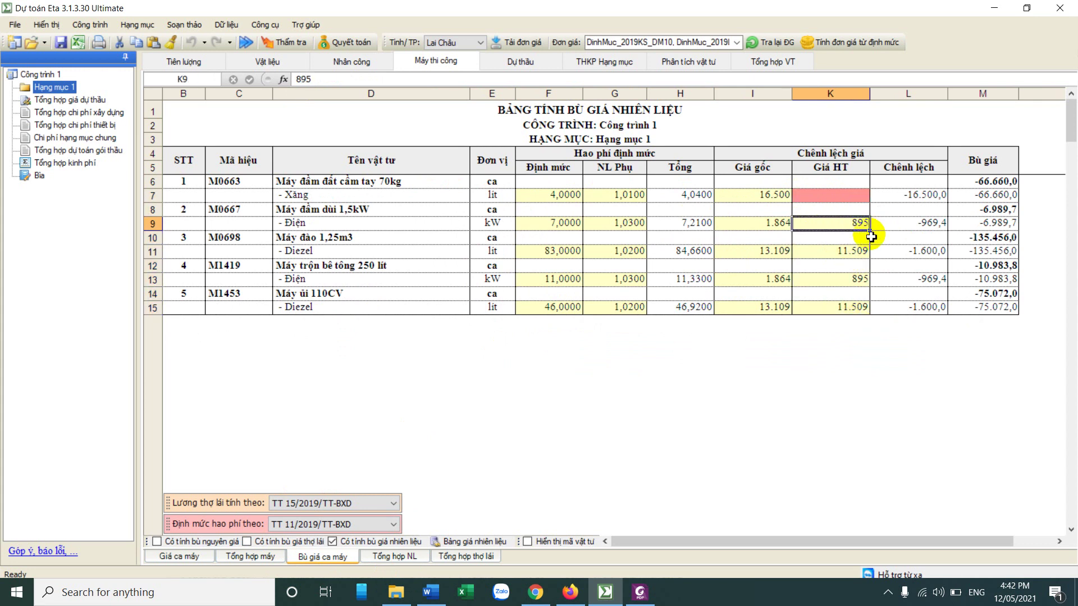
pyautogui.rightClick(830, 230)
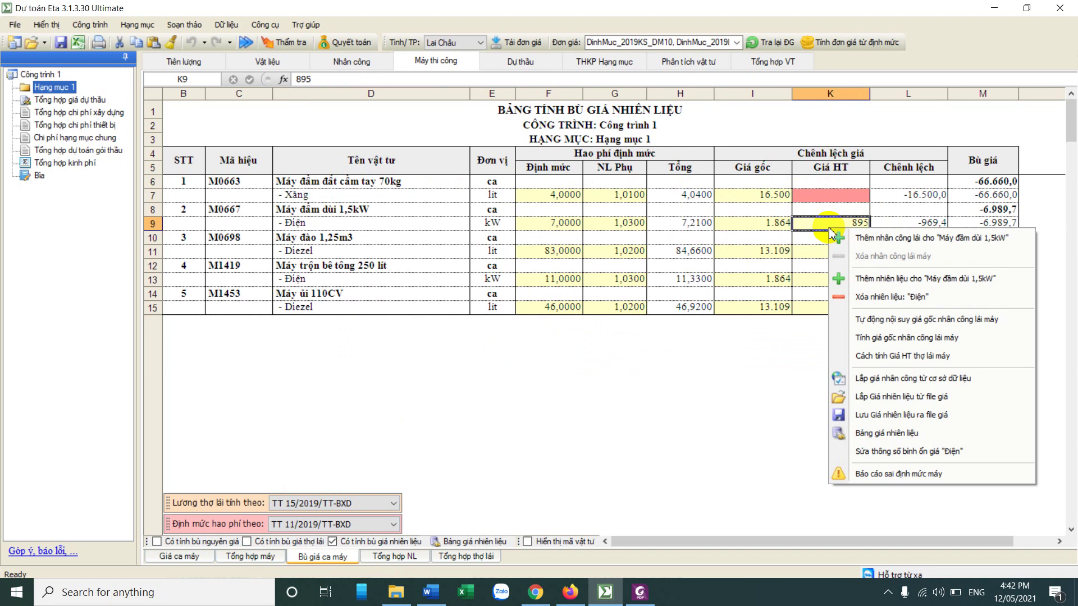
pyautogui.click(592, 339)
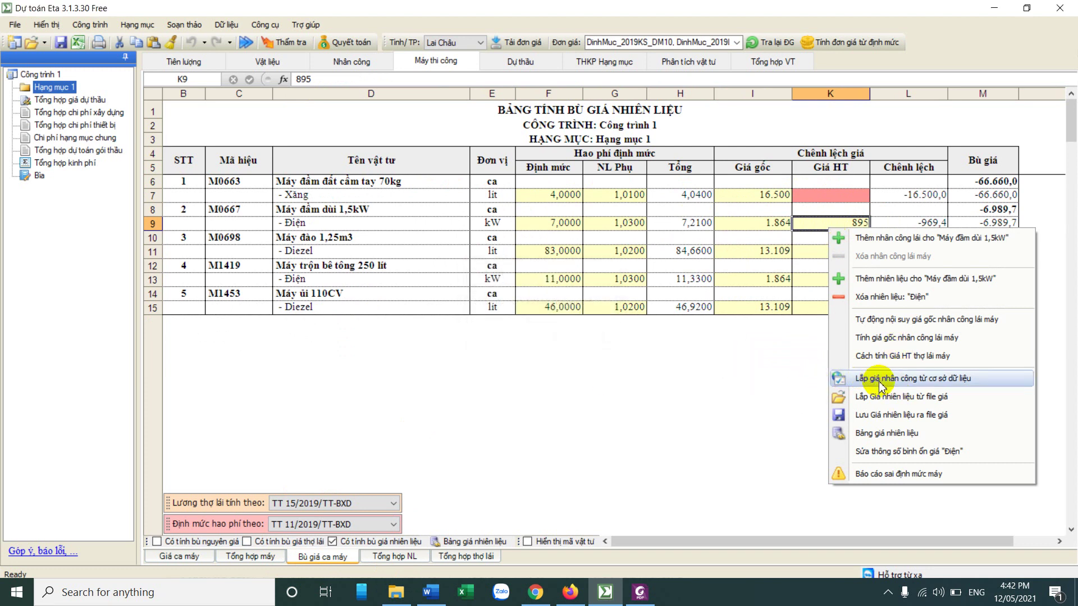
pyautogui.click(889, 397)
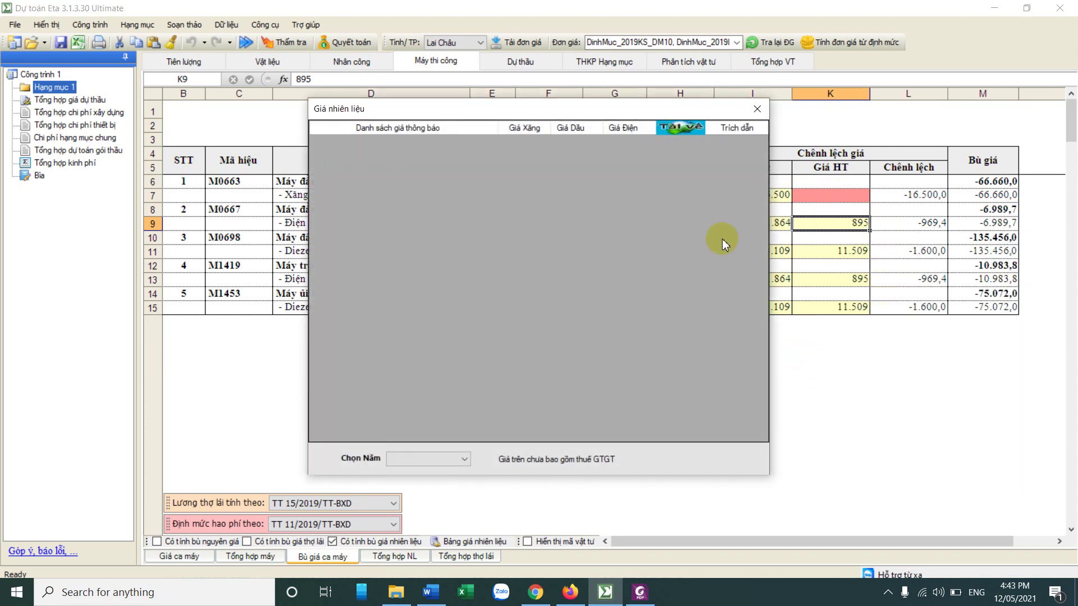
pyautogui.click(679, 130)
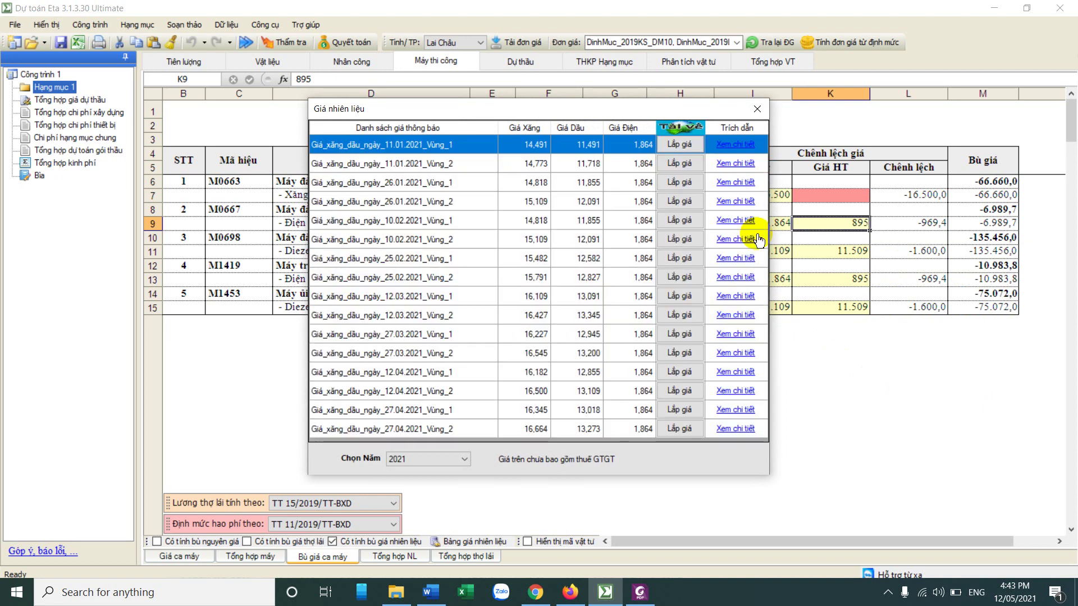
# Step: Apply the fuel prices Giá_xăng_dầu_ngày_27.04.2021_Vùng_2 to the fuel compensation table and check the petrol Giá HT
pyautogui.click(451, 429)
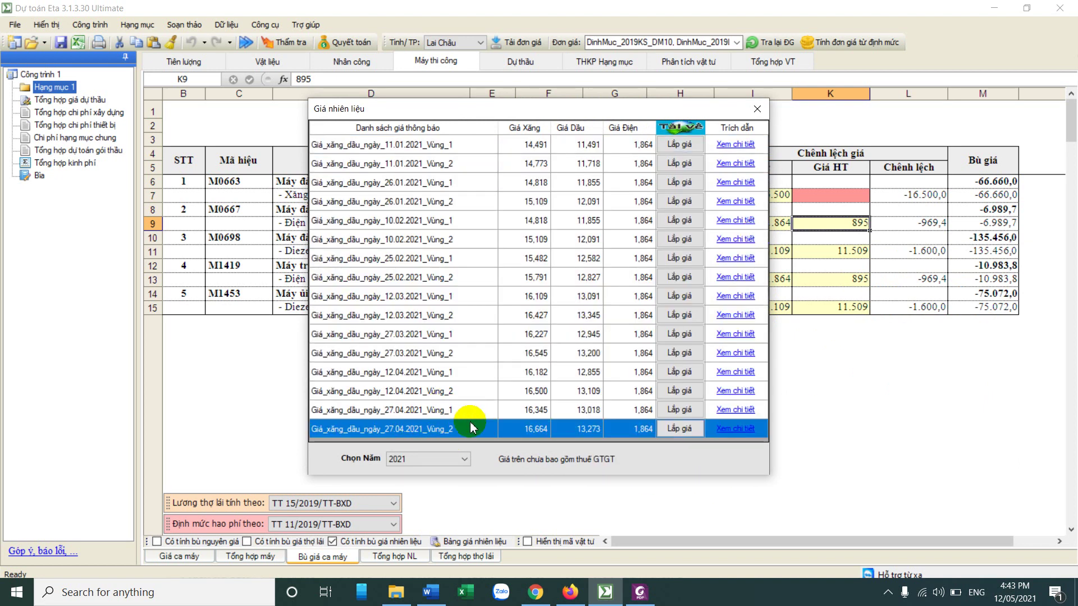
pyautogui.click(681, 431)
pyautogui.click(562, 343)
pyautogui.click(841, 198)
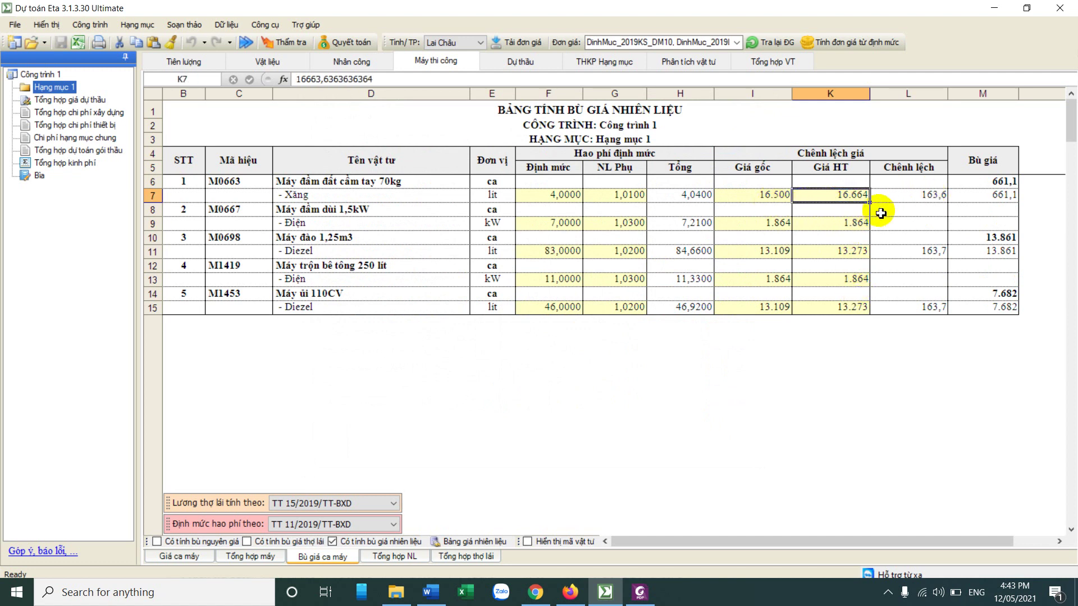
# Step: Check the electricity and diesel Giá HT, the diesel Chênh lệch and the Bù giá of Máy đầm đất cầm tay 70kg
pyautogui.click(840, 224)
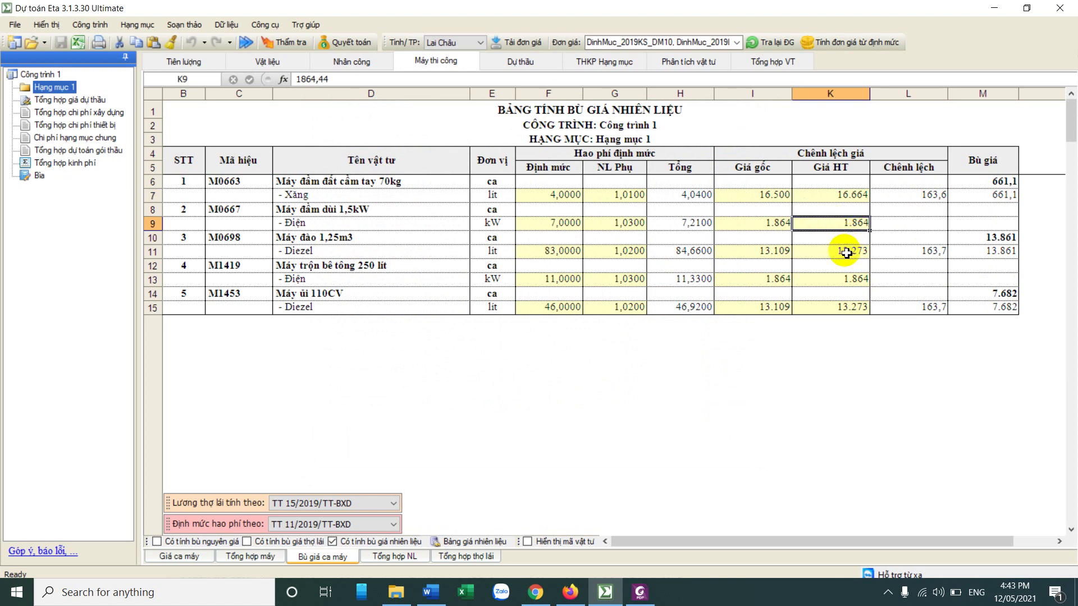
pyautogui.click(846, 309)
pyautogui.click(937, 311)
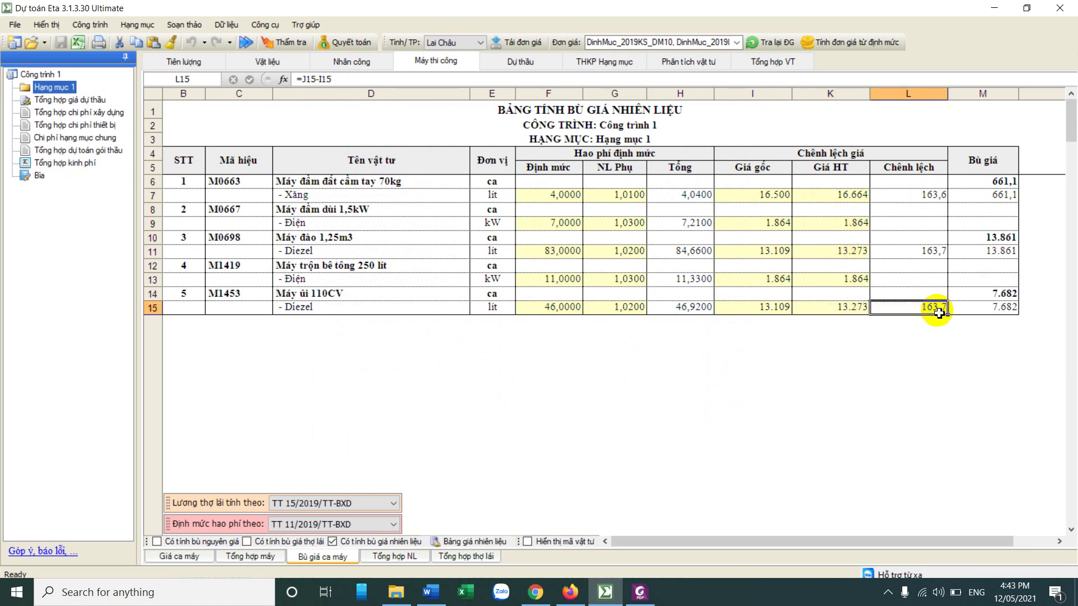
pyautogui.click(993, 183)
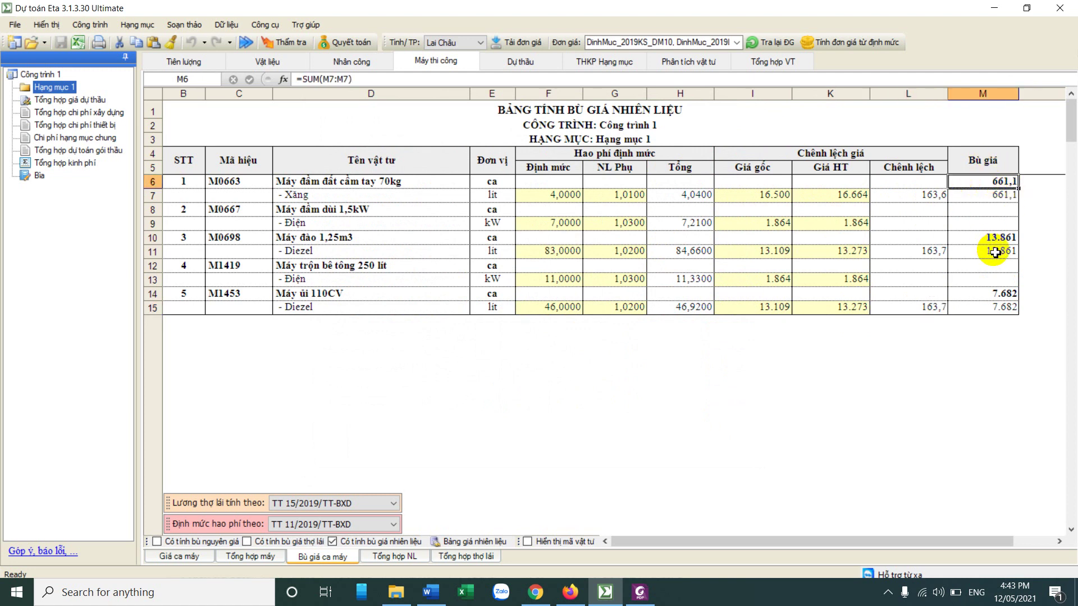
# Step: Show the Giá ca máy table and review its Bù giá values and the Giá HT of Máy đầm đất cầm tay 70kg
pyautogui.click(182, 556)
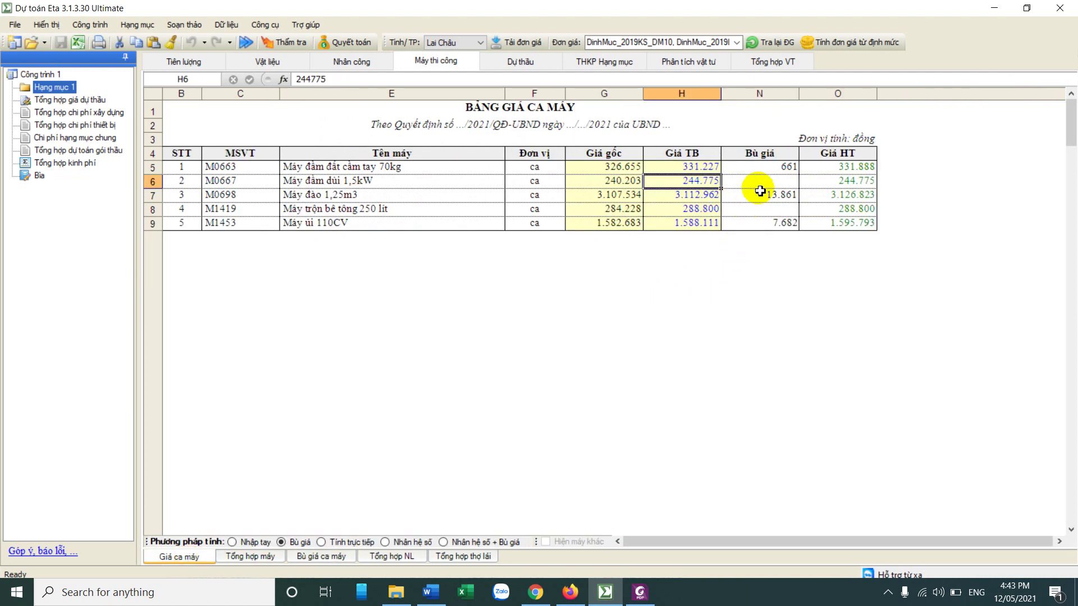
pyautogui.moveTo(756, 168); pyautogui.dragTo(760, 222)
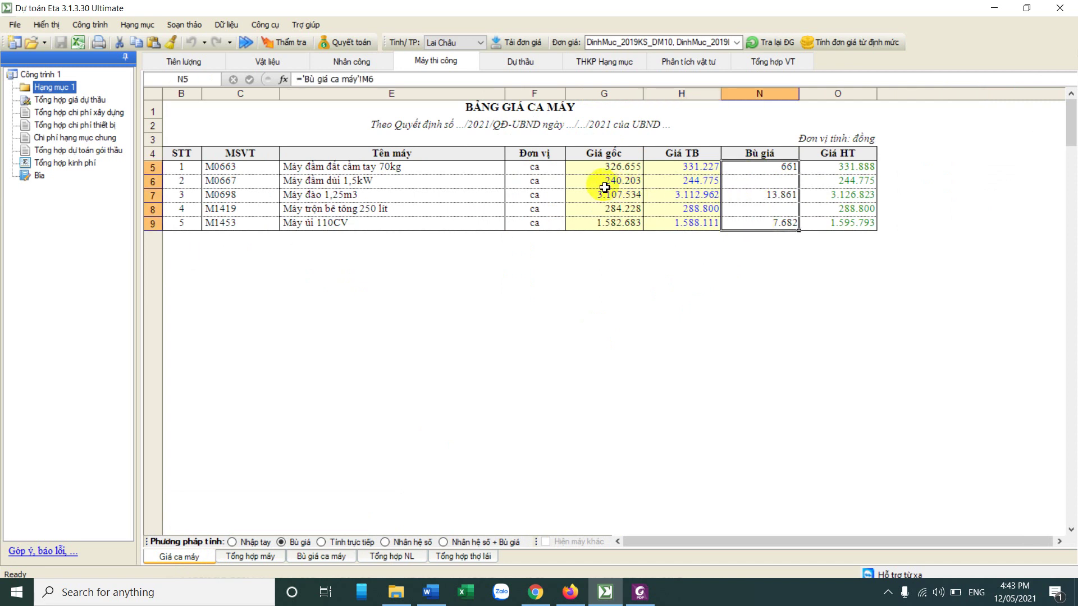
pyautogui.moveTo(755, 183)
pyautogui.mouseDown()
pyautogui.moveTo(823, 184)
pyautogui.moveTo(769, 222)
pyautogui.moveTo(765, 191)
pyautogui.mouseUp()
pyautogui.click(770, 166)
pyautogui.click(760, 194)
pyautogui.click(769, 223)
pyautogui.click(842, 167)
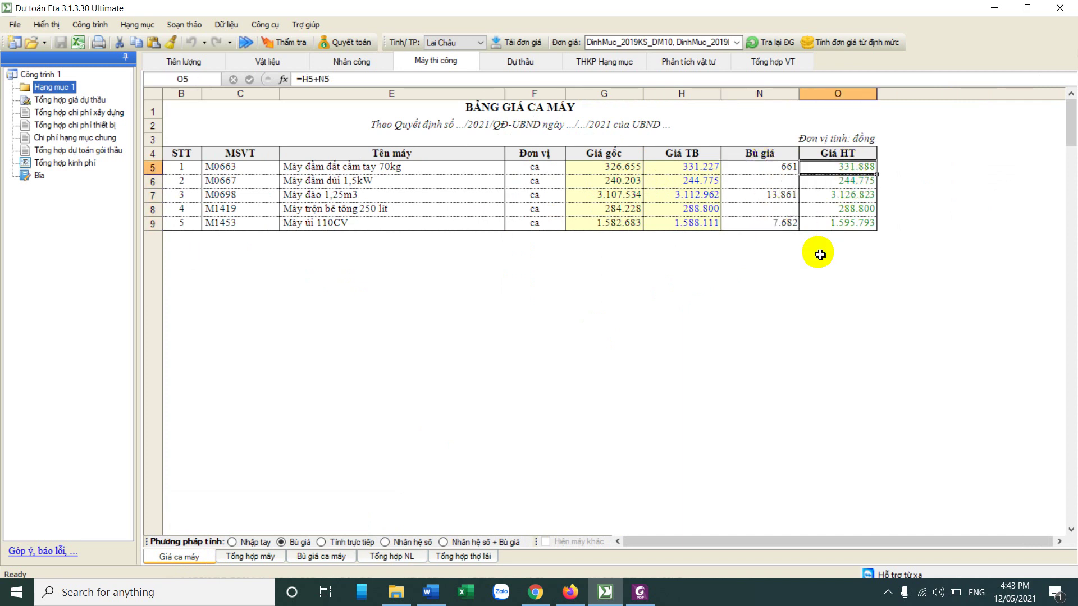
# Step: Show the Tổng hợp máy table and review its Thành tiền price differences and Khối lượng values
pyautogui.click(251, 557)
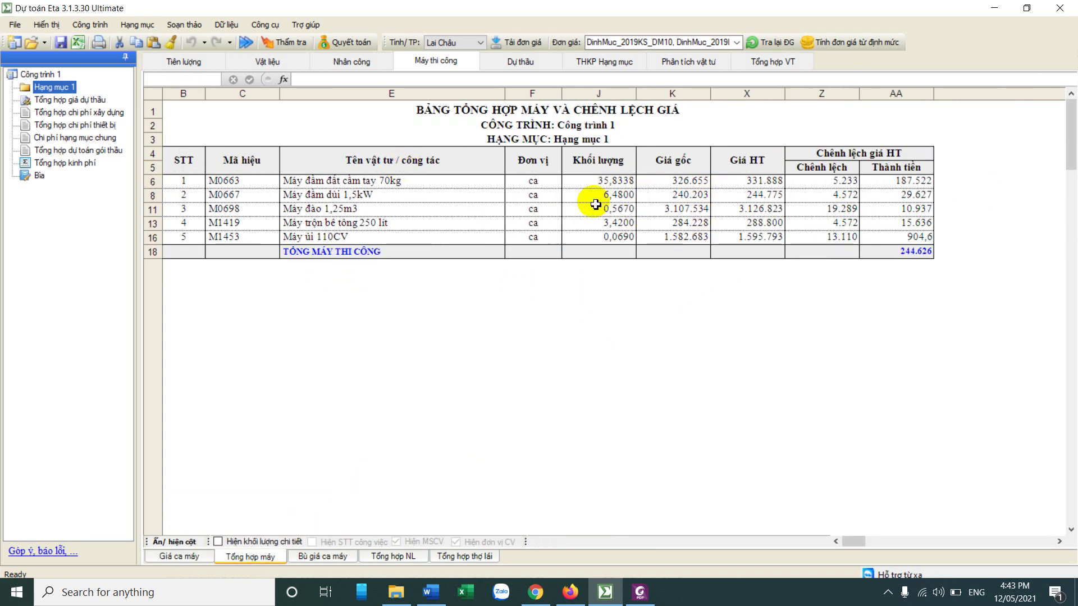
pyautogui.moveTo(894, 180); pyautogui.dragTo(882, 249)
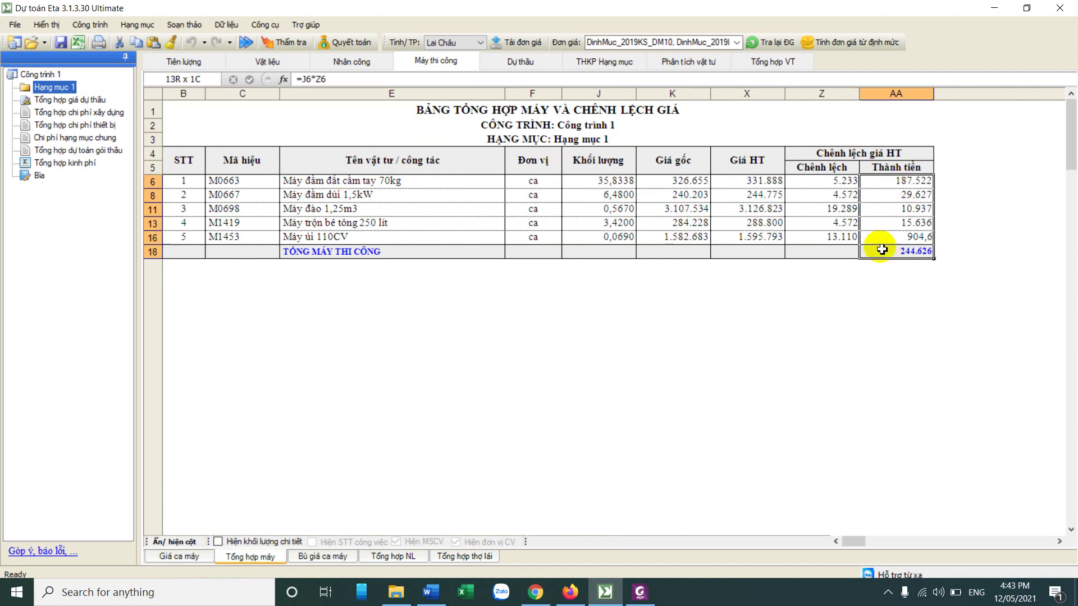
pyautogui.moveTo(612, 180); pyautogui.dragTo(620, 228)
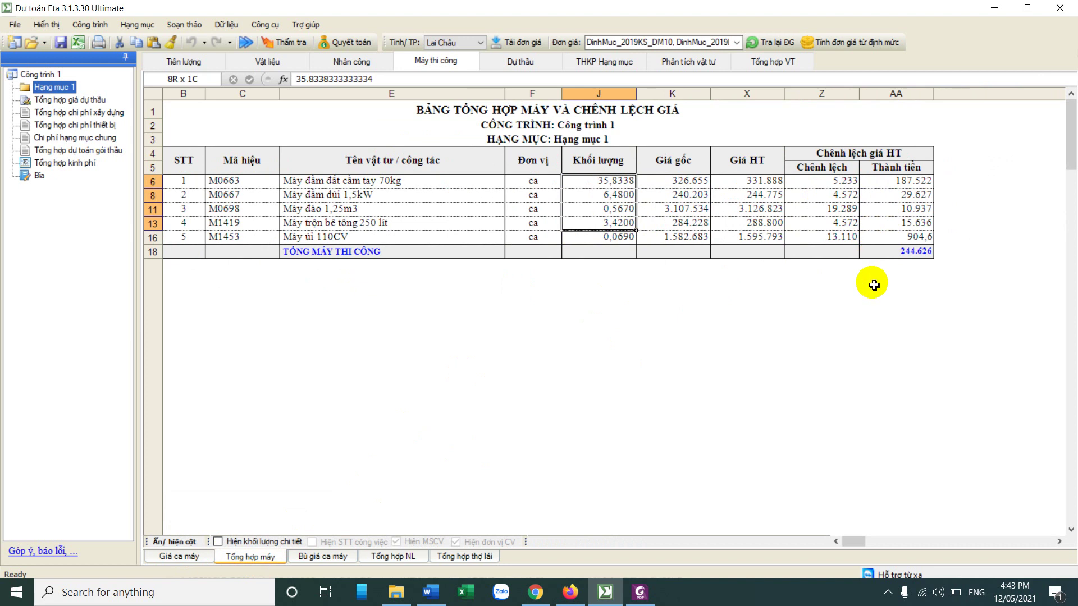
# Step: Review the quantities and price differences in the material summary, and show the labour summary
pyautogui.click(269, 61)
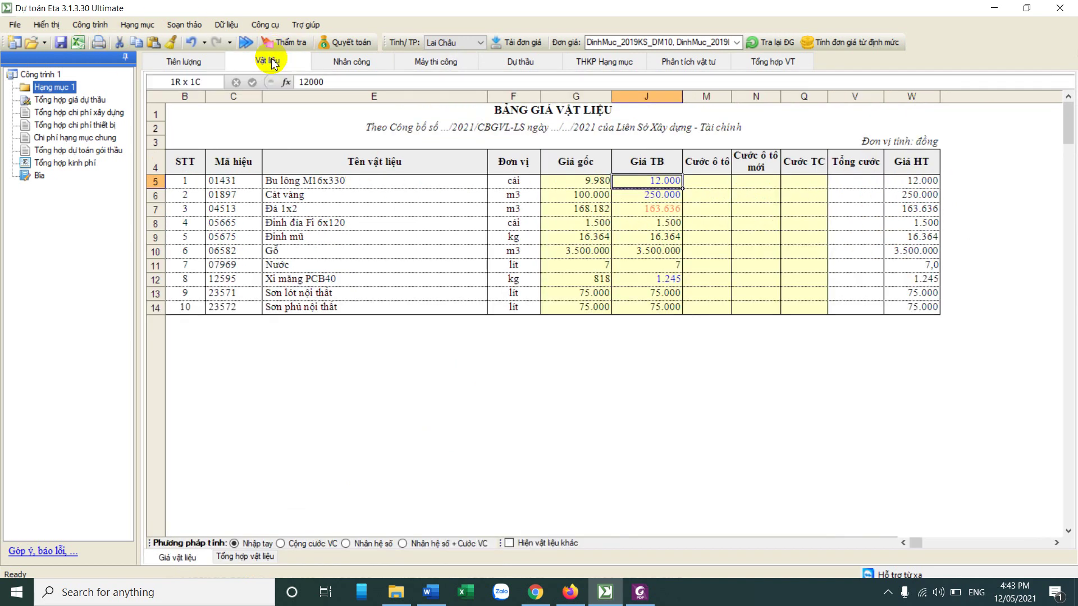
pyautogui.click(255, 557)
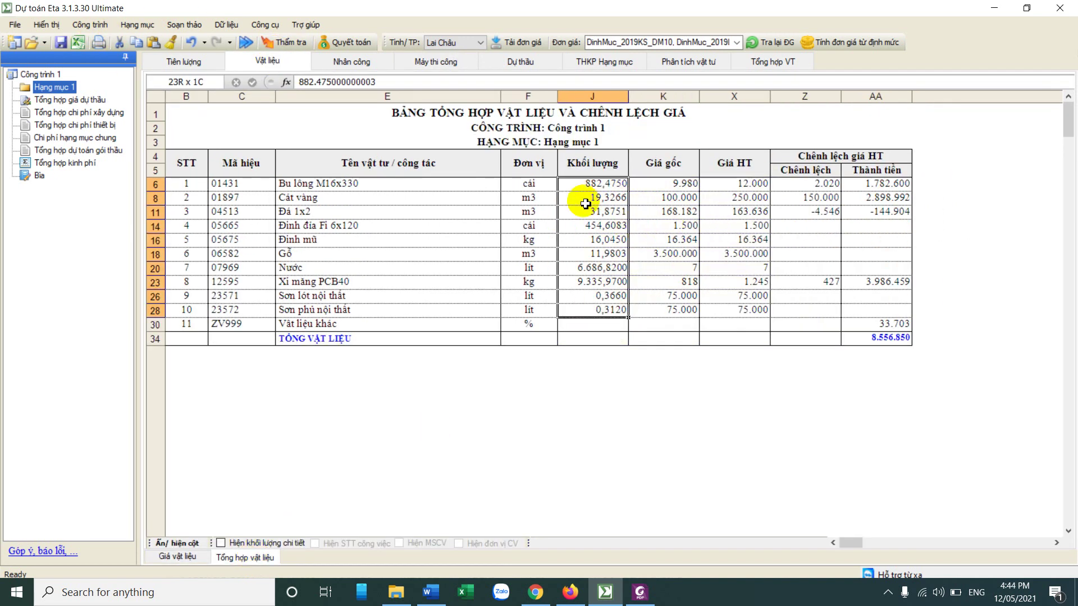
pyautogui.moveTo(595, 198); pyautogui.dragTo(837, 325)
pyautogui.click(373, 66)
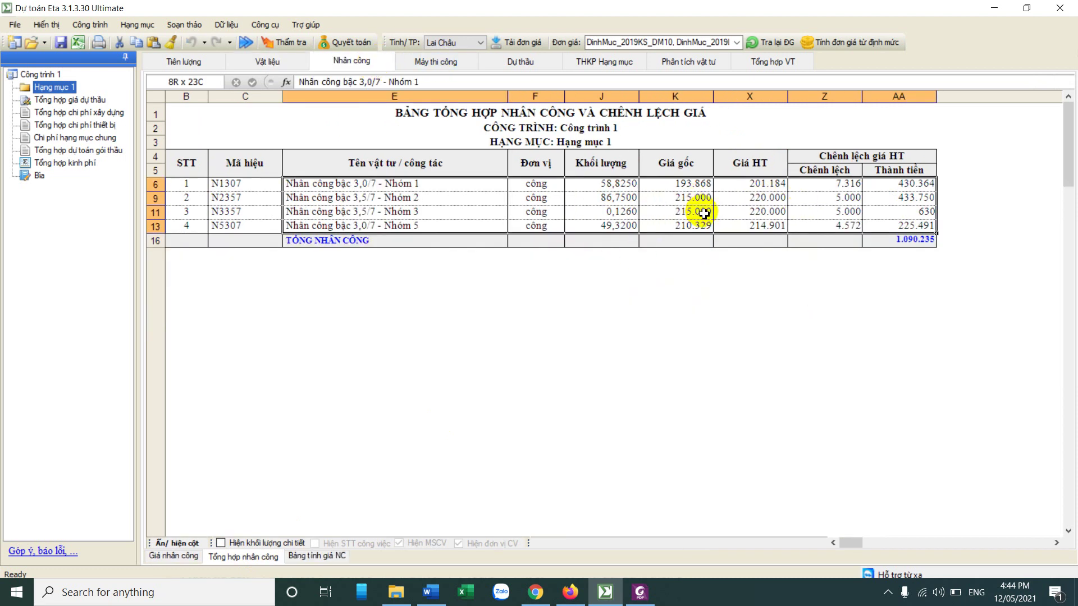
# Step: Review the machines' Giá TB values and the fuel rows of the Bù giá ca máy table, and return to Giá ca máy
pyautogui.click(436, 62)
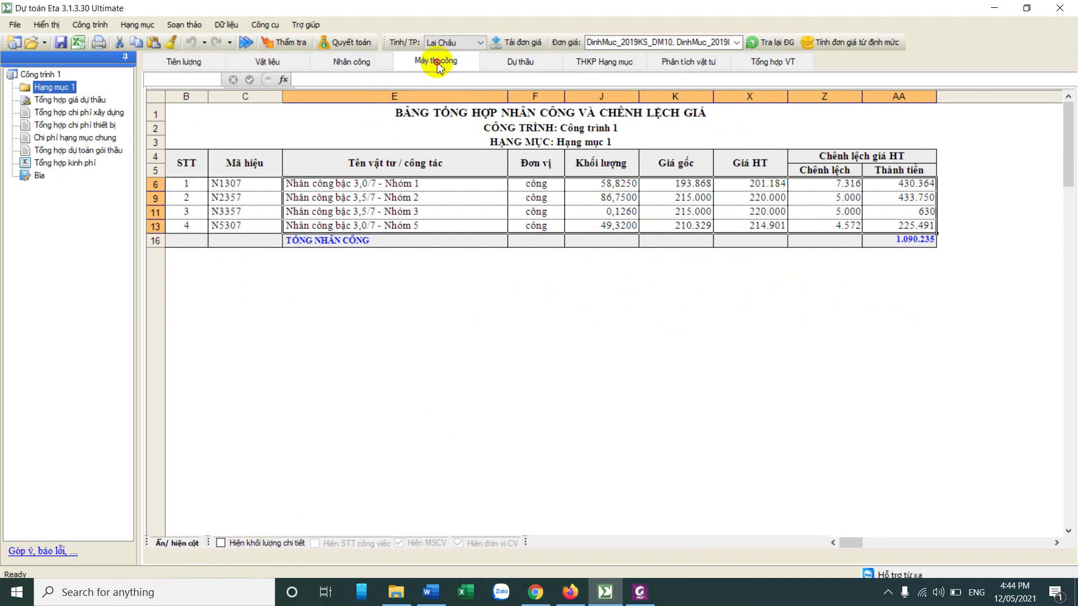
pyautogui.click(197, 558)
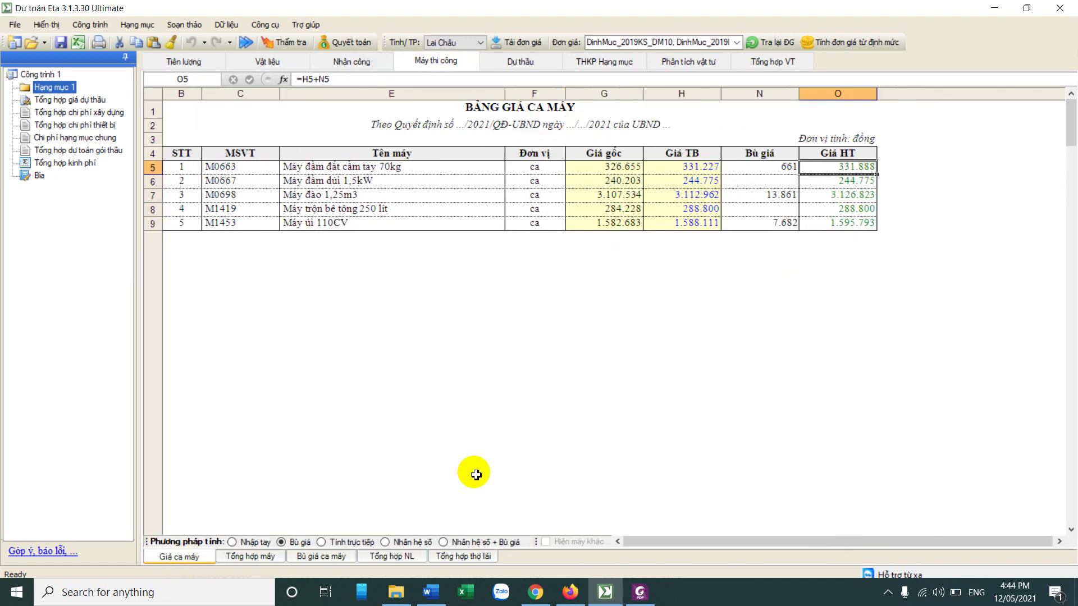
pyautogui.moveTo(691, 166); pyautogui.dragTo(687, 223)
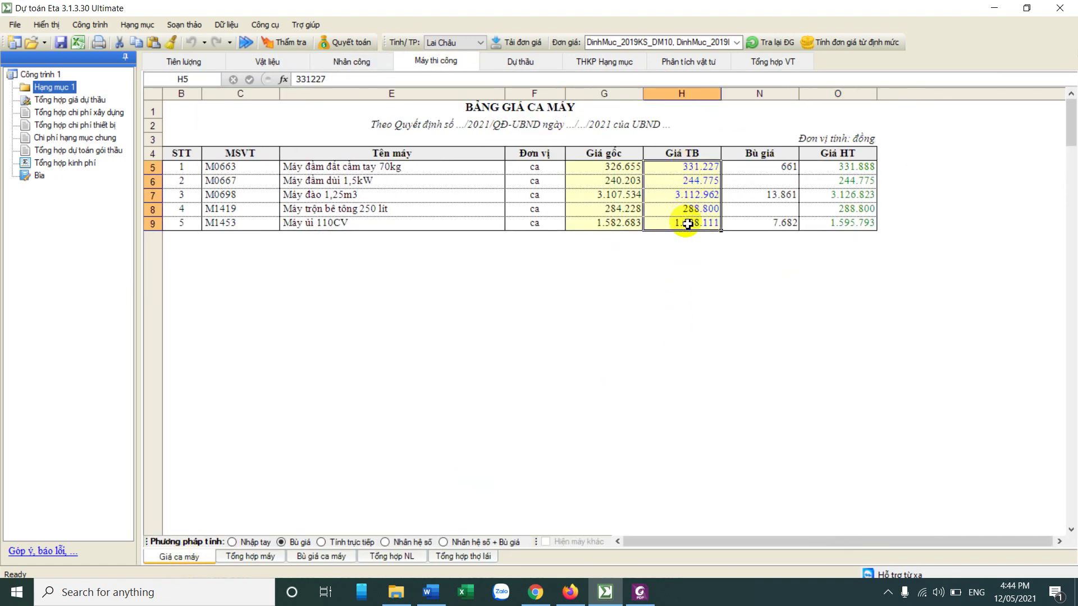
pyautogui.click(318, 557)
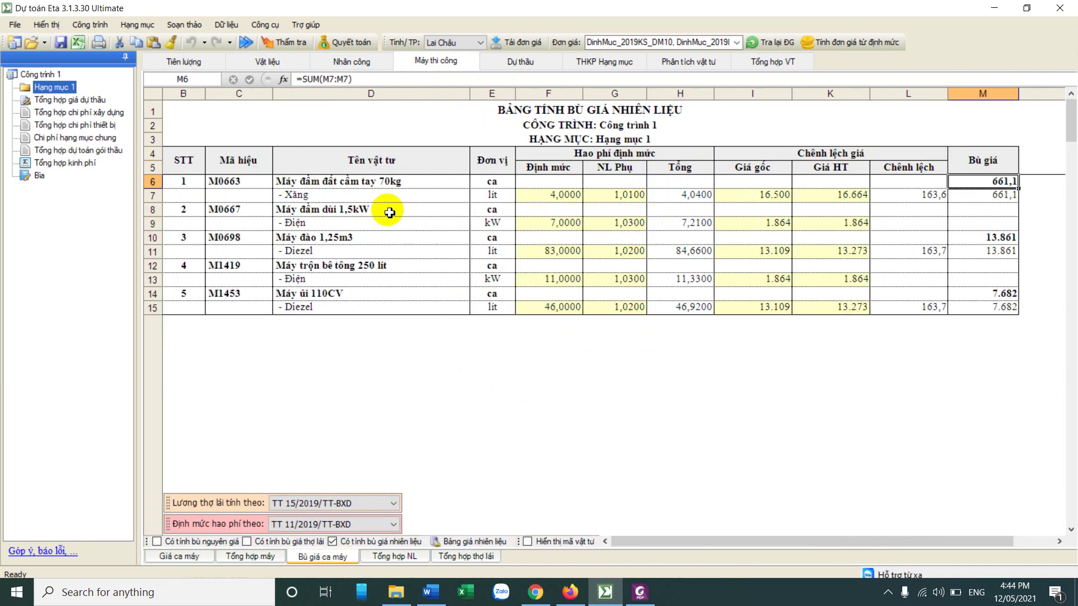
pyautogui.moveTo(313, 198); pyautogui.dragTo(987, 297)
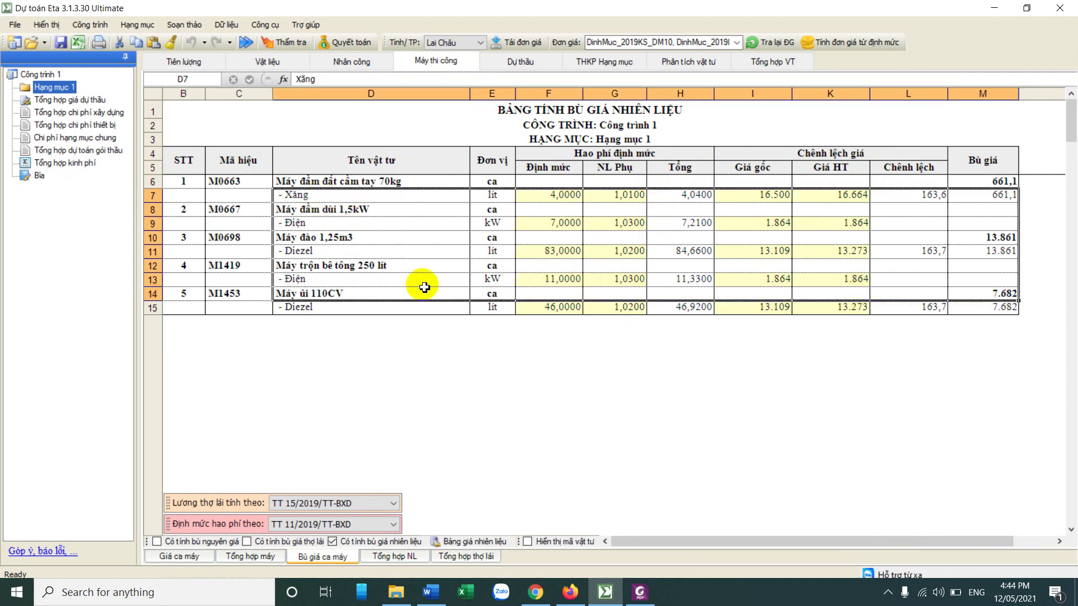
pyautogui.click(392, 223)
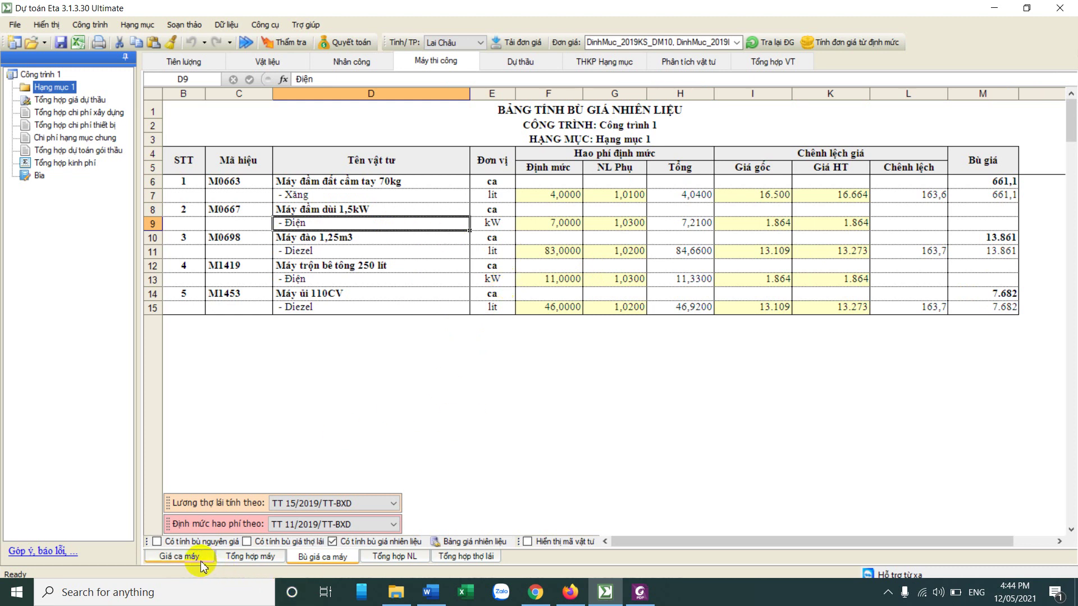
pyautogui.click(179, 556)
# Step: Show the Dự thầu detailed unit price table and review the material, labour and cost rows of item AG.11111
pyautogui.click(508, 64)
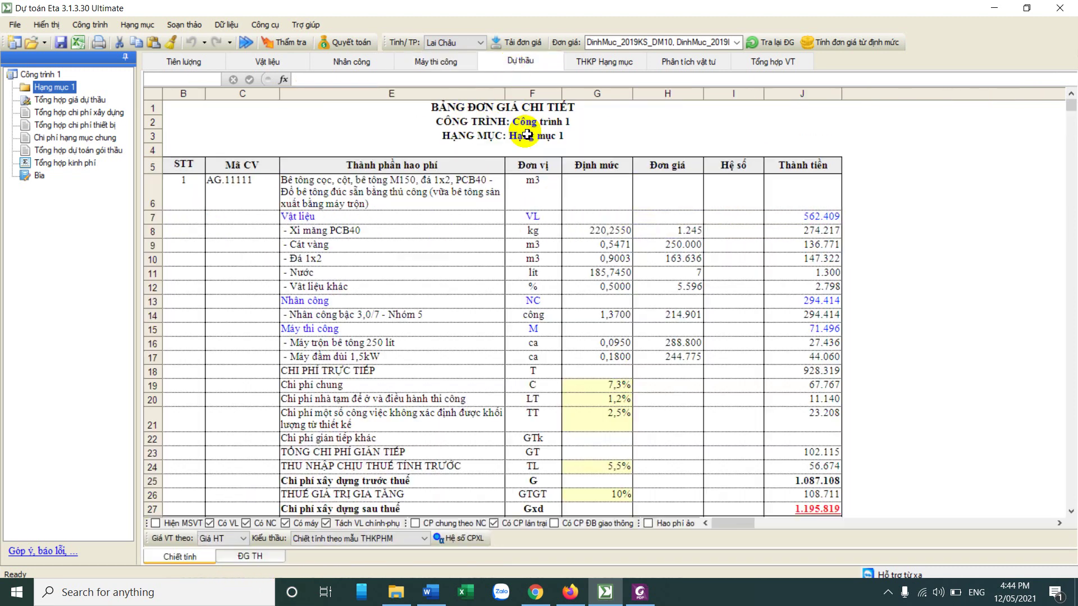
pyautogui.click(320, 313)
pyautogui.click(368, 244)
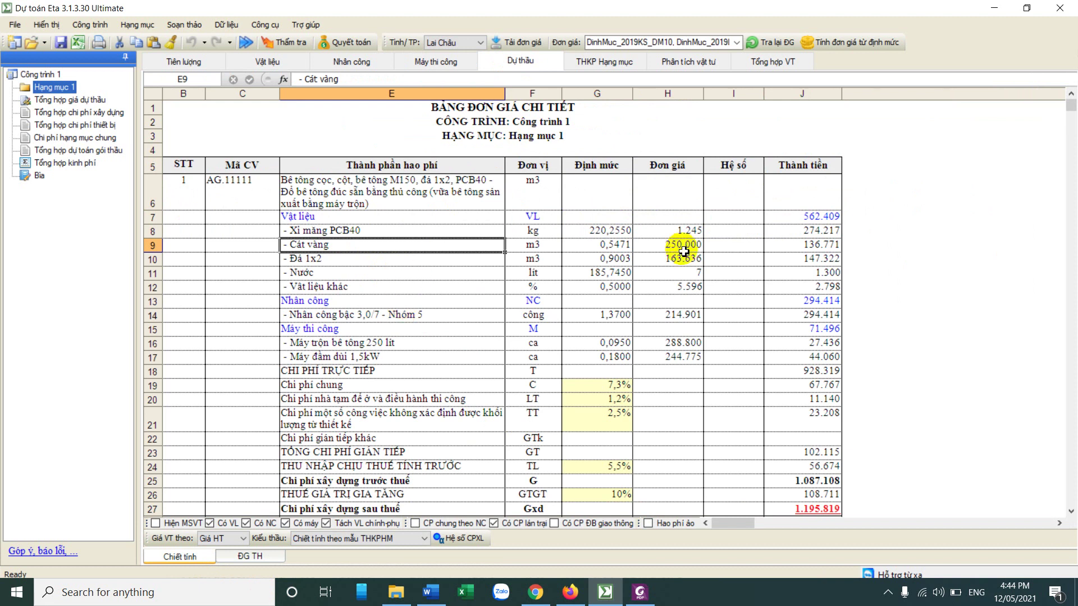
pyautogui.click(344, 206)
pyautogui.scroll(-3, 385, 330)
pyautogui.scroll(-4, 385, 330)
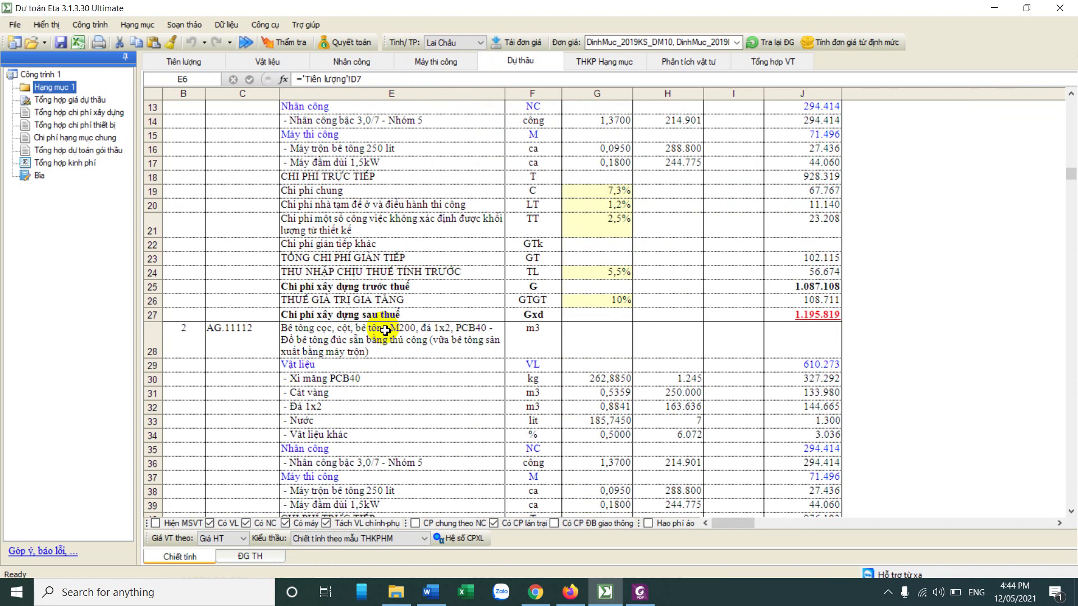
# Step: Show the ĐG TH summary unit price table and review all work items and the TỔNG CỘNG amount
pyautogui.click(272, 558)
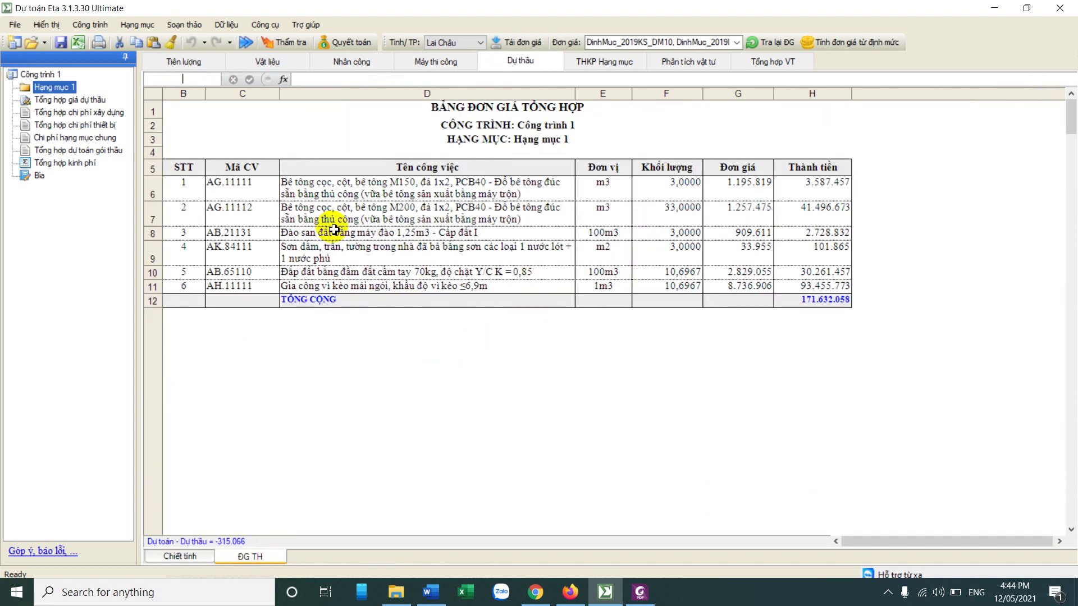
pyautogui.moveTo(253, 192); pyautogui.dragTo(816, 301)
pyautogui.click(817, 301)
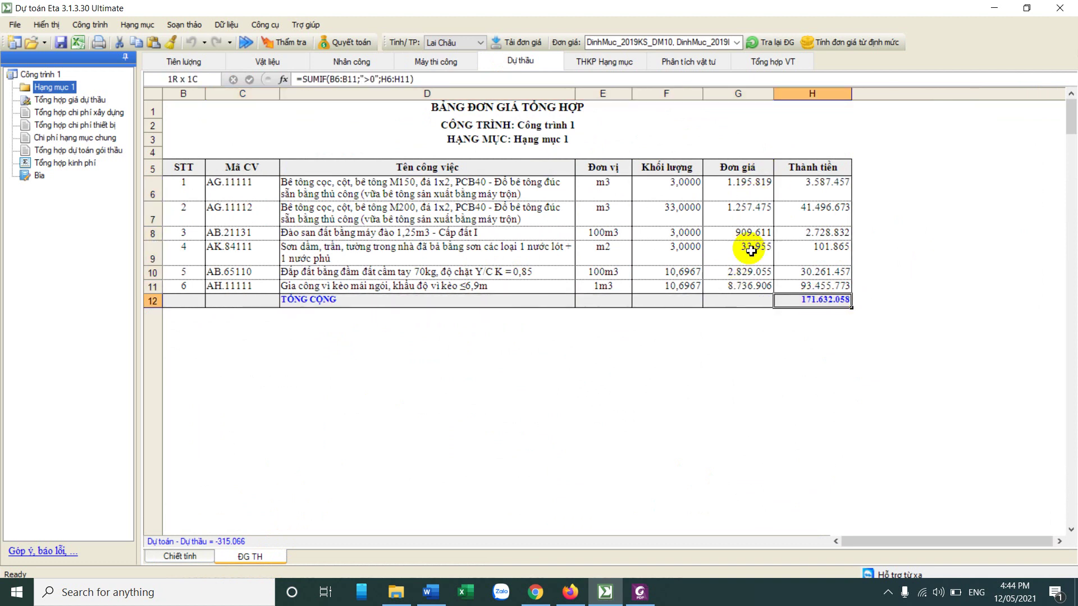
# Step: Show the THKP Hạng mục cost summary and check the material, labour and machine differences and the after-tax construction cost
pyautogui.click(605, 63)
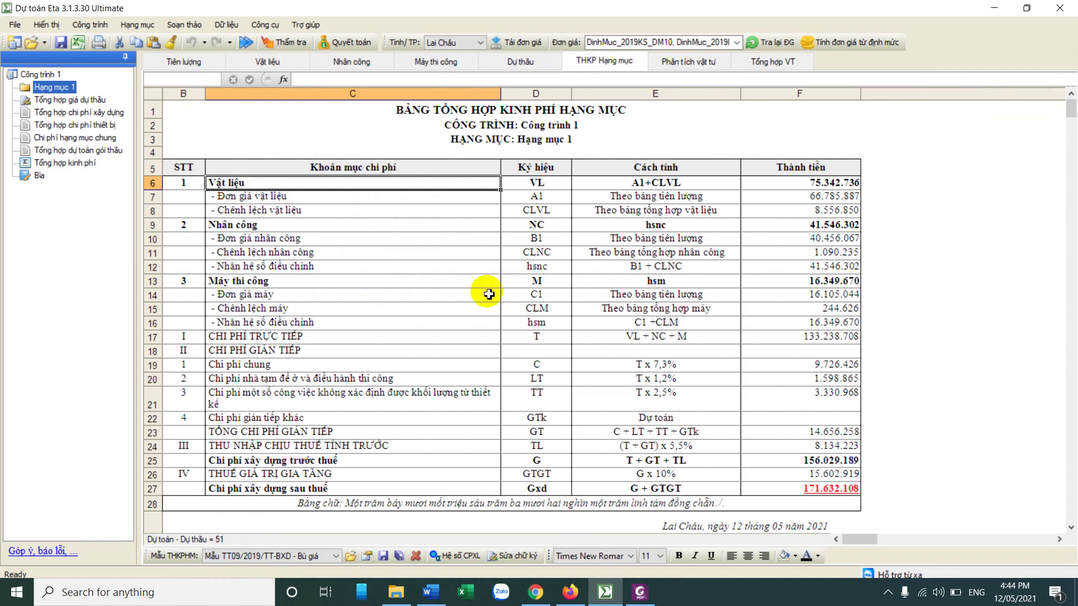
pyautogui.click(293, 210)
pyautogui.click(823, 217)
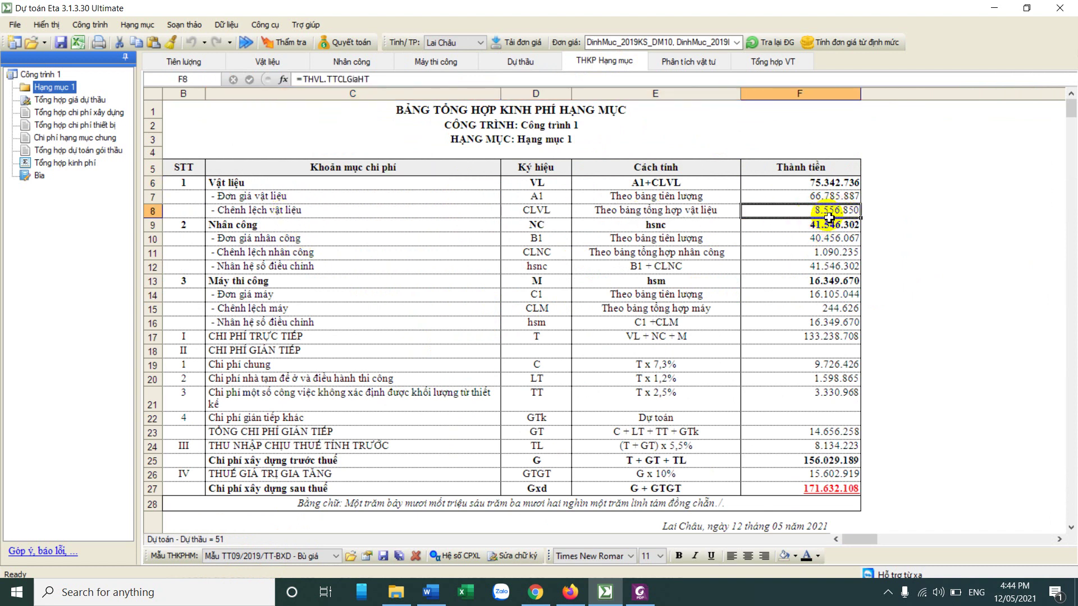
pyautogui.moveTo(297, 254); pyautogui.dragTo(818, 263)
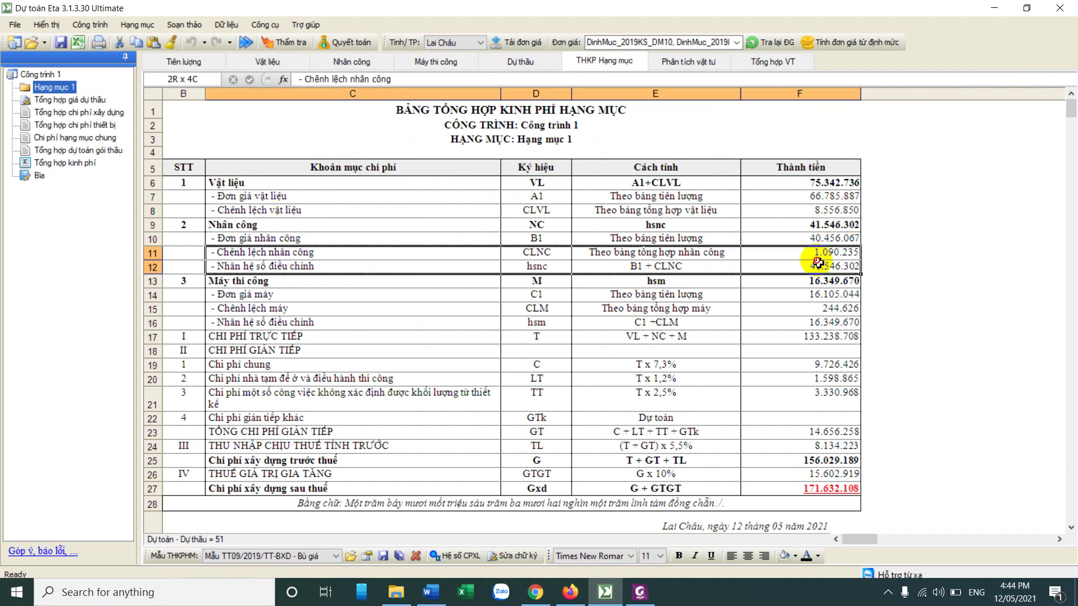
pyautogui.click(834, 252)
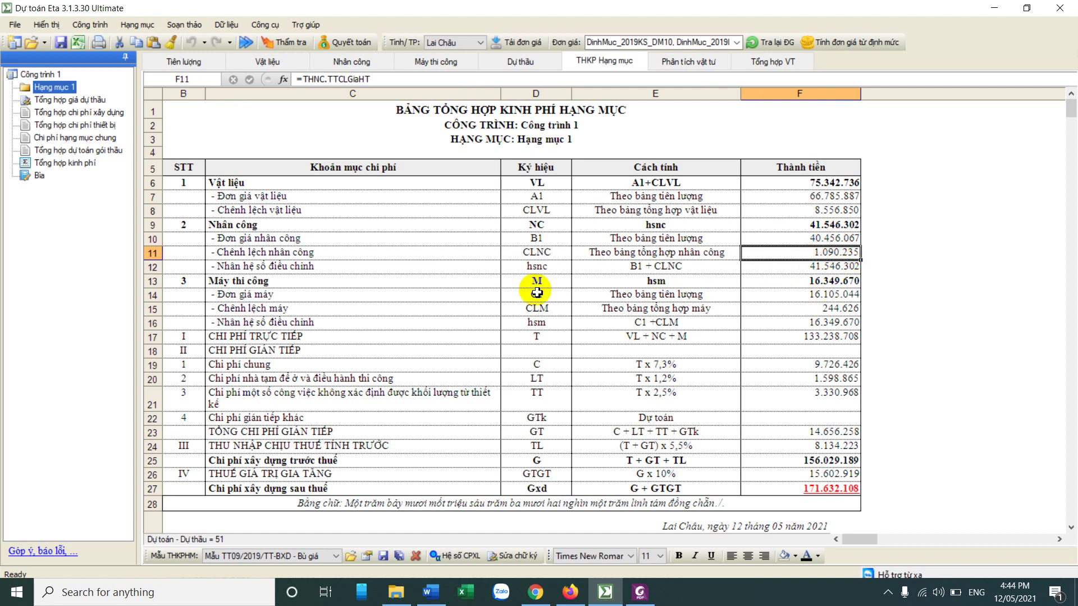
pyautogui.moveTo(263, 295); pyautogui.dragTo(822, 308)
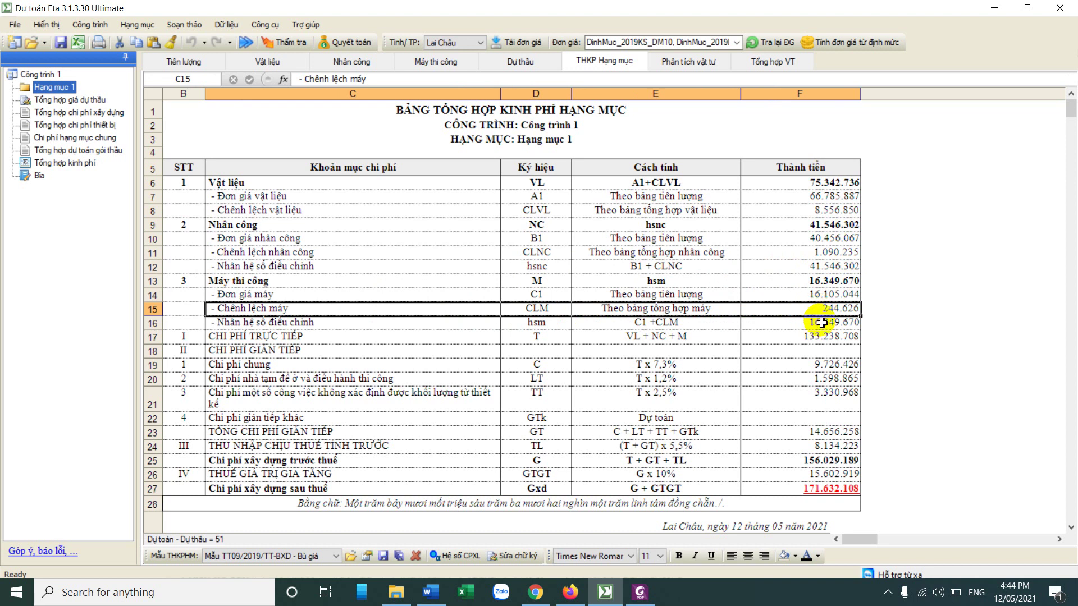
pyautogui.click(817, 312)
pyautogui.click(809, 490)
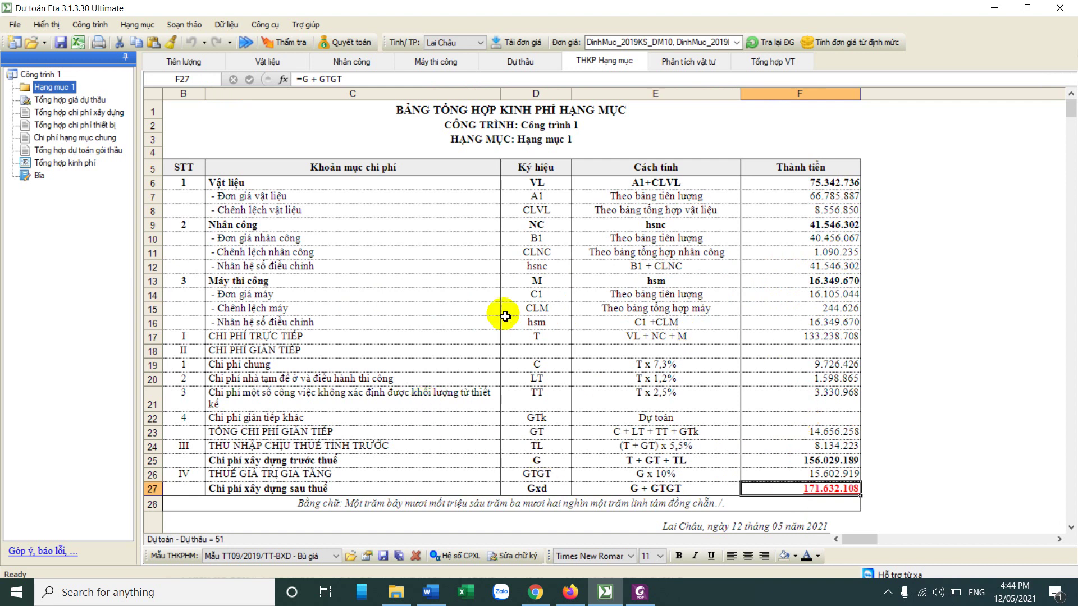
# Step: Look through the available THKPHM templates without changing the selection, and check the Chi phí chung formula
pyautogui.click(335, 556)
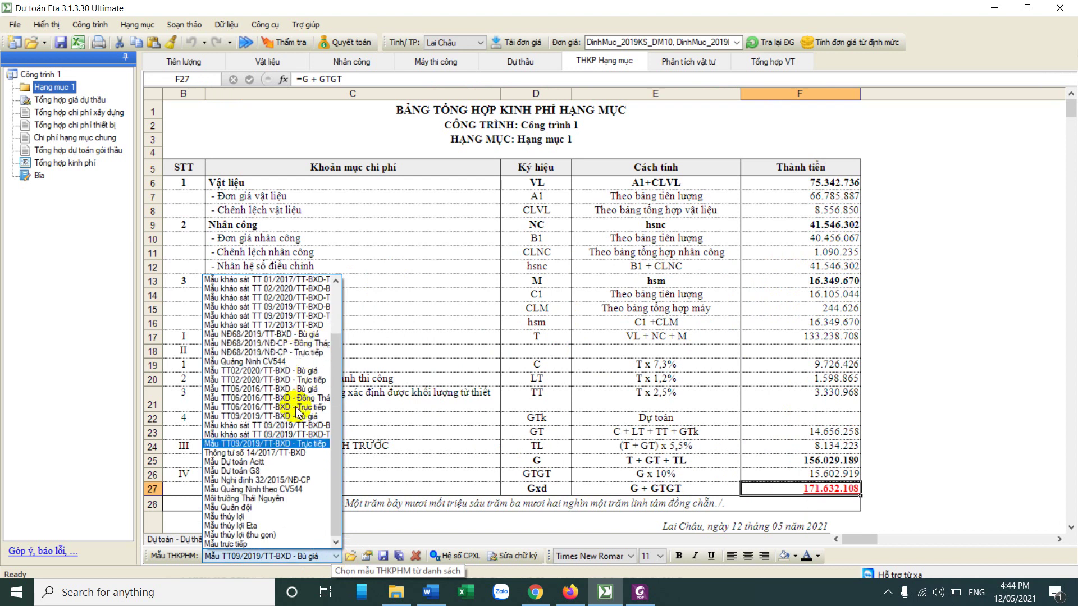
pyautogui.keyDown('shift'); pyautogui.click(628, 327); pyautogui.keyUp('shift')
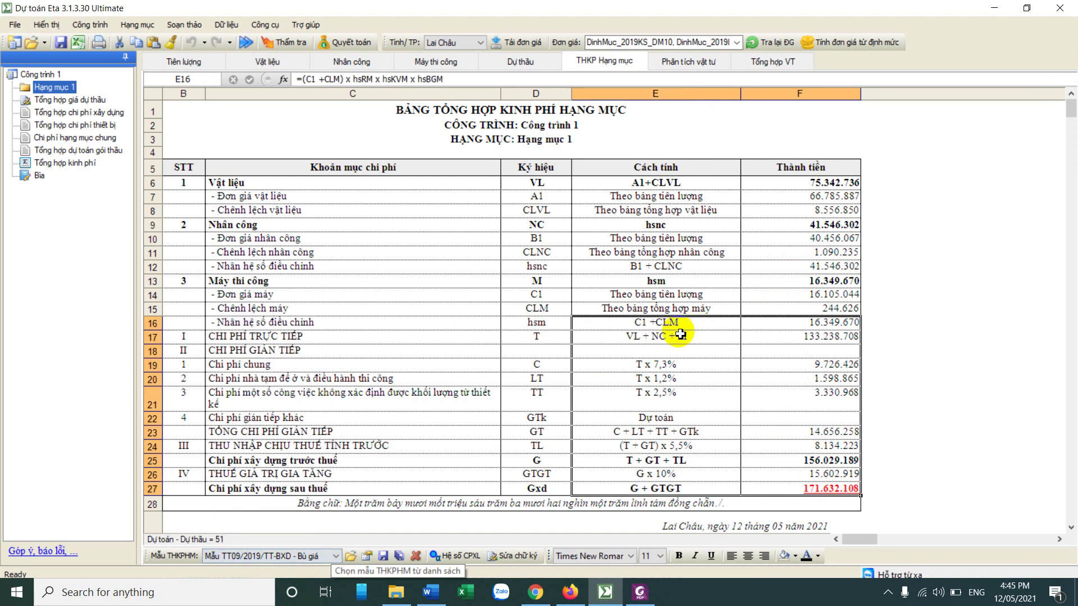
pyautogui.click(665, 366)
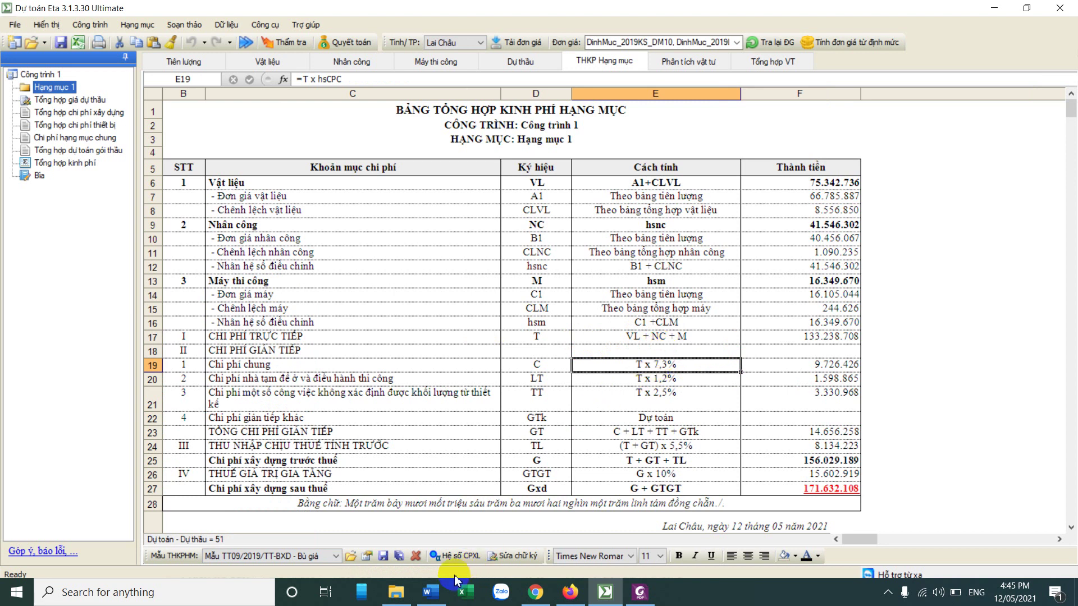
# Step: Set the cost coefficients' work type to Công trình giao thông and check the indirect cost formulas in the THKP Hạng mục summary
pyautogui.click(452, 557)
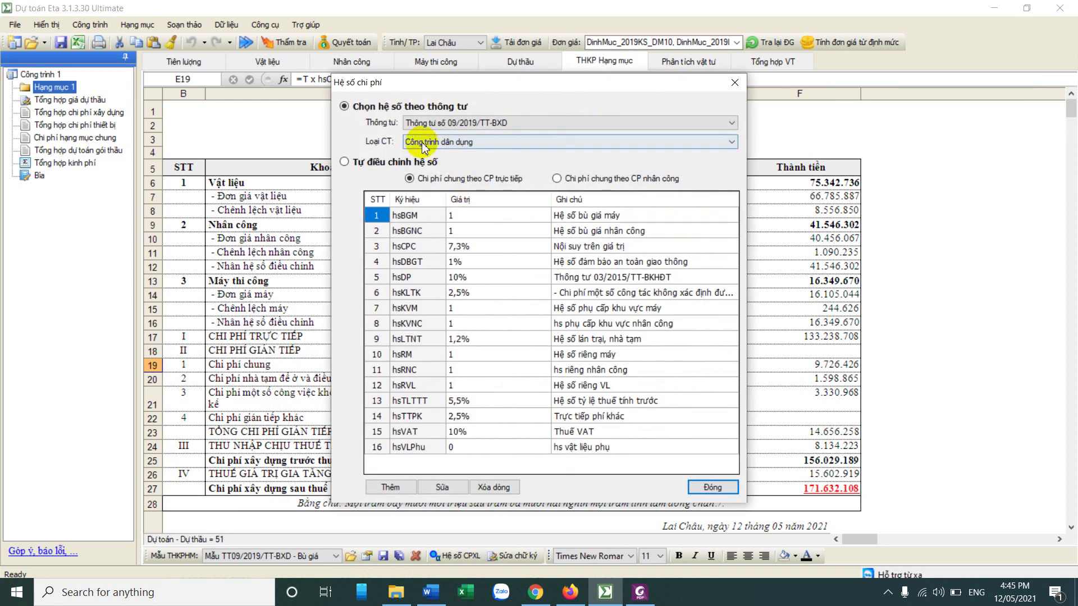
pyautogui.click(420, 143)
pyautogui.click(420, 144)
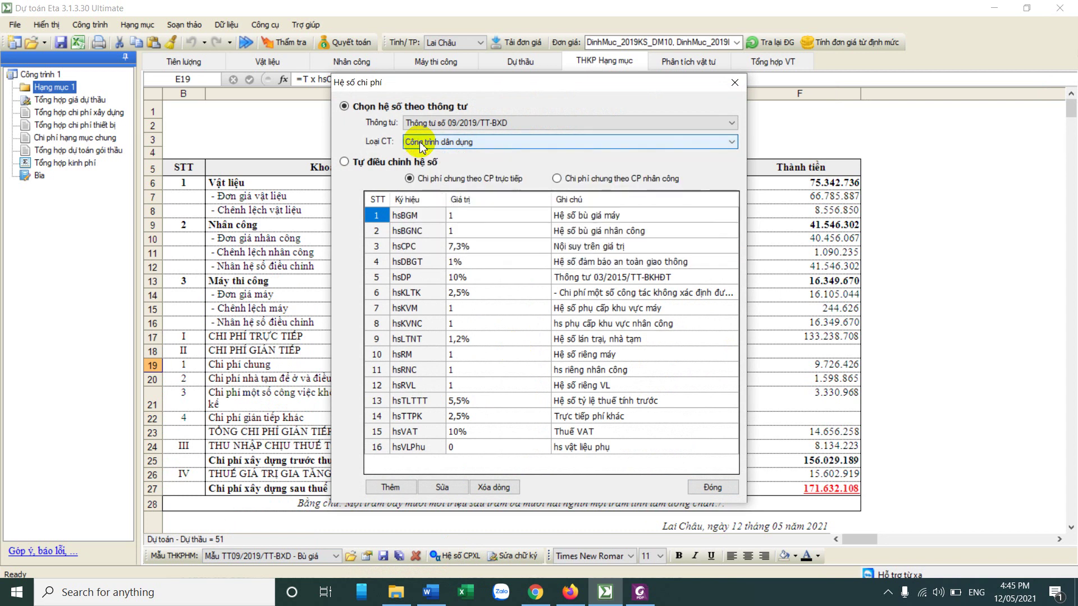
pyautogui.click(469, 142)
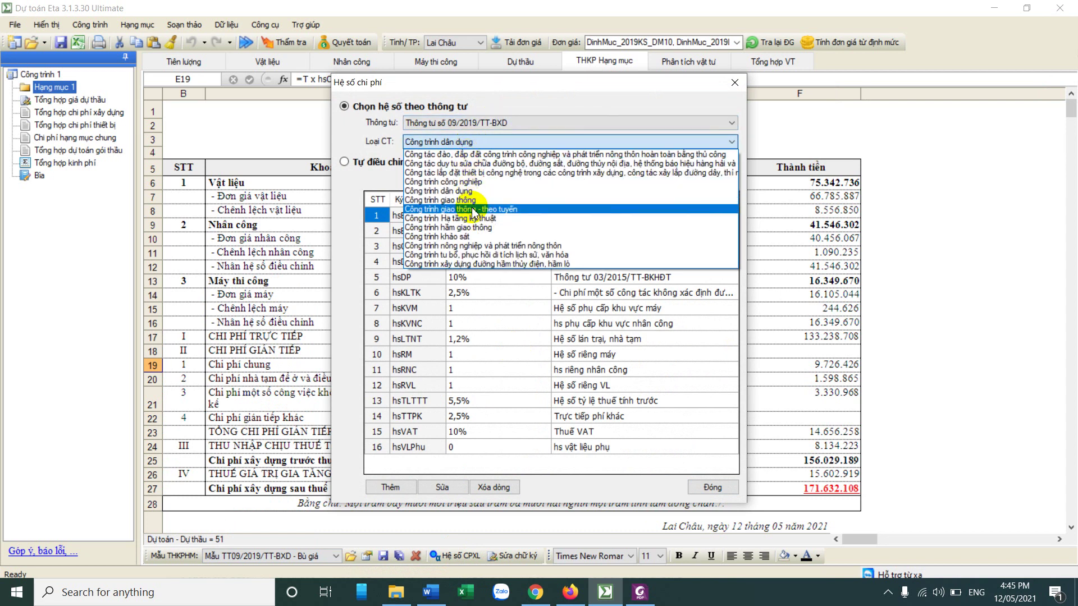
pyautogui.click(465, 200)
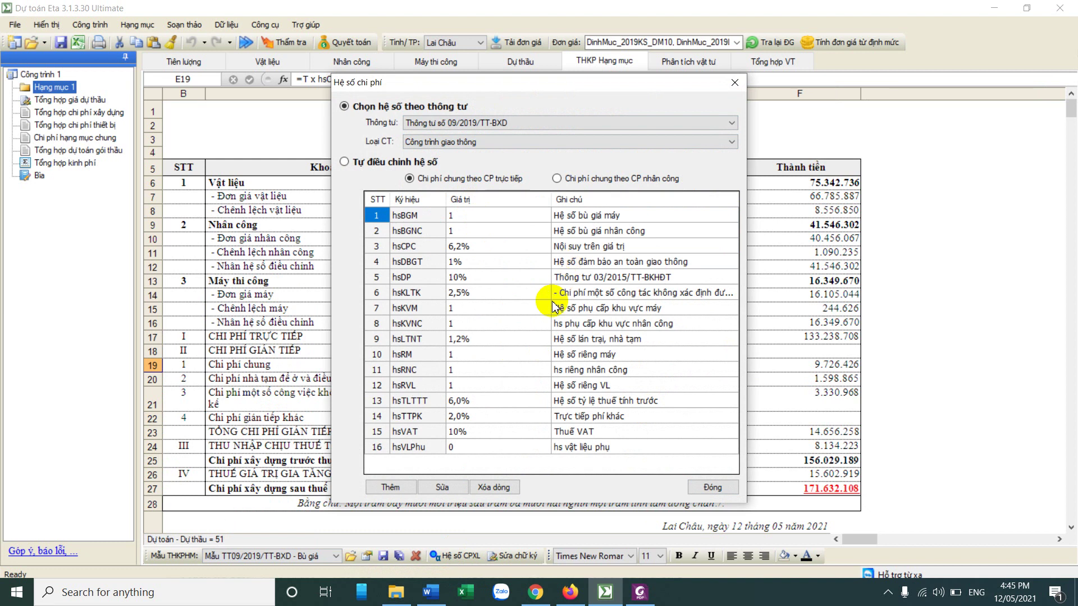
pyautogui.click(712, 486)
pyautogui.moveTo(655, 364); pyautogui.dragTo(660, 391)
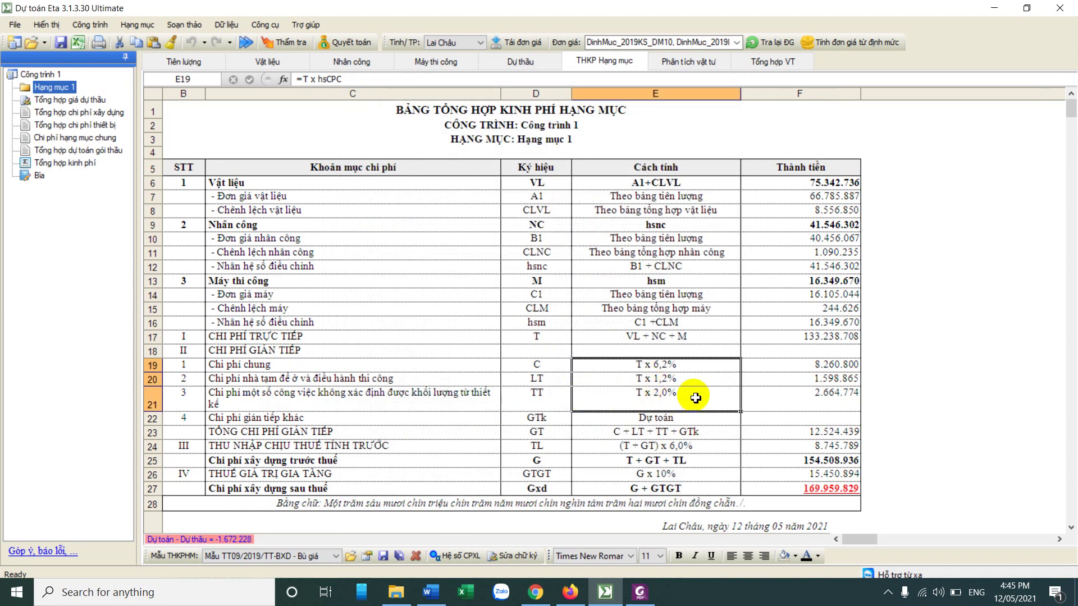
# Step: Check the indirect cost and pre-tax income rates of item AG.11111 in the Dự thầu detail table, and return to the THKP Hạng mục summary
pyautogui.click(520, 61)
pyautogui.click(183, 556)
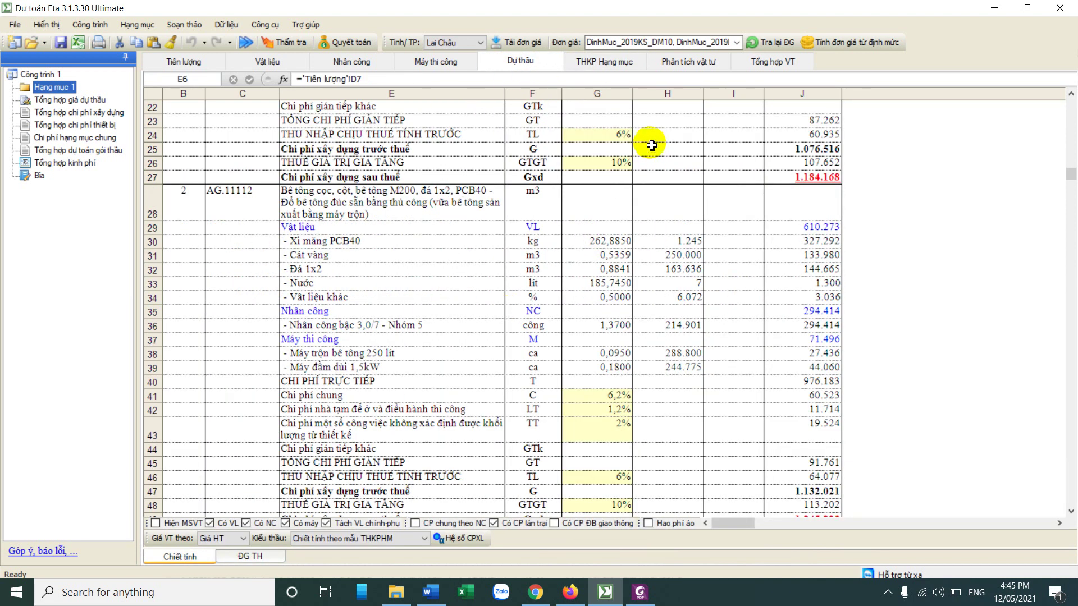
pyautogui.click(603, 135)
pyautogui.scroll(3, 612, 269)
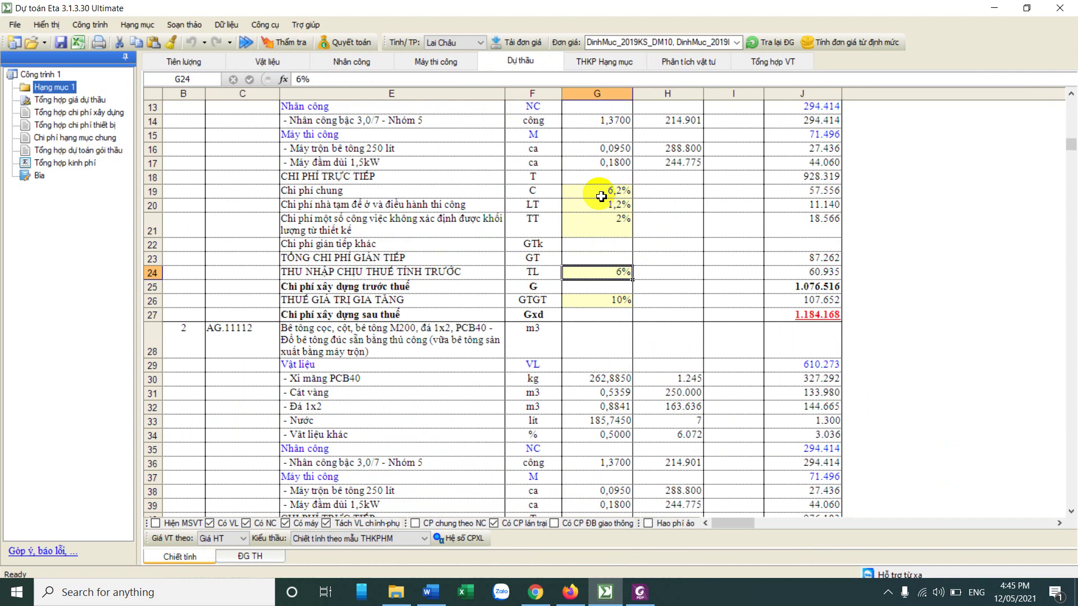
pyautogui.moveTo(595, 190); pyautogui.dragTo(609, 224)
pyautogui.click(611, 62)
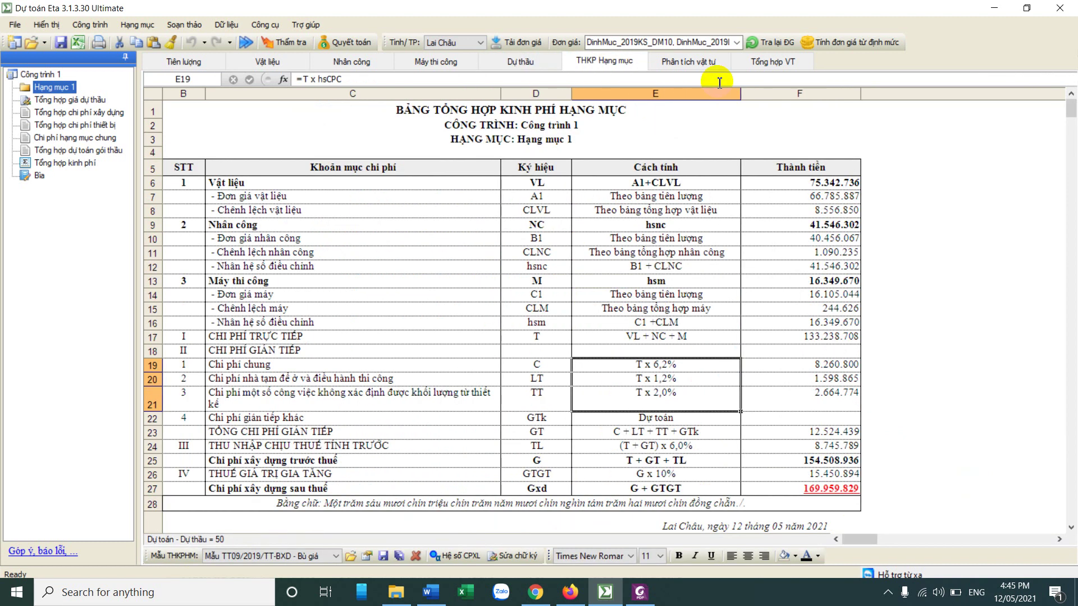
# Step: Review the Phân tích vật tư analysis and the Tổng hợp VT material, labour and machine summary, and return to the Tiên lượng table
pyautogui.click(699, 67)
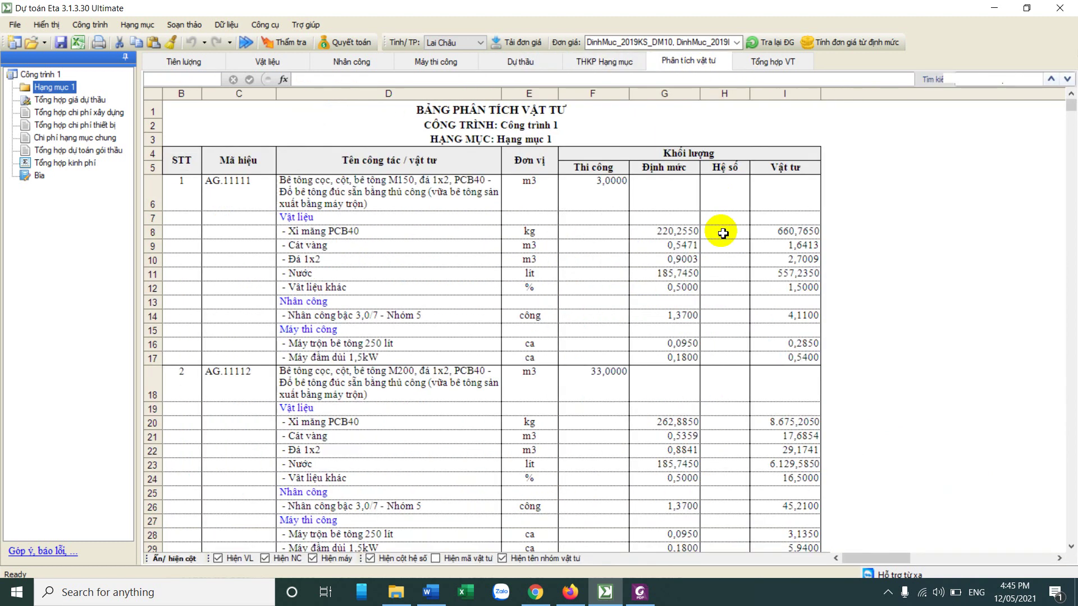
pyautogui.click(389, 231)
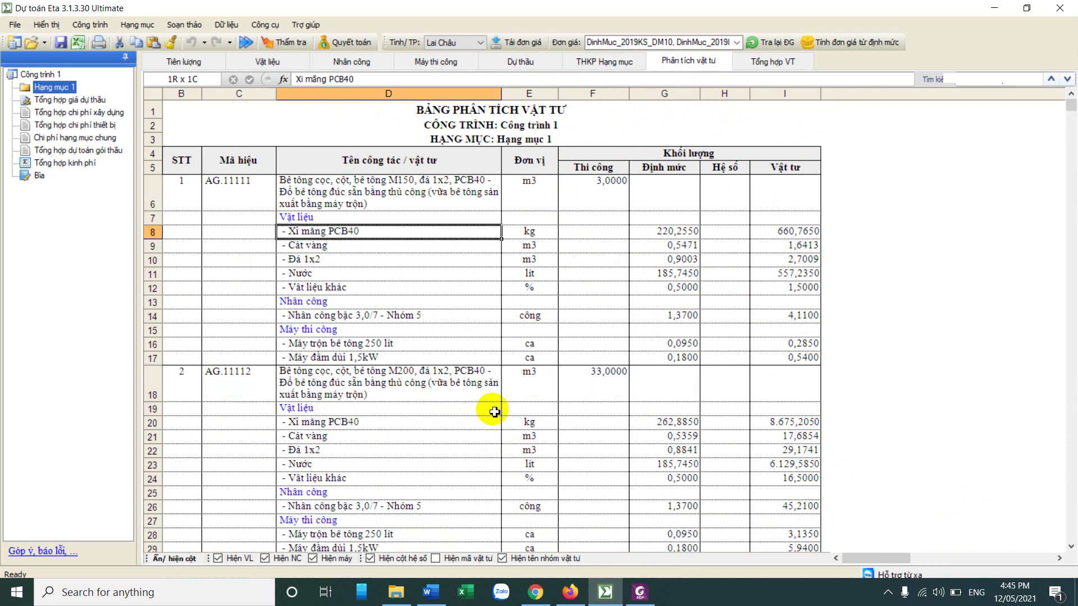
pyautogui.click(797, 62)
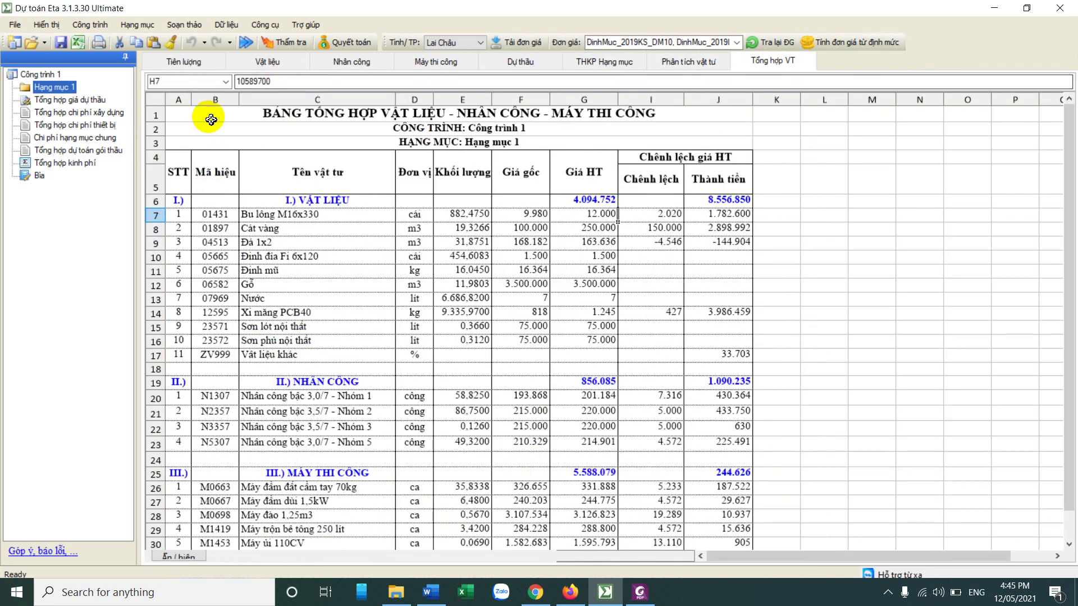
pyautogui.click(197, 66)
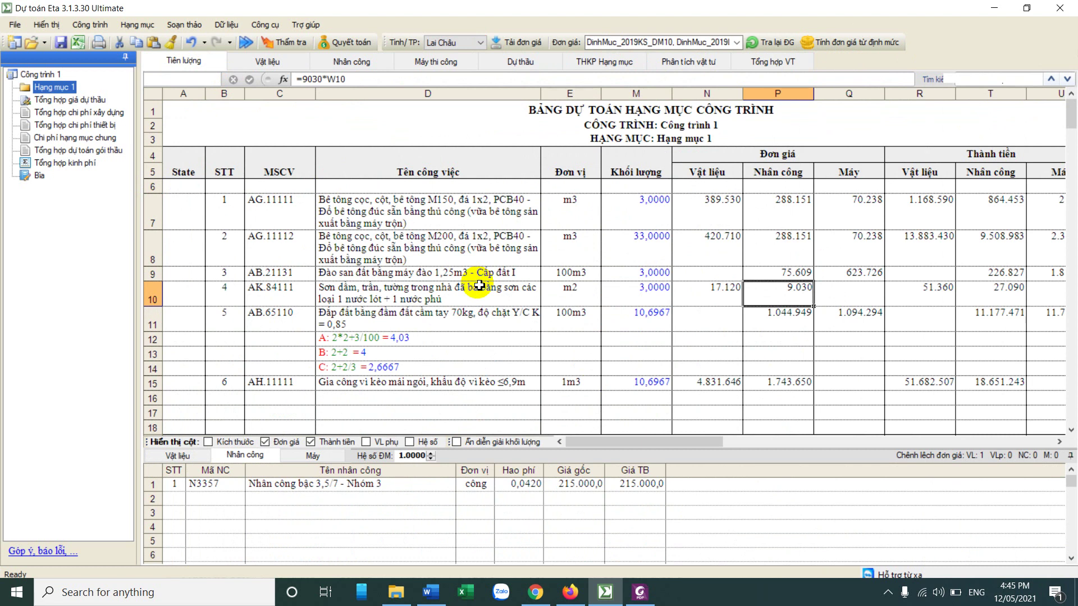
# Step: Switch to the Word document, highlight decisions 29/QĐ-SXD and 33/QĐ-SXD as the applied basis, and return to Dự toán Eta
pyautogui.click(431, 594)
pyautogui.moveTo(235, 329); pyautogui.dragTo(661, 340)
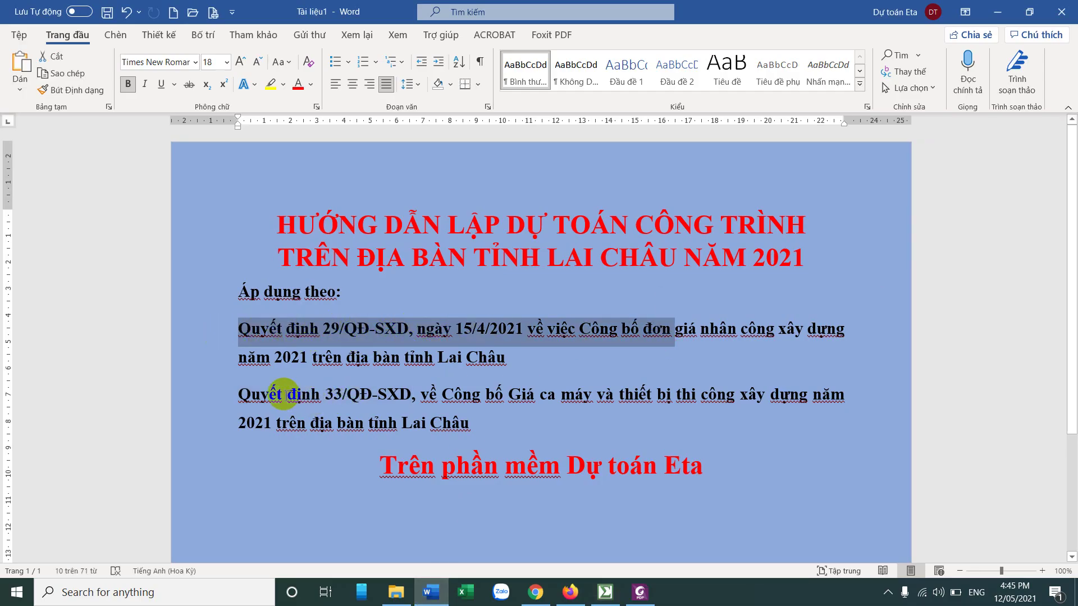
pyautogui.moveTo(240, 392); pyautogui.dragTo(408, 391)
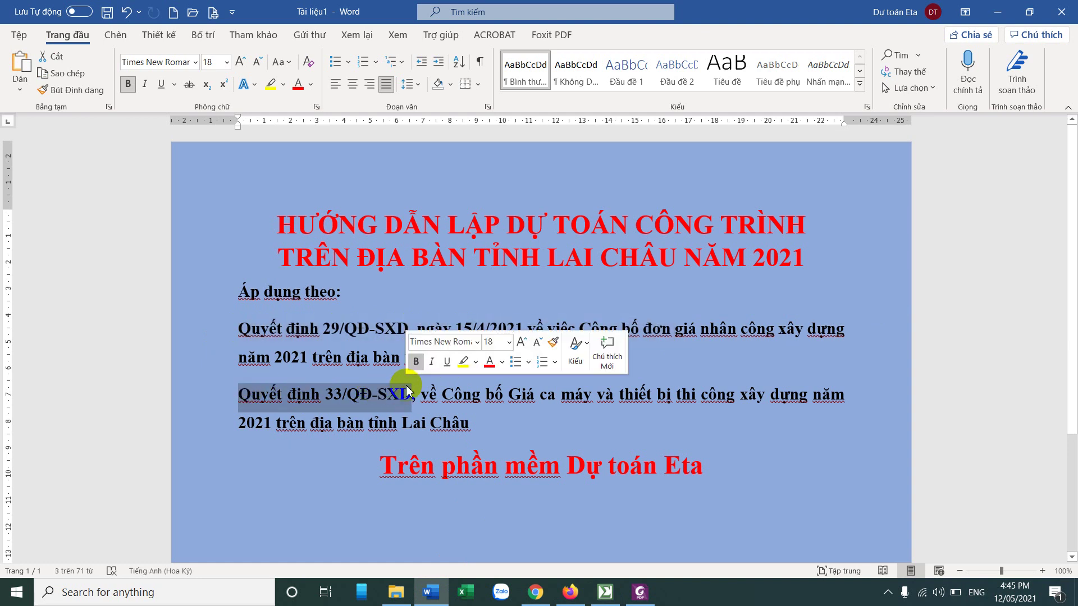
pyautogui.click(605, 593)
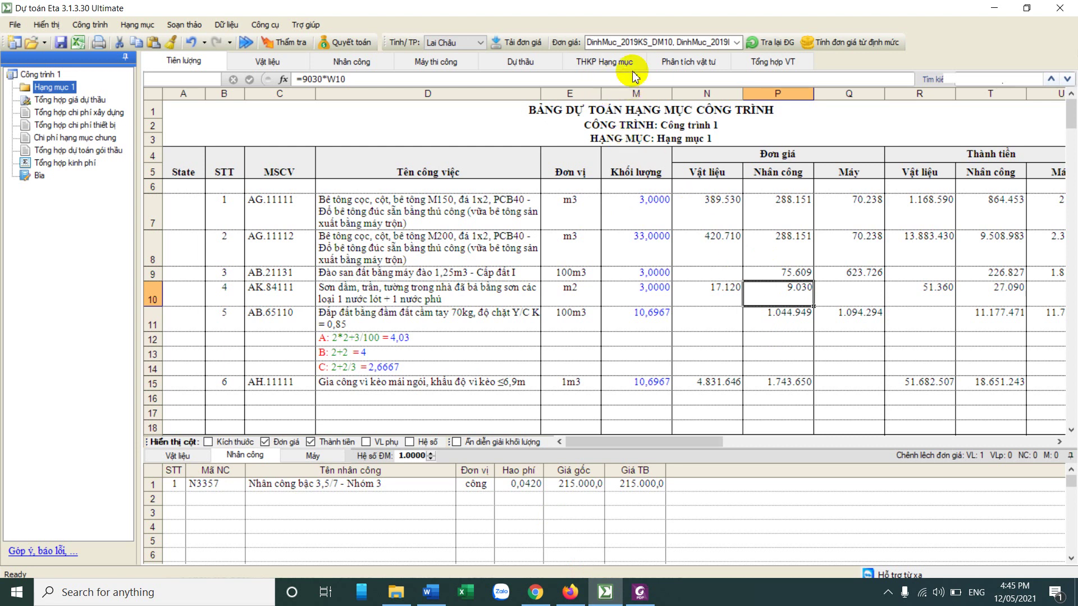
# Step: Preview the Dự thầu detailed unit price table for printing and close the preview
pyautogui.click(551, 62)
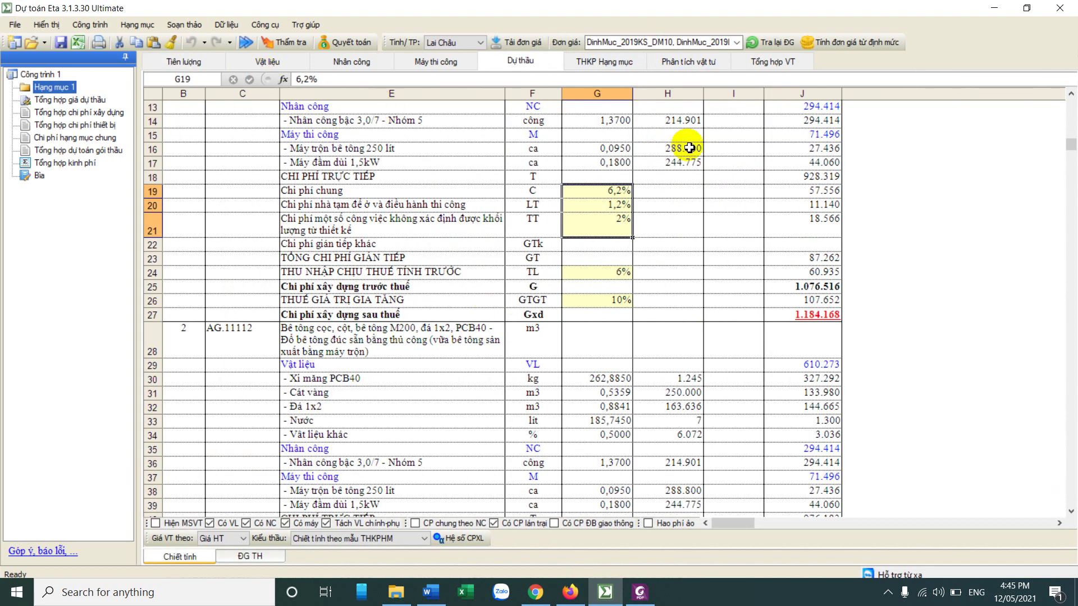
pyautogui.click(99, 43)
pyautogui.click(564, 271)
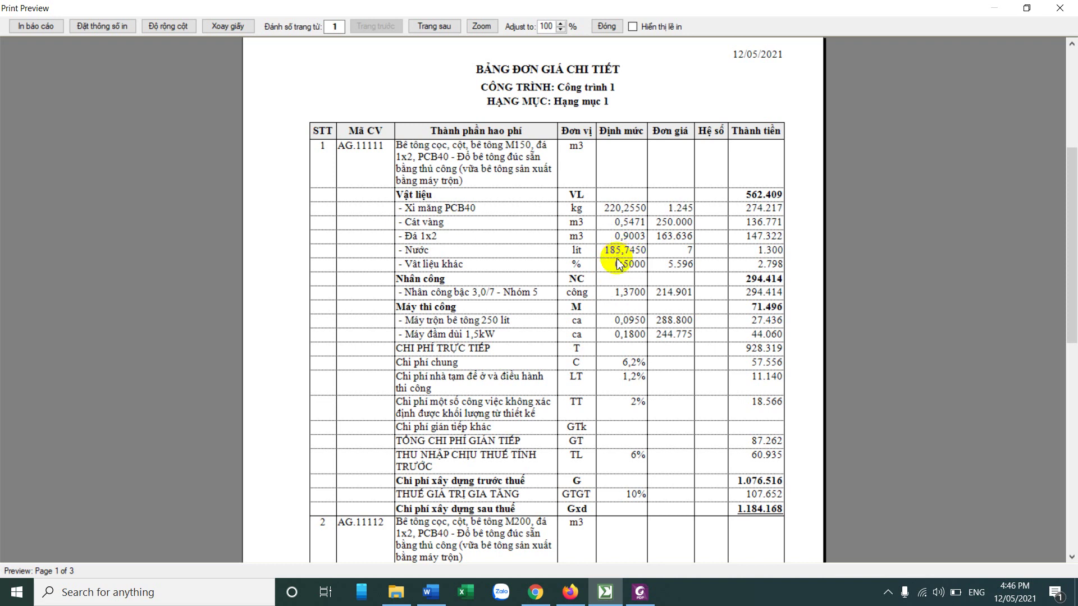
pyautogui.click(609, 28)
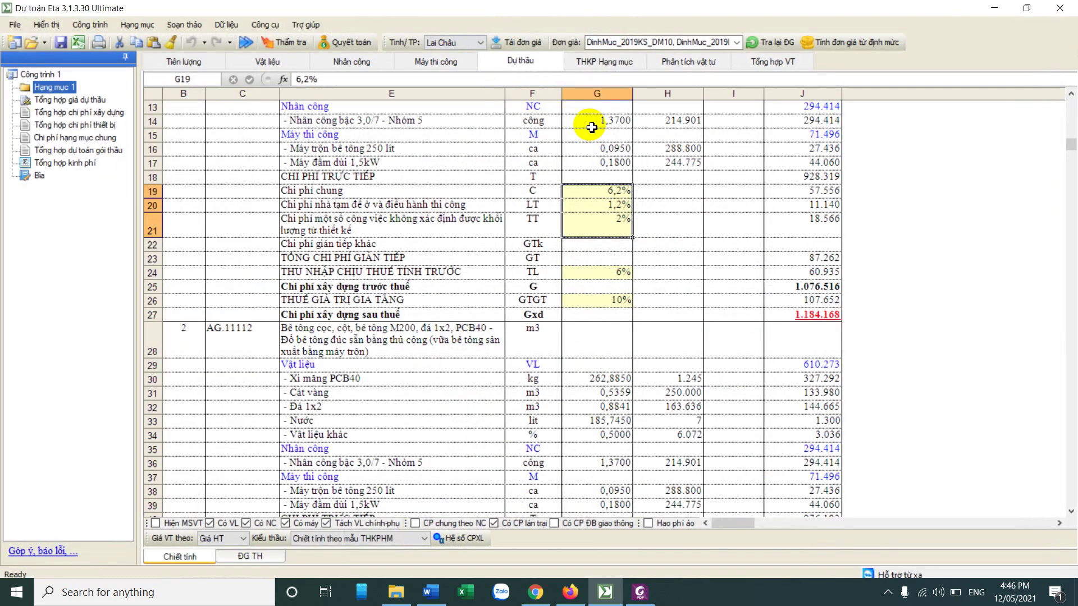
# Step: Preview the Tiên lượng table for printing and inspect its margin and header/footer settings without changing them
pyautogui.click(183, 60)
pyautogui.click(99, 42)
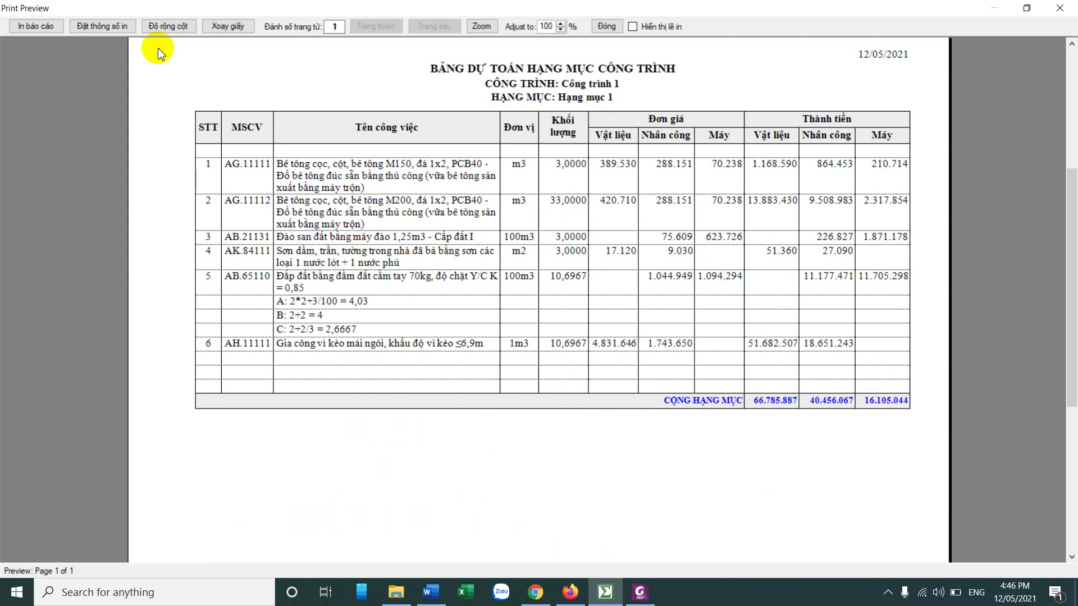
pyautogui.click(102, 25)
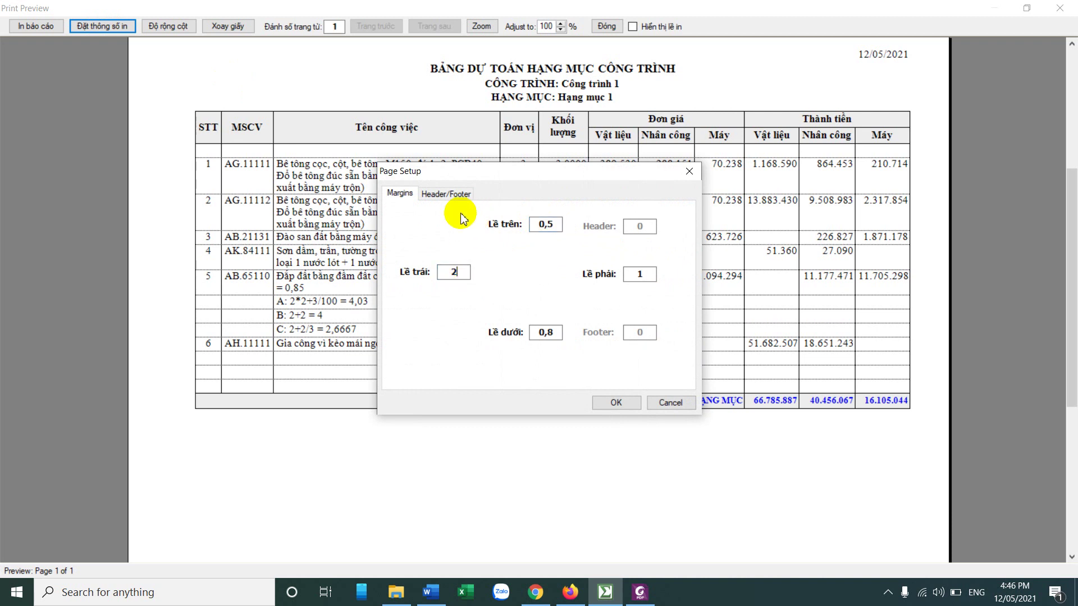
pyautogui.click(448, 194)
pyautogui.click(670, 402)
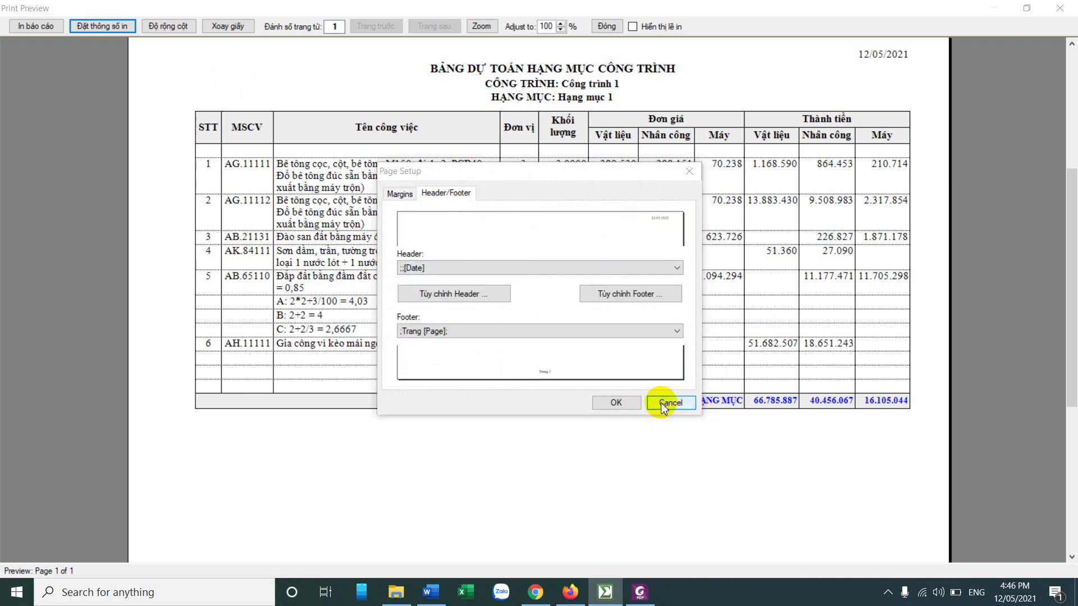
pyautogui.click(608, 27)
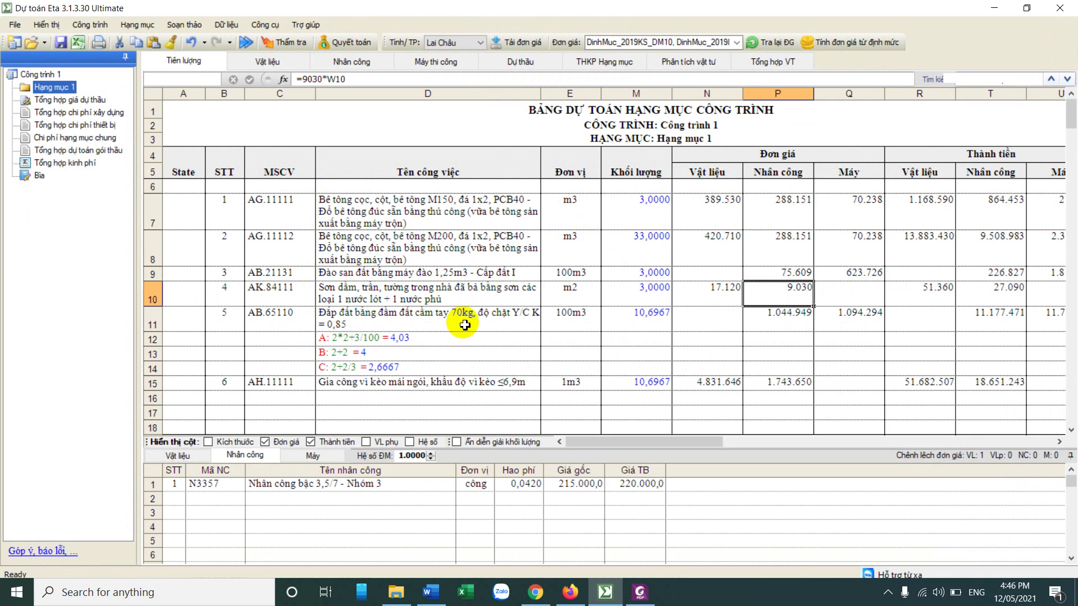
# Step: Export all sheets of the estimate to an Excel workbook named 123 on the Desktop and open the exported file
pyautogui.click(81, 48)
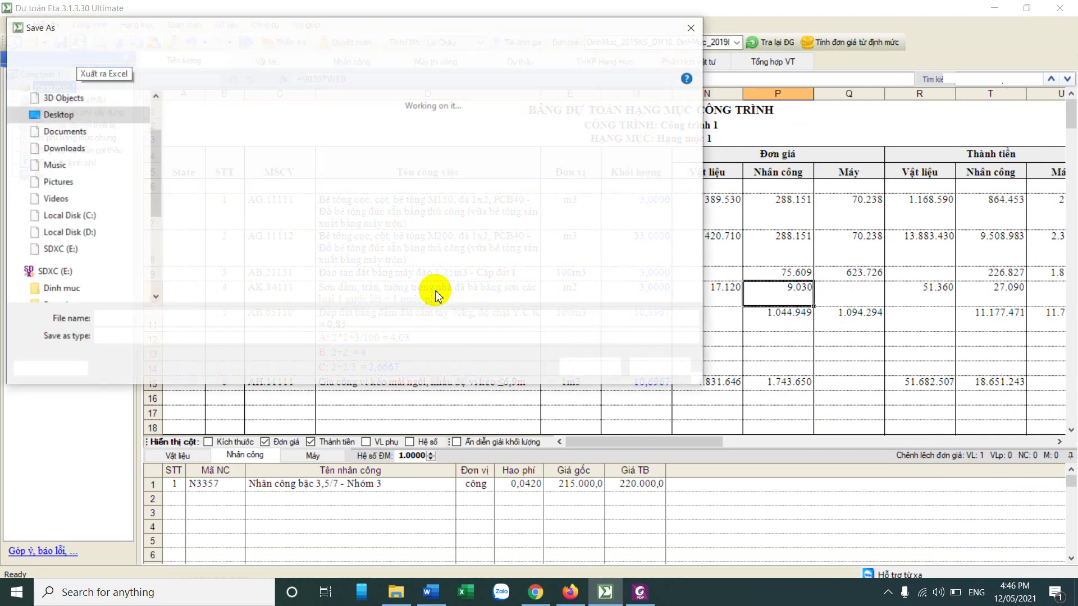
pyautogui.write('1')
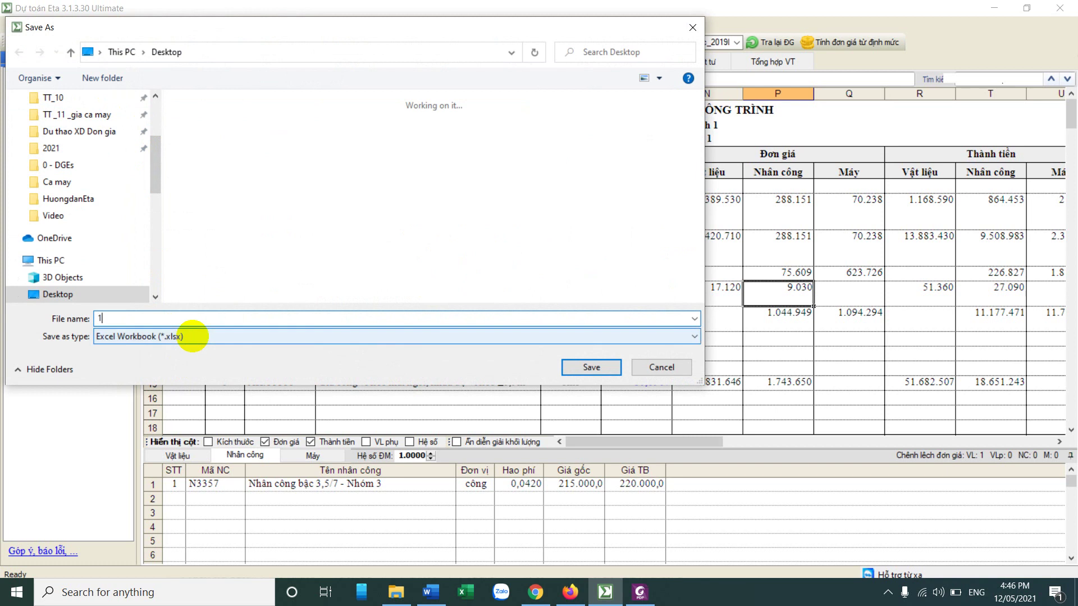
pyautogui.write('23')
pyautogui.click(584, 369)
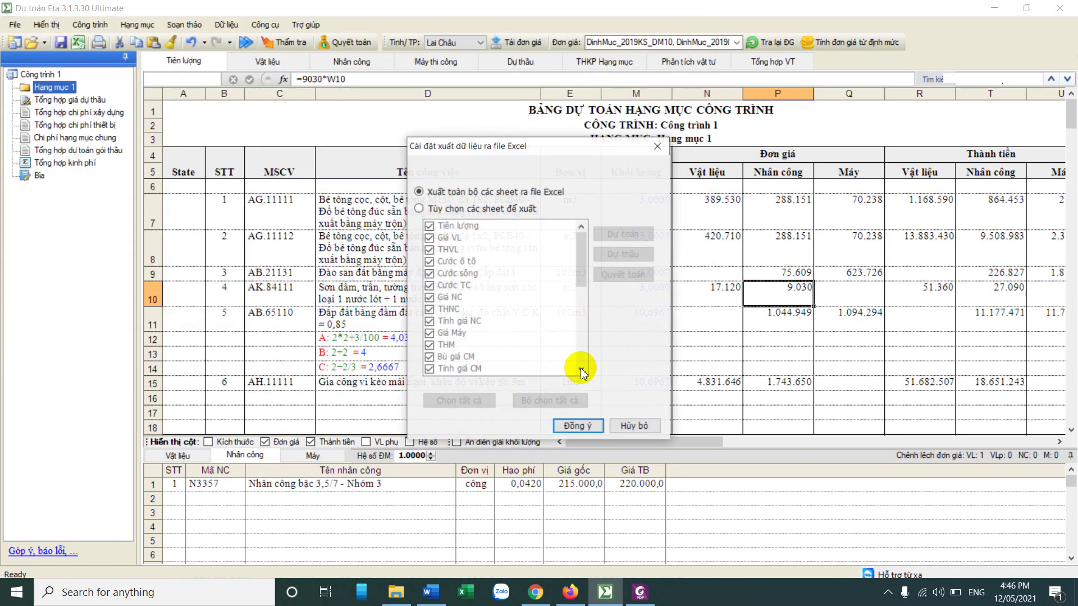
pyautogui.click(472, 209)
pyautogui.click(446, 192)
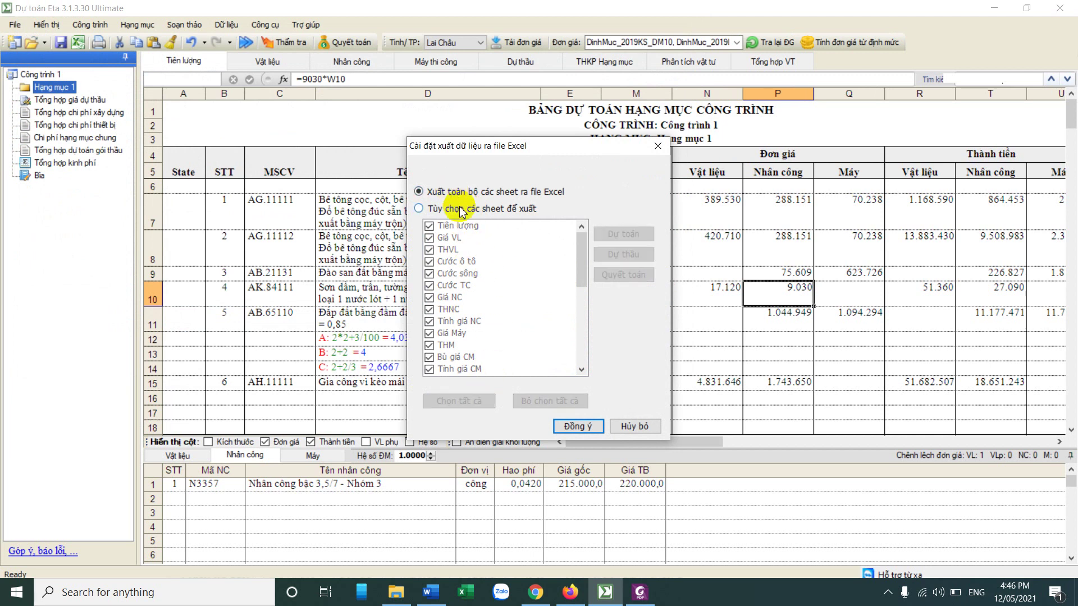
pyautogui.click(576, 426)
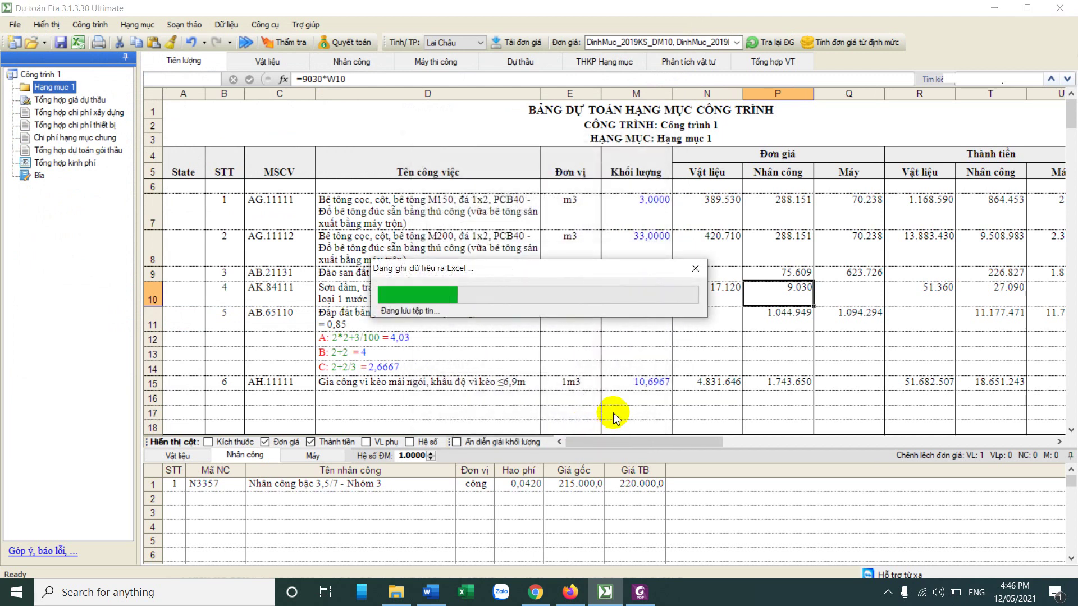
pyautogui.click(596, 348)
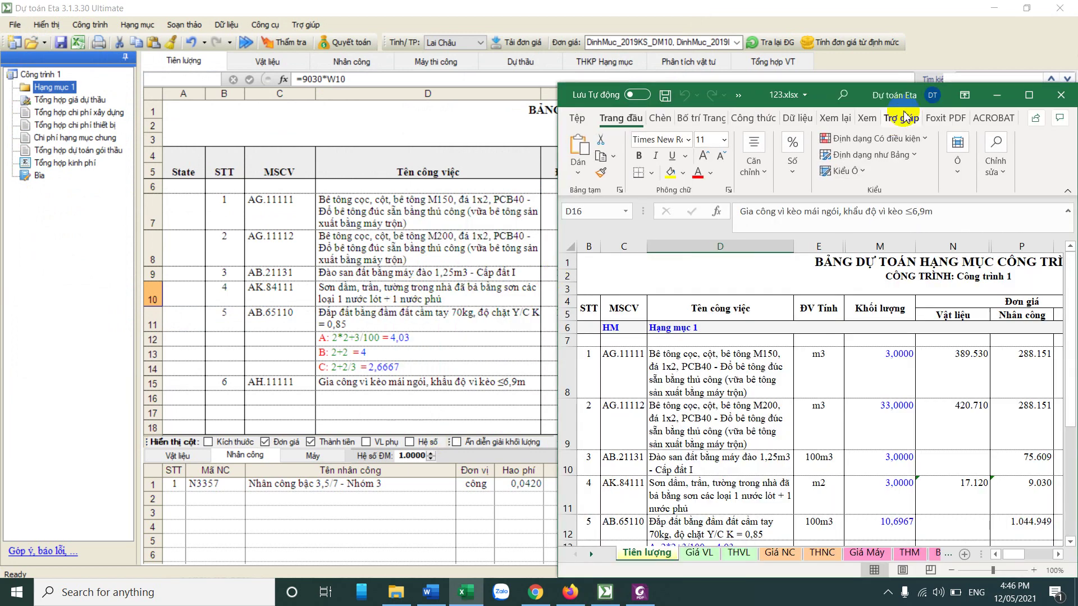
# Step: Maximize the exported 123.xlsx workbook in Excel and review its THKPHM, Chiết tính and ĐGTH sheets
pyautogui.click(1029, 94)
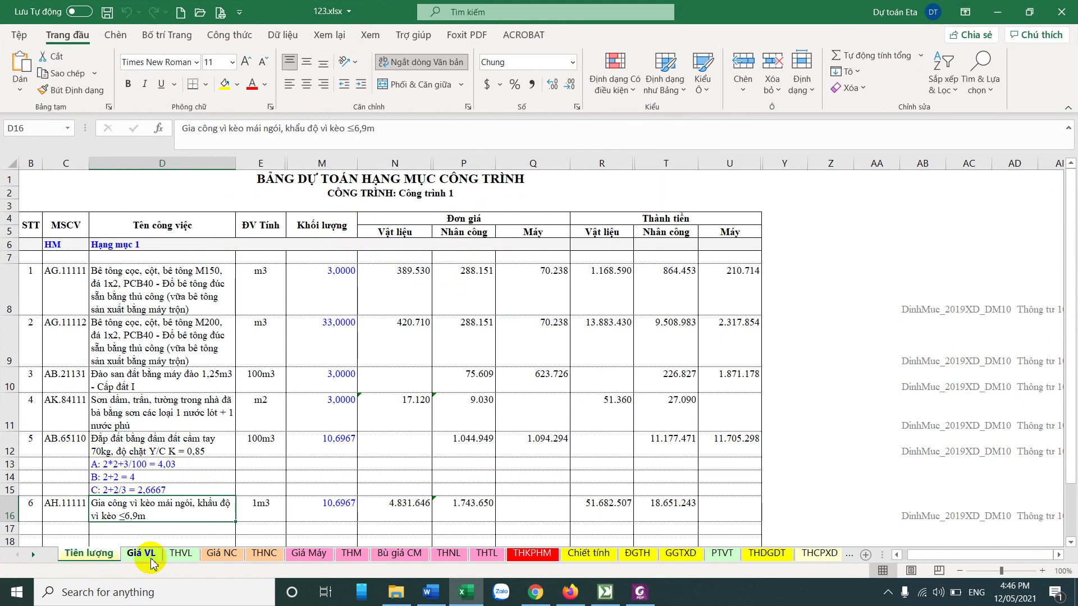
pyautogui.click(532, 552)
pyautogui.click(587, 552)
pyautogui.click(637, 553)
pyautogui.click(564, 555)
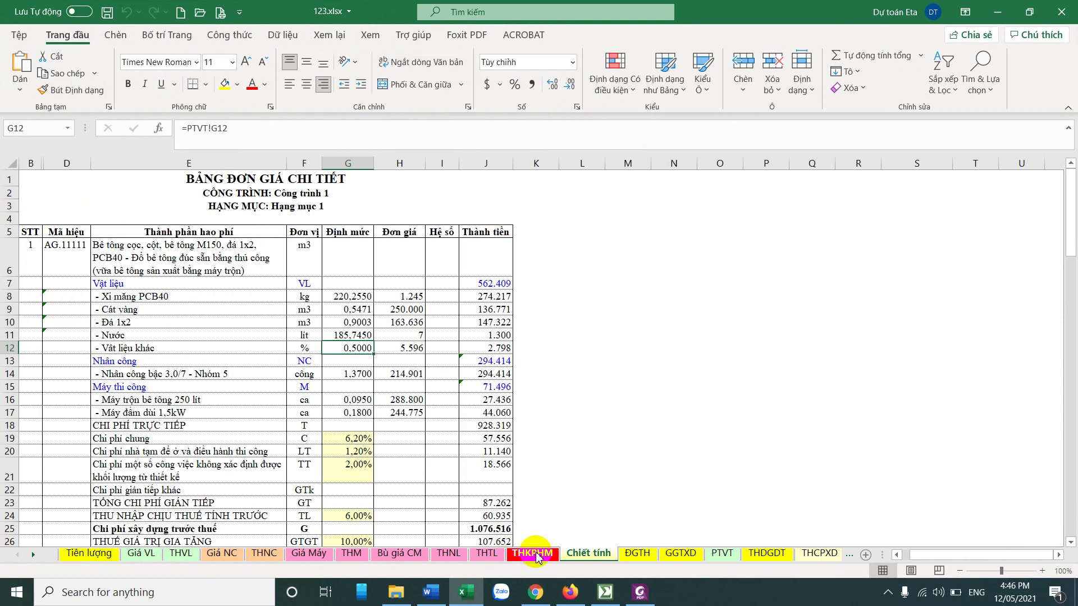
pyautogui.click(532, 553)
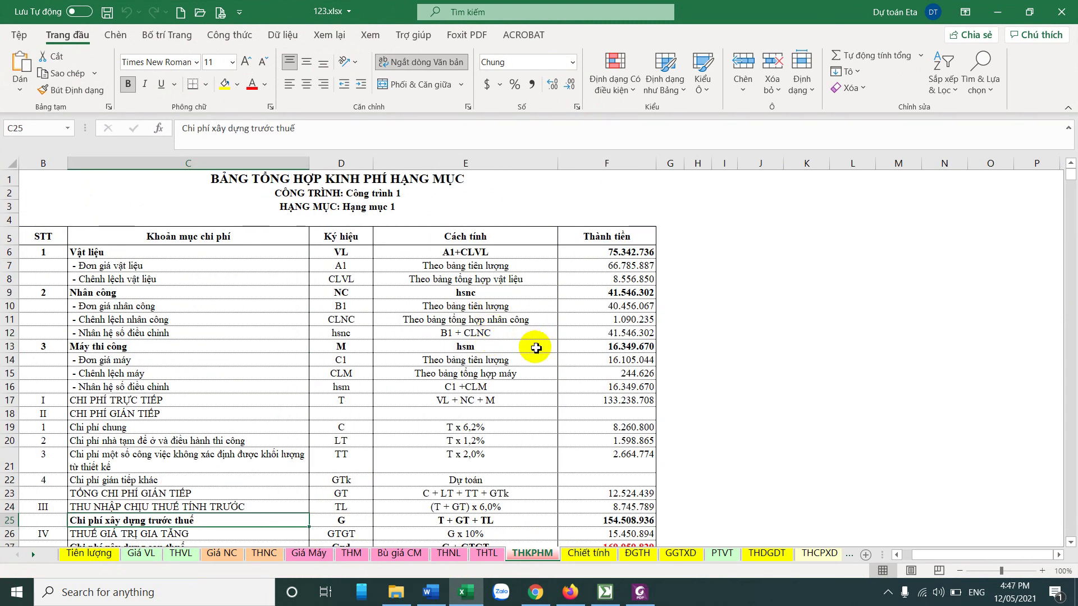
pyautogui.scroll(-2, 536, 346)
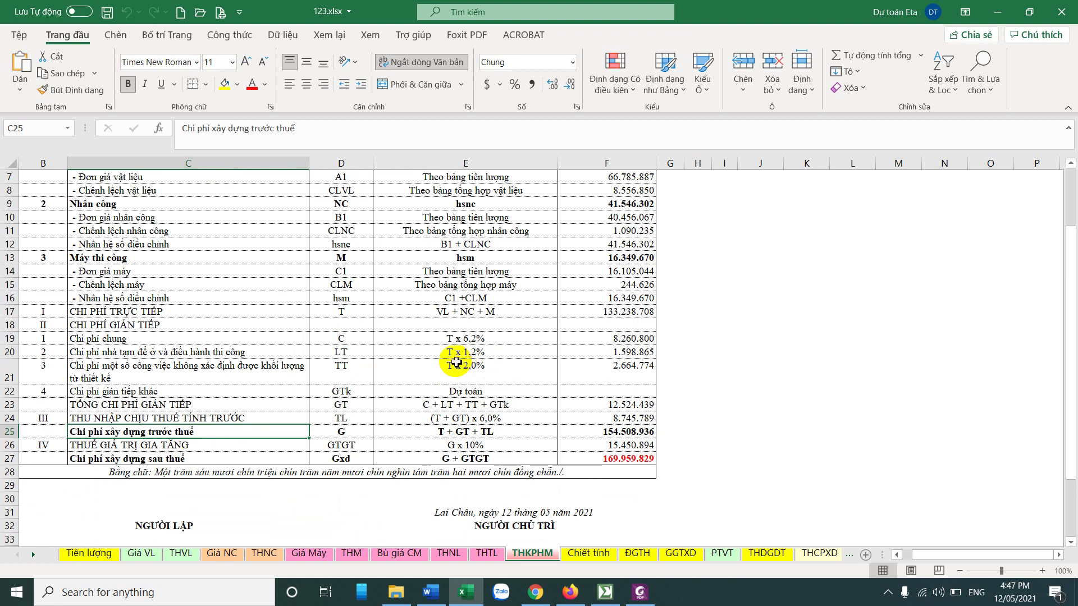
pyautogui.scroll(2, 580, 473)
# Step: Trace the Xi măng PCB40 unit price on the Chiết tính sheet to its source cell on the Giá VL sheet
pyautogui.click(589, 553)
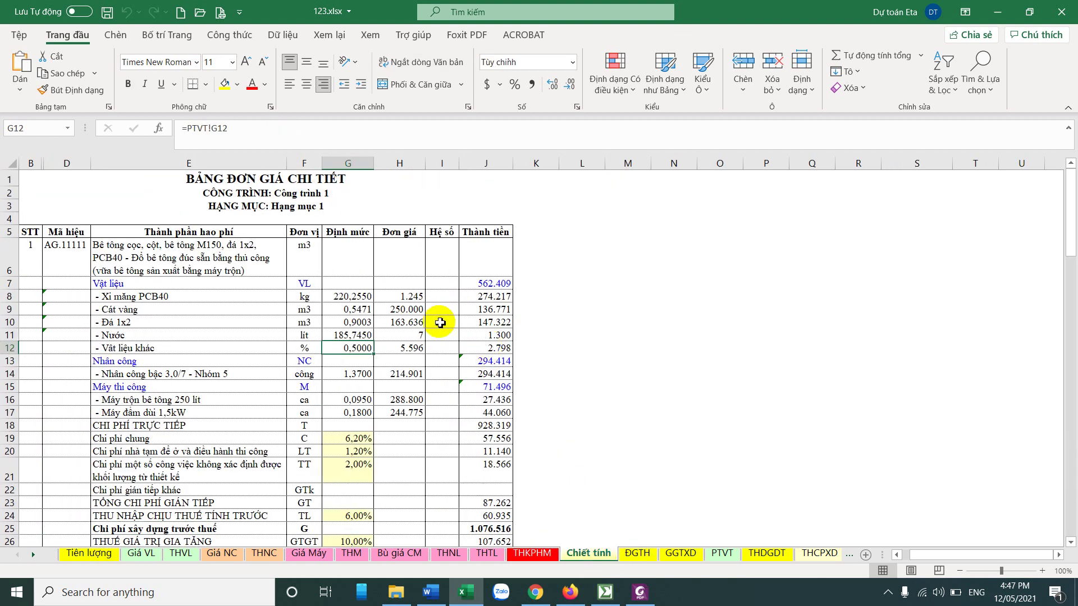
pyautogui.click(409, 297)
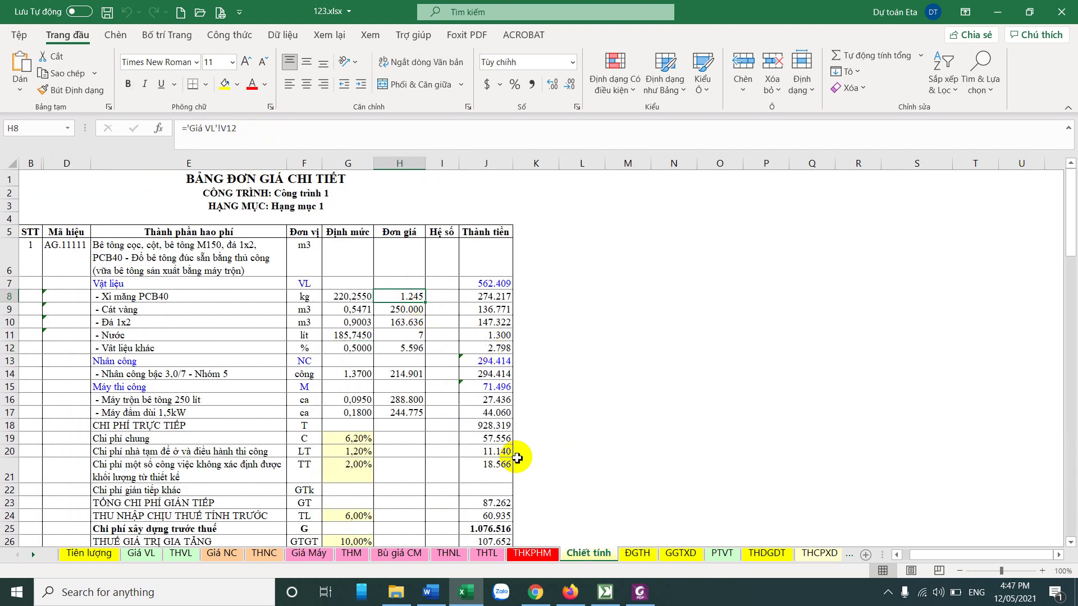
pyautogui.hotkey('ctrl', '[')
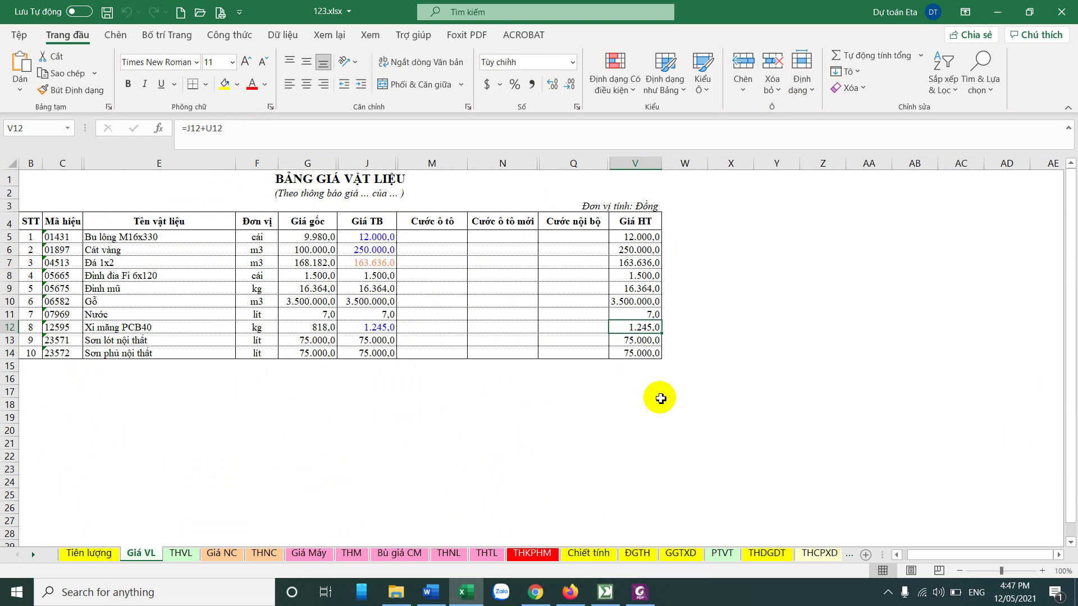
# Step: Return to Dự toán Eta and review the AG.11112 labour unit price alongside the Lai Châu decisions listed in the Word document
pyautogui.click(612, 600)
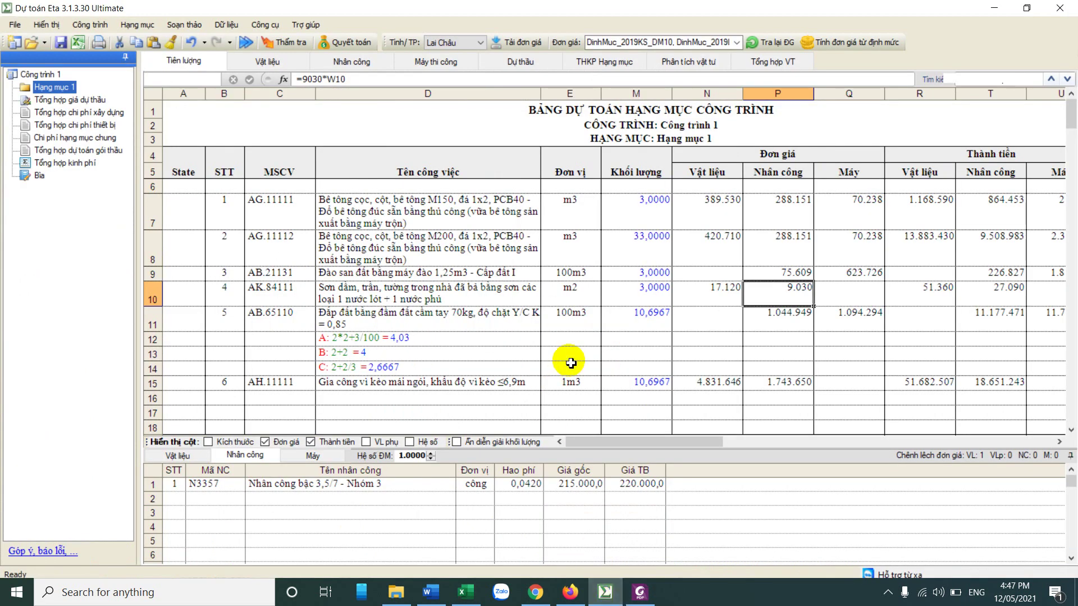
pyautogui.click(447, 258)
pyautogui.click(431, 592)
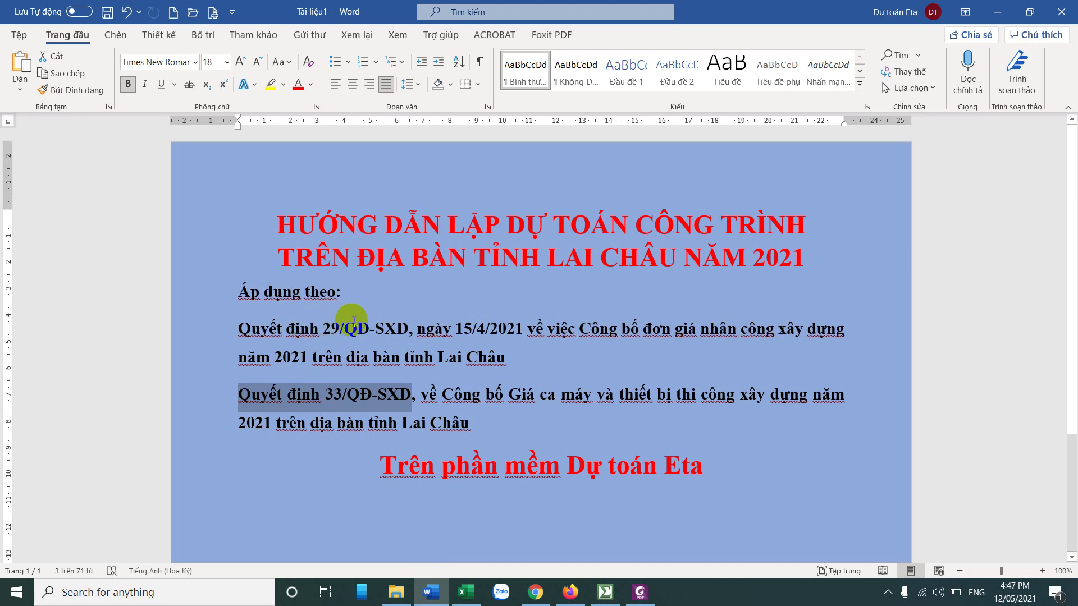
pyautogui.click(605, 592)
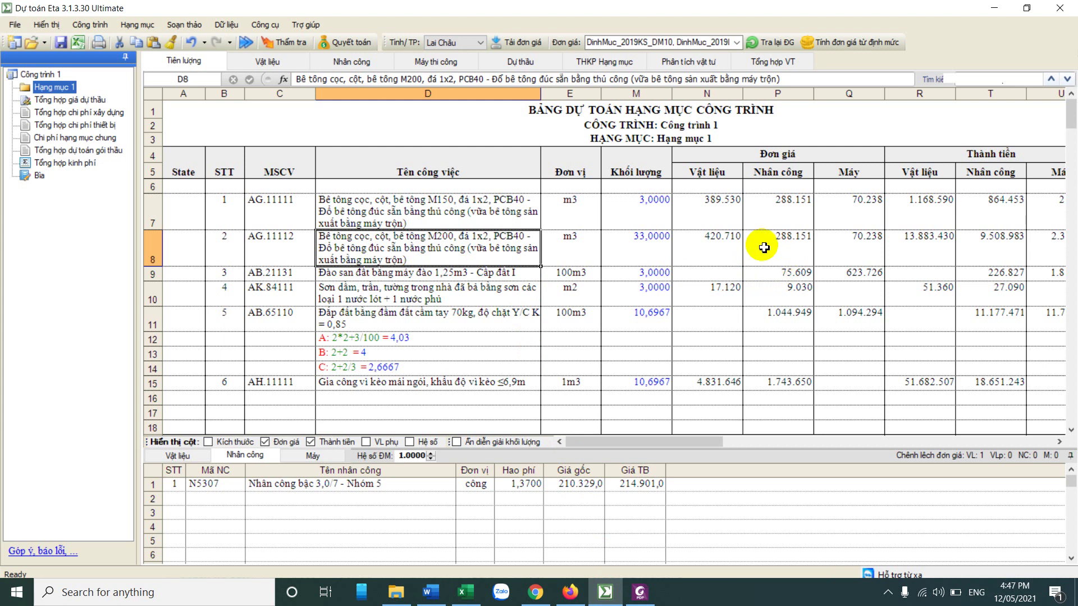
pyautogui.click(789, 252)
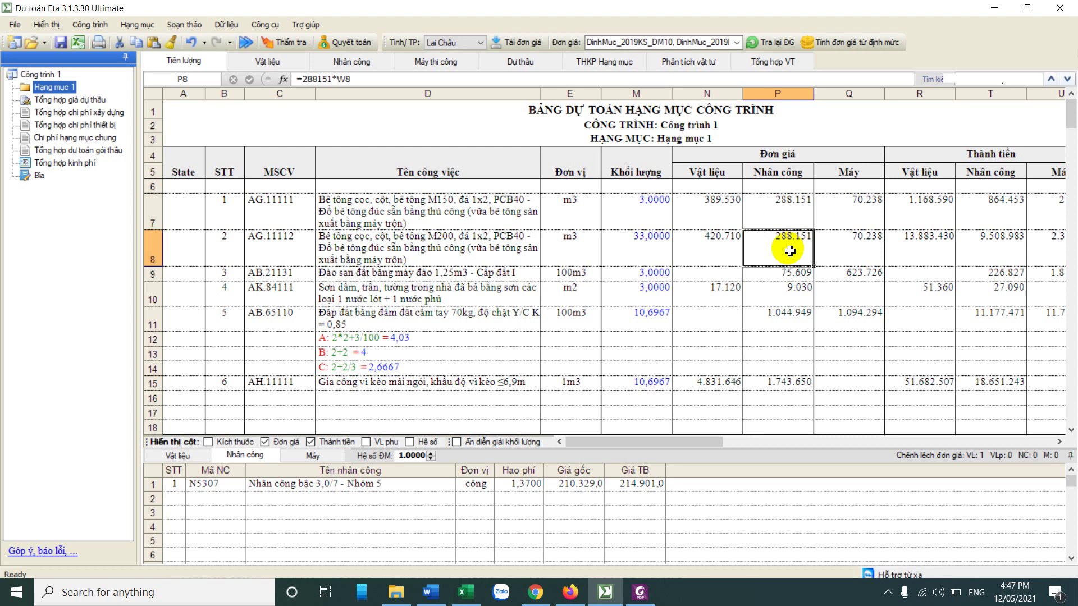
pyautogui.click(431, 592)
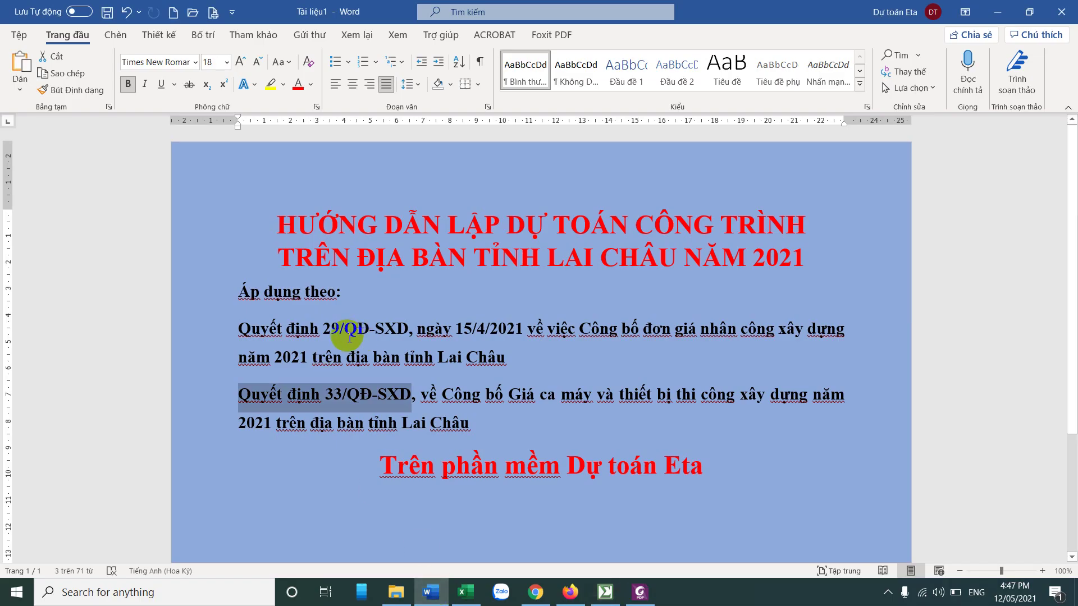
pyautogui.click(604, 593)
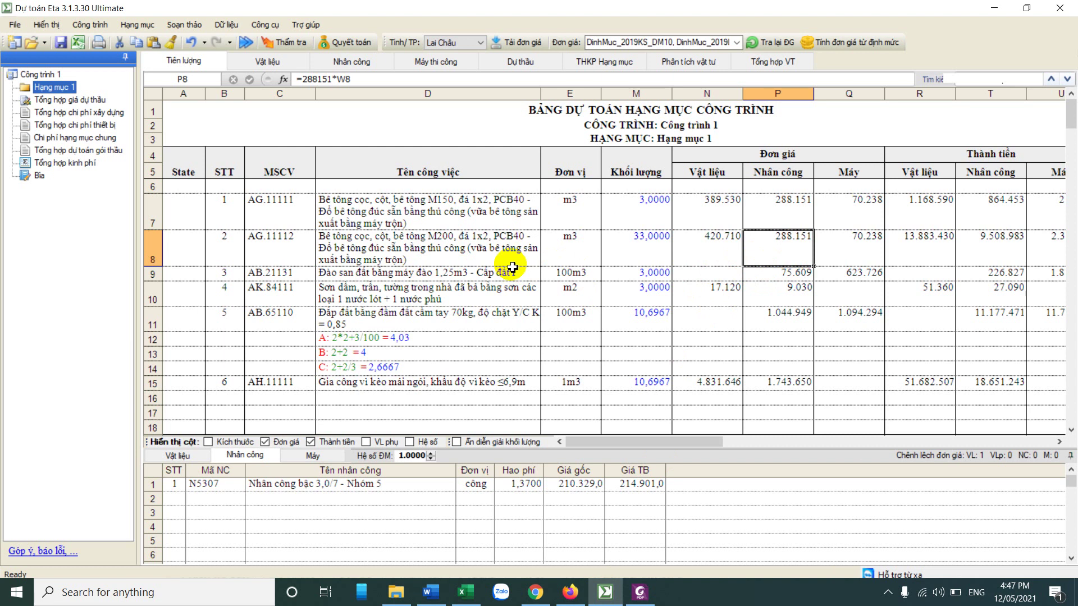
# Step: Switch to Firefox and view the dutoaneta.vn home page with its support hotline
pyautogui.click(570, 592)
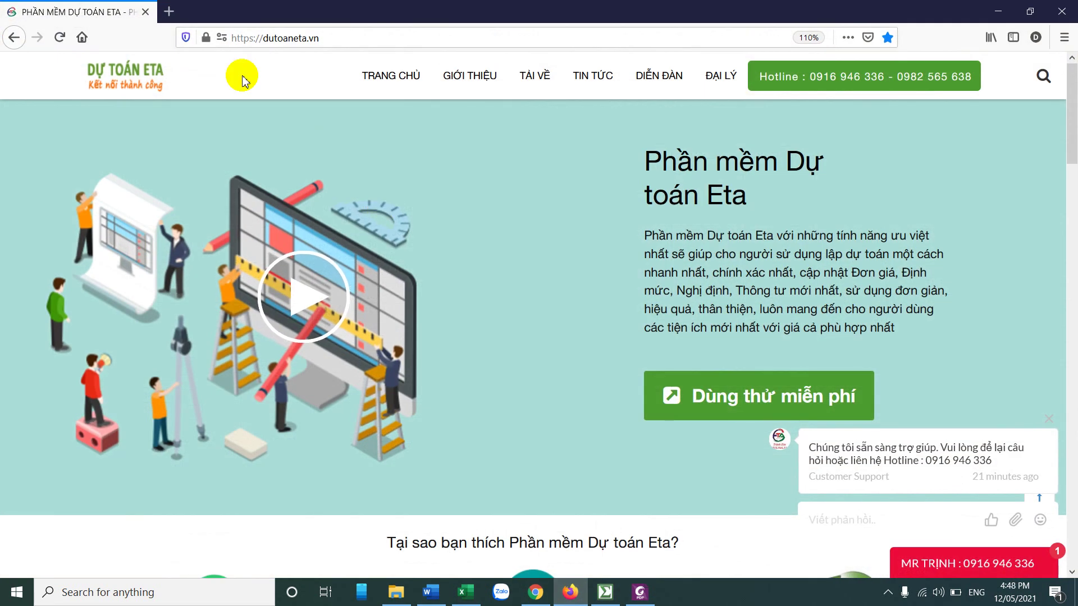
pyautogui.click(325, 38)
pyautogui.click(485, 384)
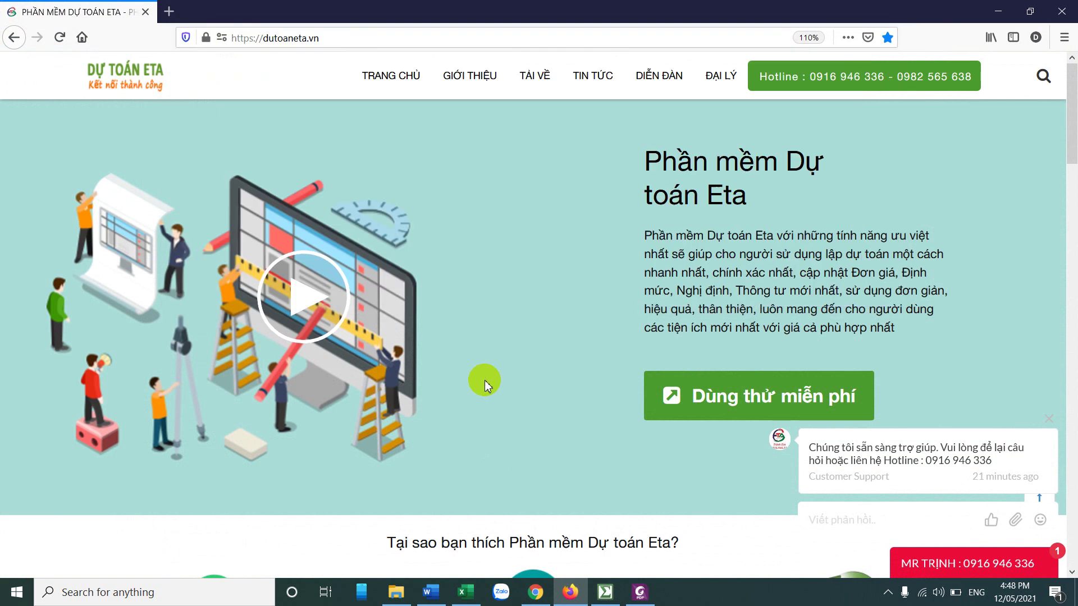
pyautogui.click(910, 89)
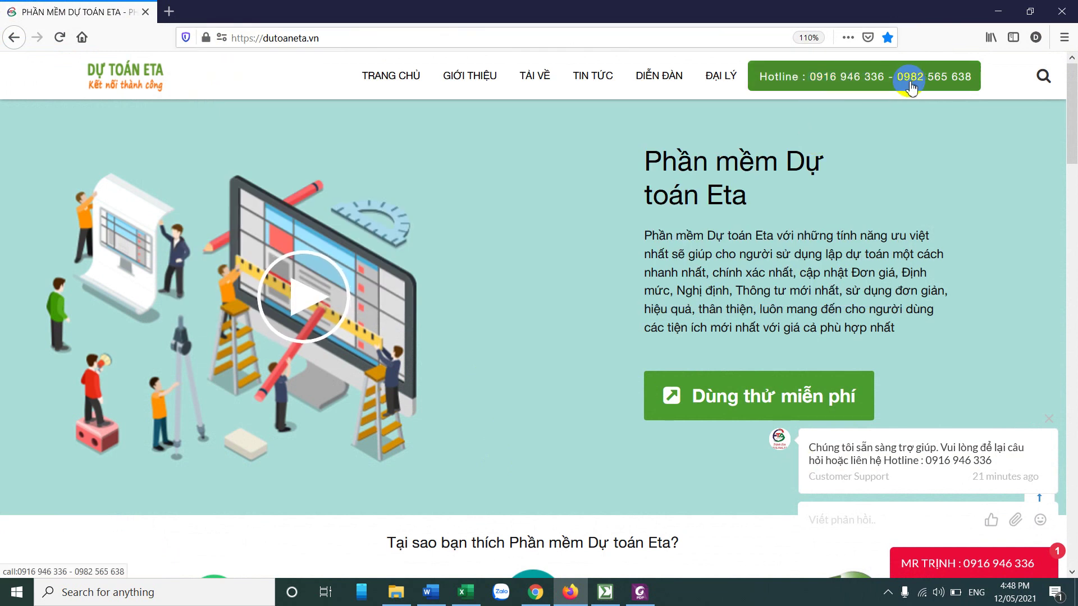